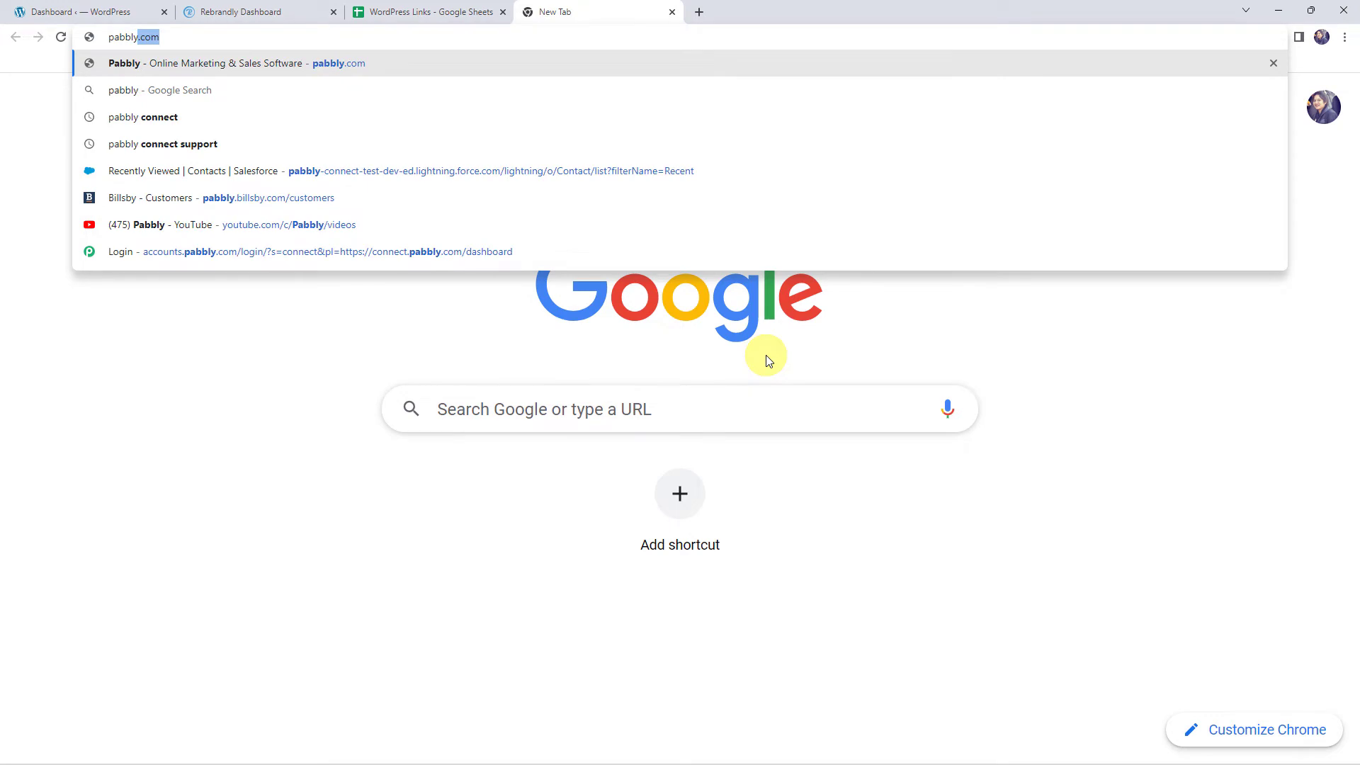
Step: Load pabbly.com, sign in to the account and access Pabbly Connect
{"action": "key", "text": "Return"}
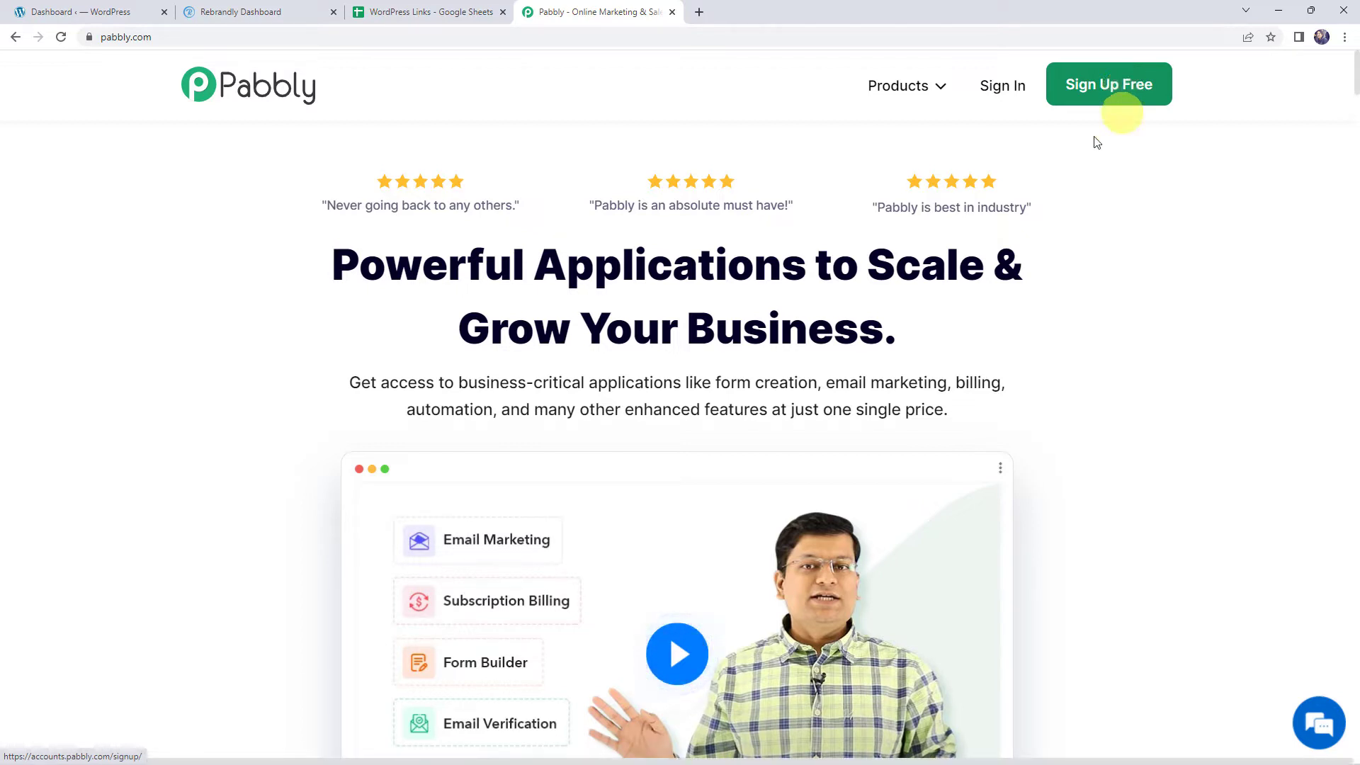
{"action": "left_click", "coordinate": [1003, 90]}
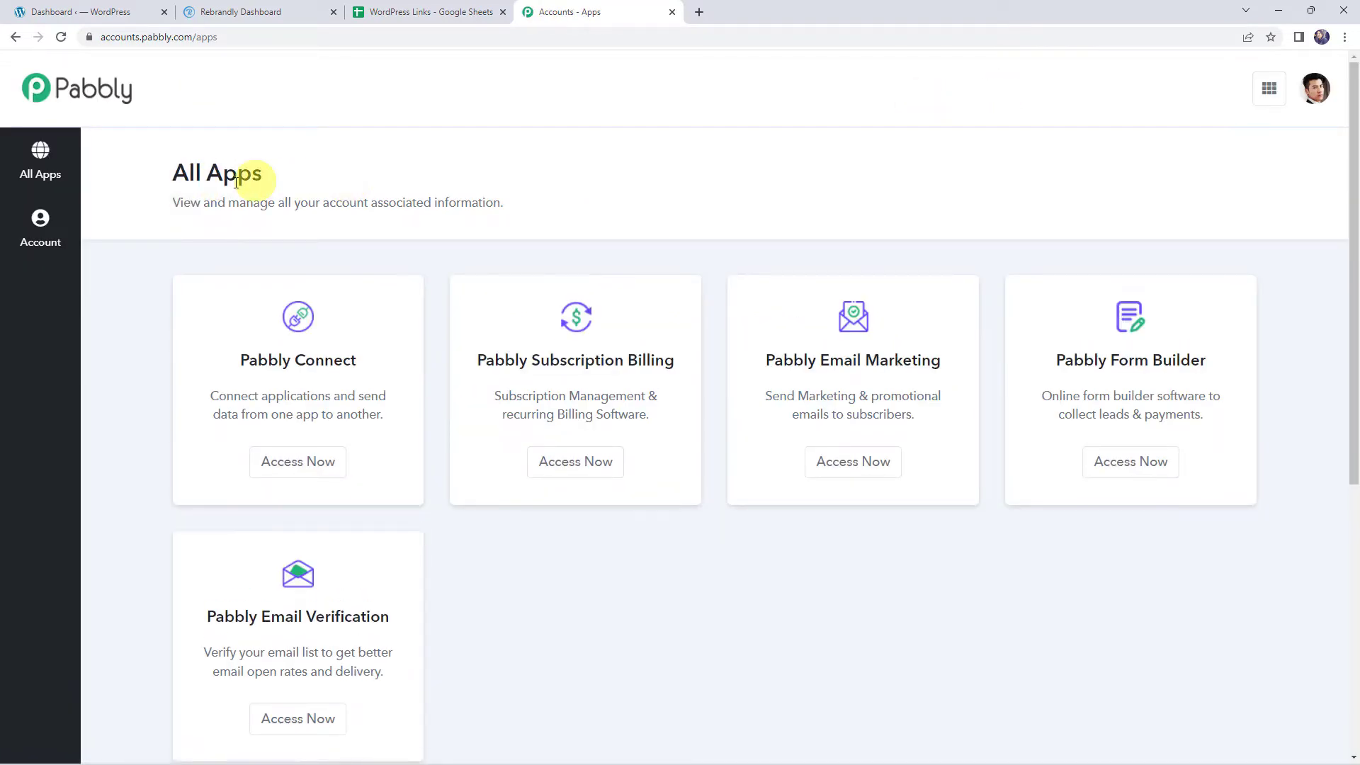
{"action": "left_click", "coordinate": [296, 464]}
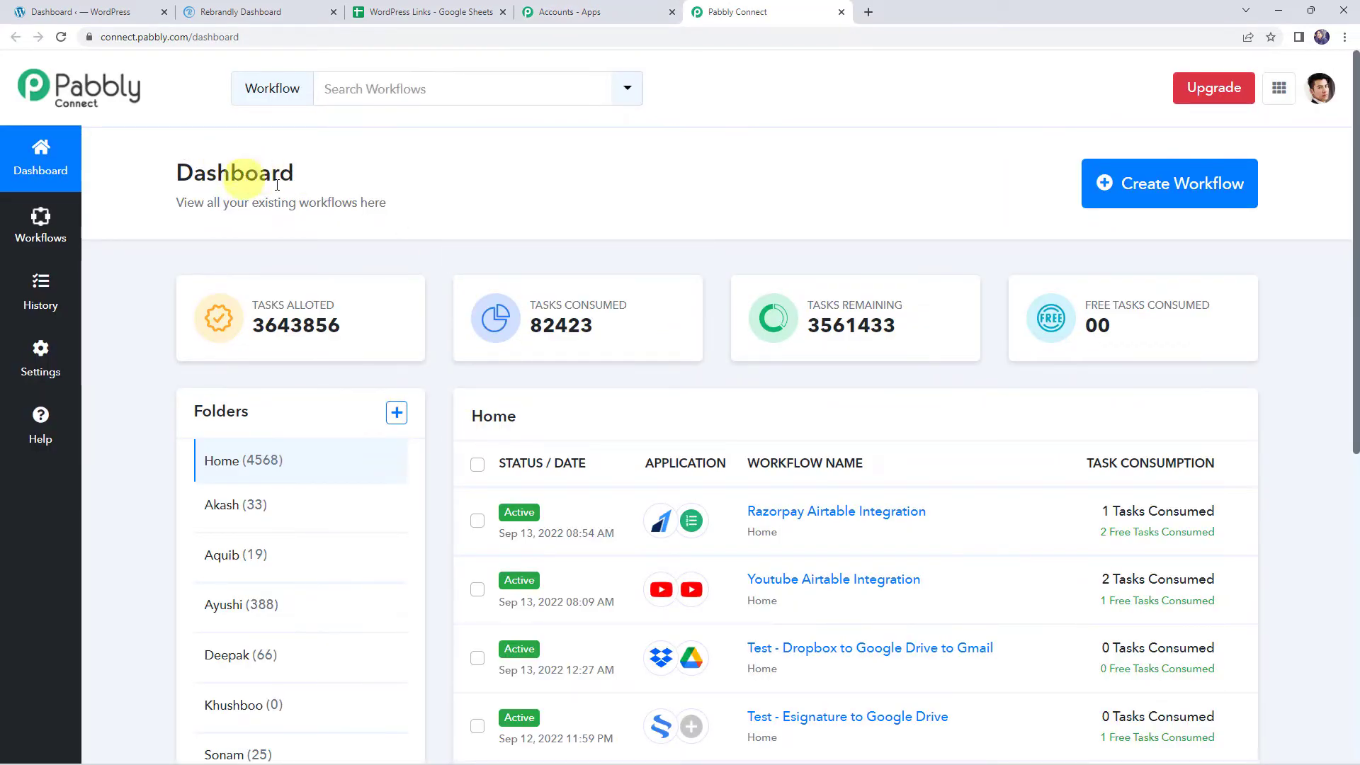
Step: Create a workflow named "Create Short Links via Rebrandly for New WordPress Posts"
{"action": "scroll", "coordinate": [672, 376], "scroll_direction": "down", "scroll_amount": 6}
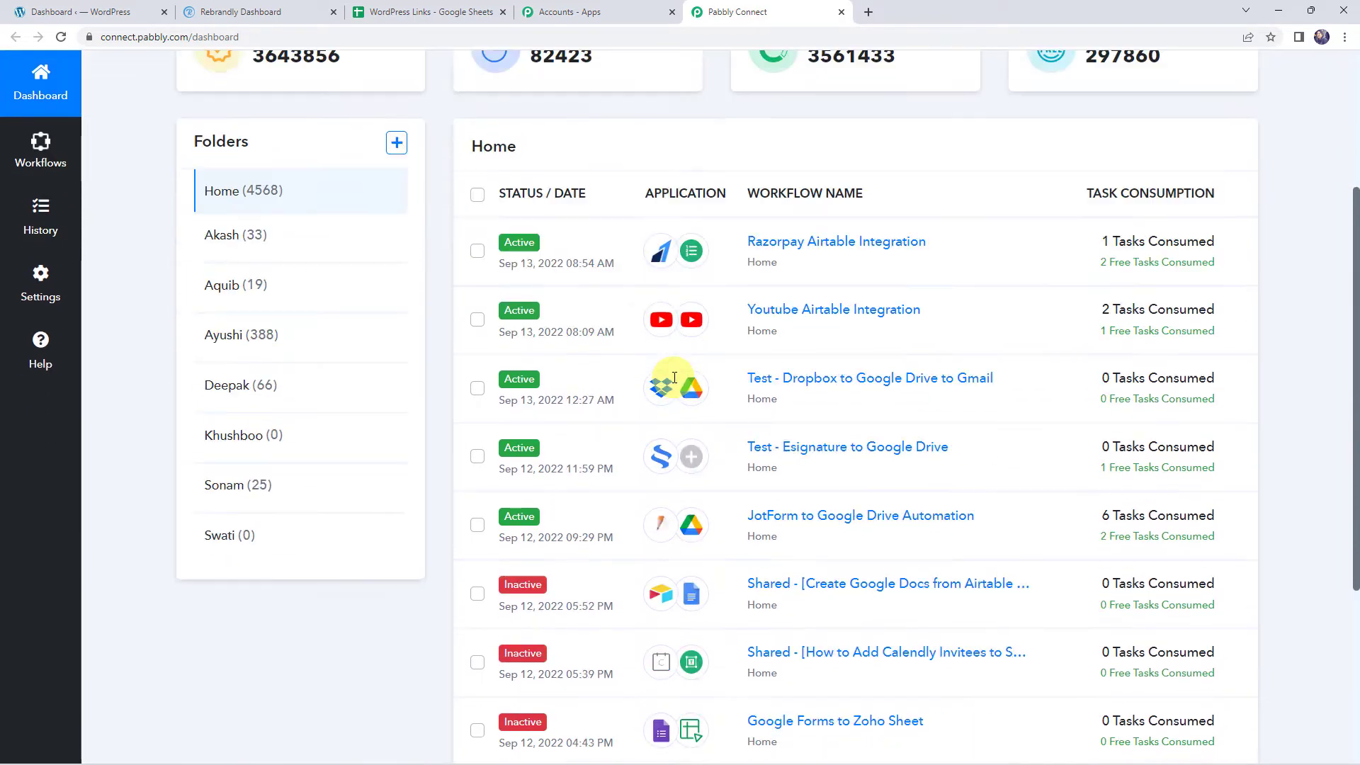
{"action": "scroll", "coordinate": [674, 384], "scroll_direction": "up", "scroll_amount": 5}
{"action": "scroll", "coordinate": [675, 383], "scroll_direction": "up", "scroll_amount": 1}
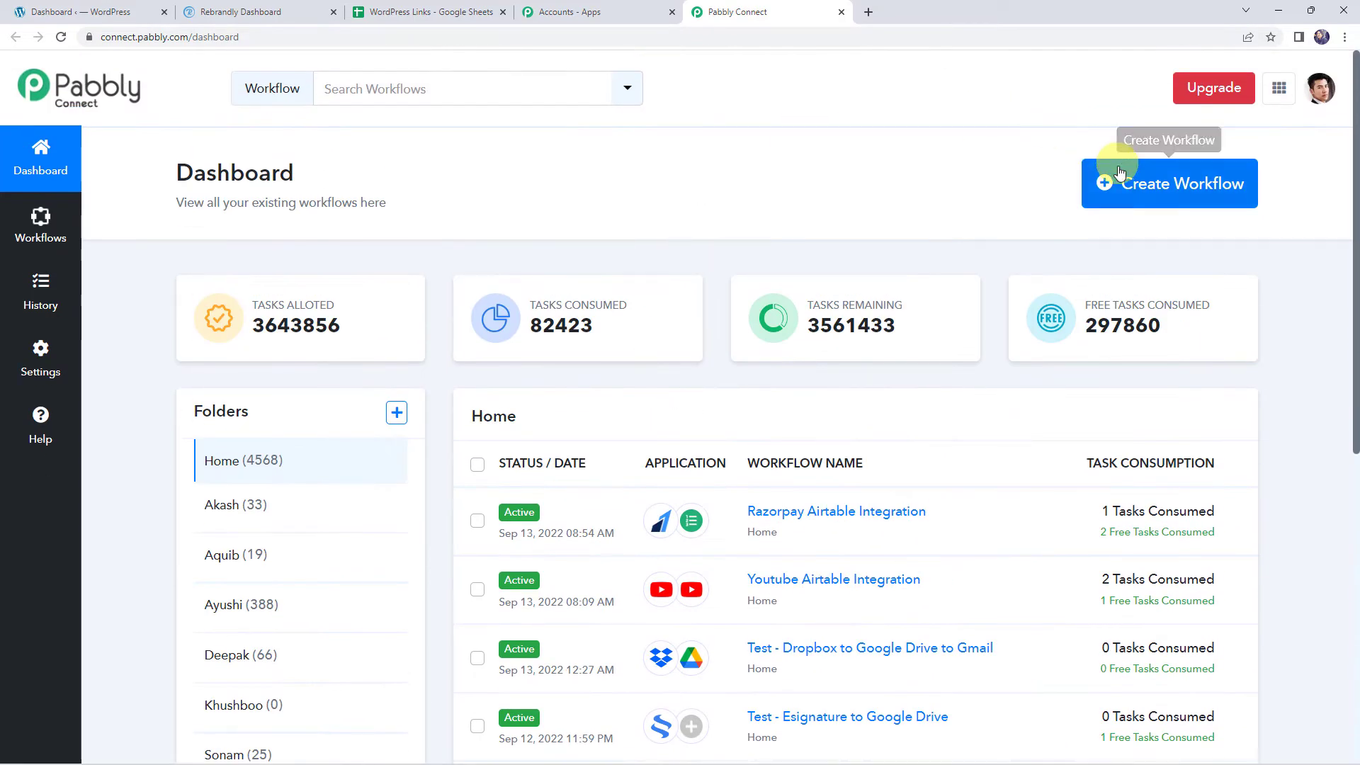
{"action": "left_click", "coordinate": [1157, 185]}
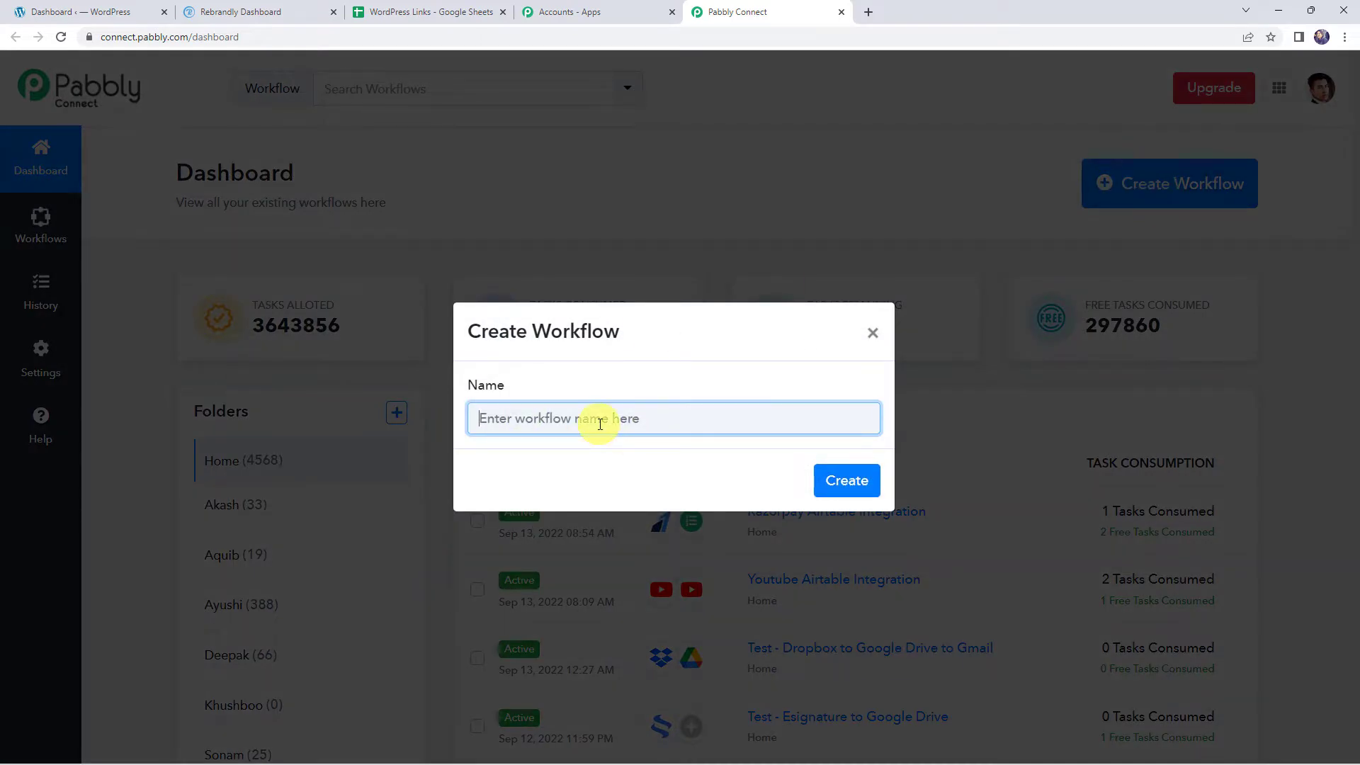
{"action": "type", "text": "Create Short Links via Rebrandly for New WordPress Posts"}
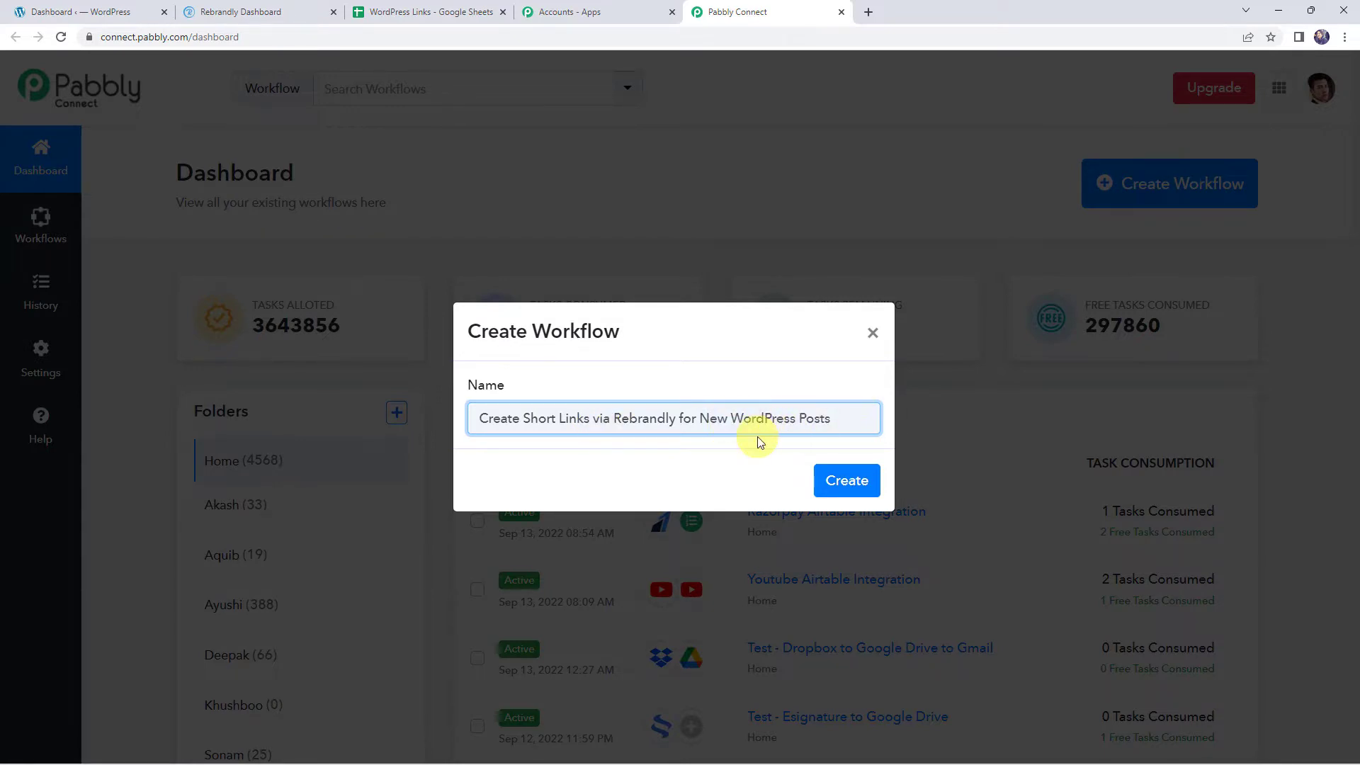
{"action": "left_click", "coordinate": [844, 489]}
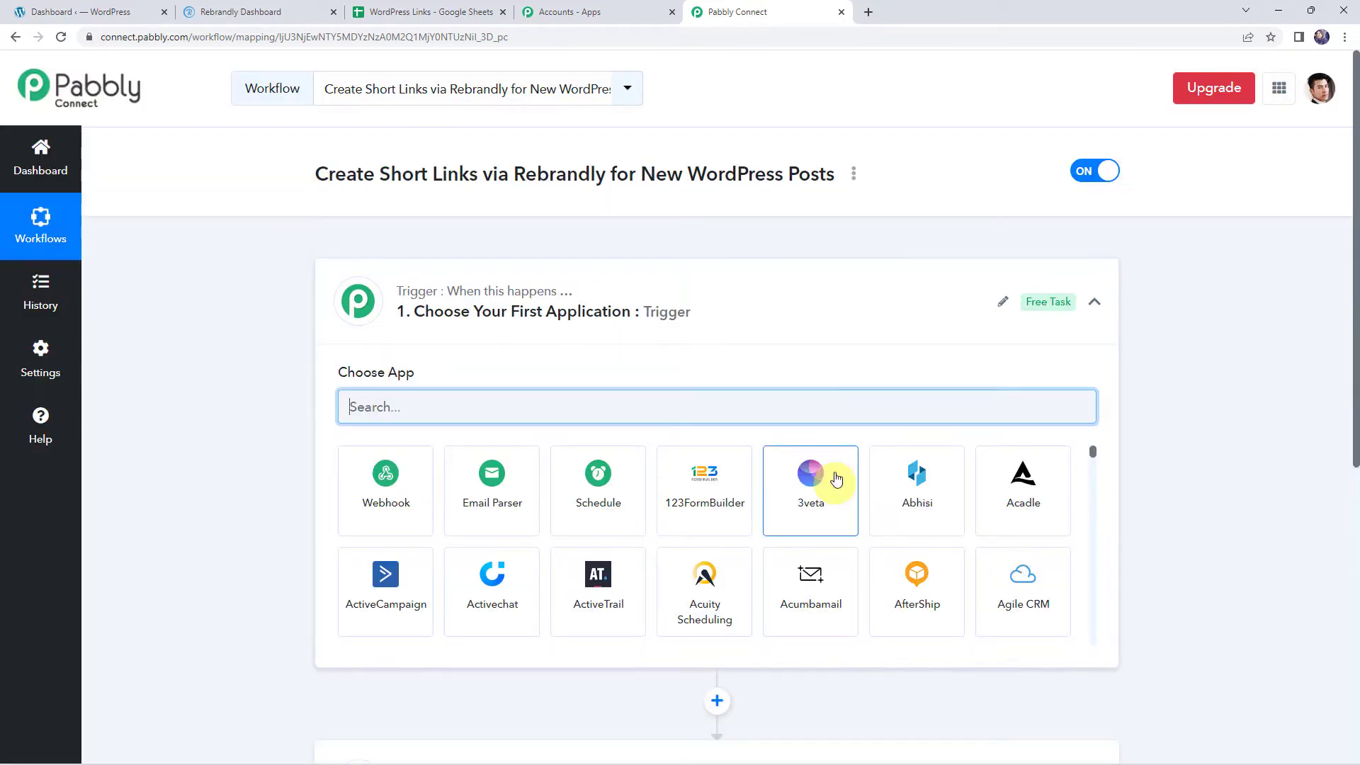
Step: Set the workflow's trigger application to WordPress with the trigger event New Post Published
{"action": "left_click", "coordinate": [679, 324]}
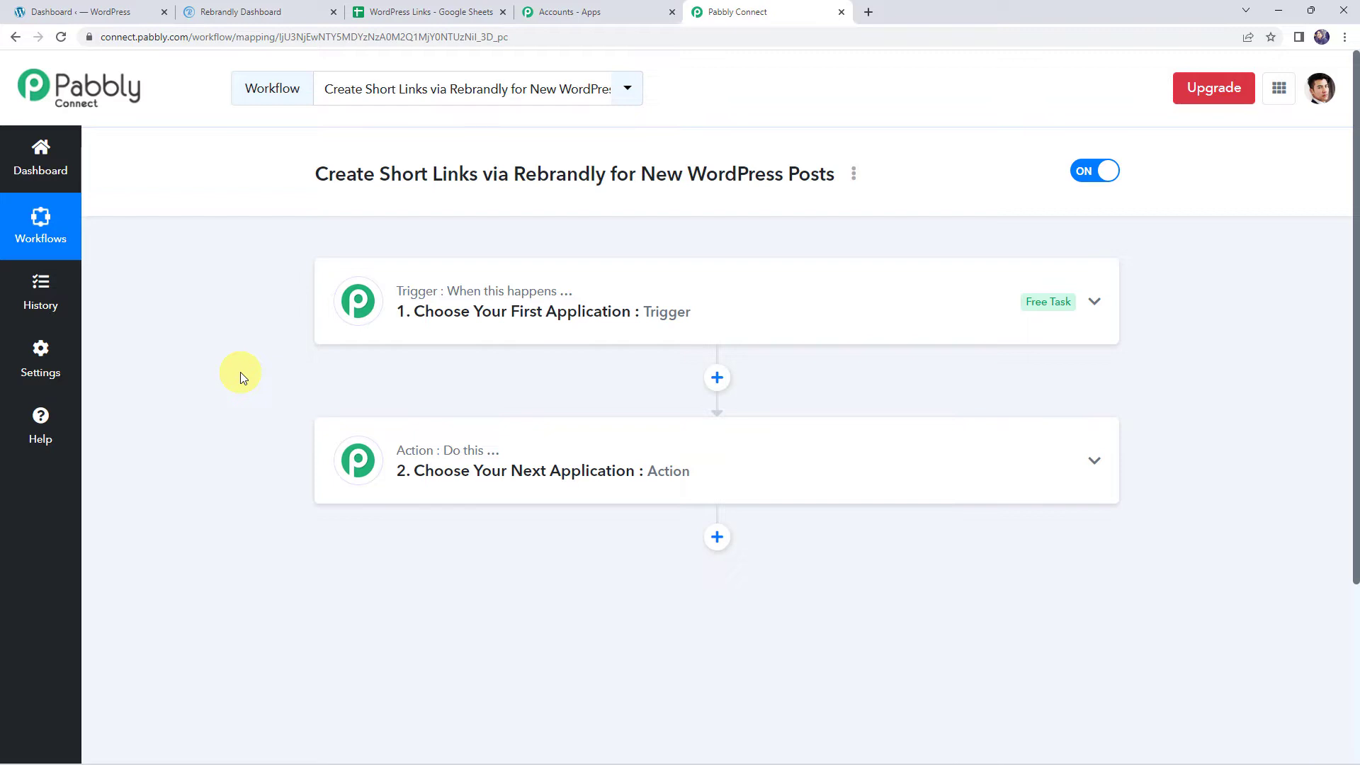
{"action": "left_click", "coordinate": [673, 324]}
{"action": "left_click", "coordinate": [513, 404]}
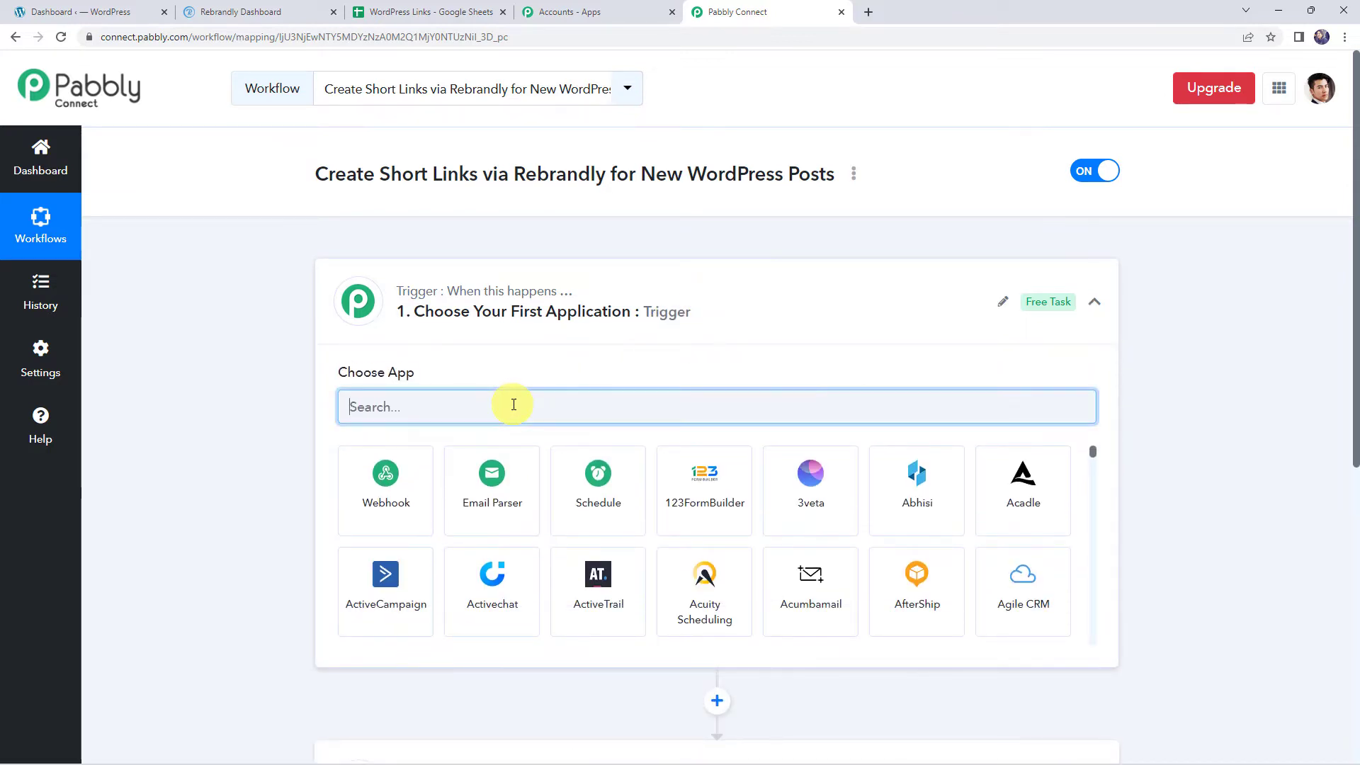
{"action": "type", "text": "wordp"}
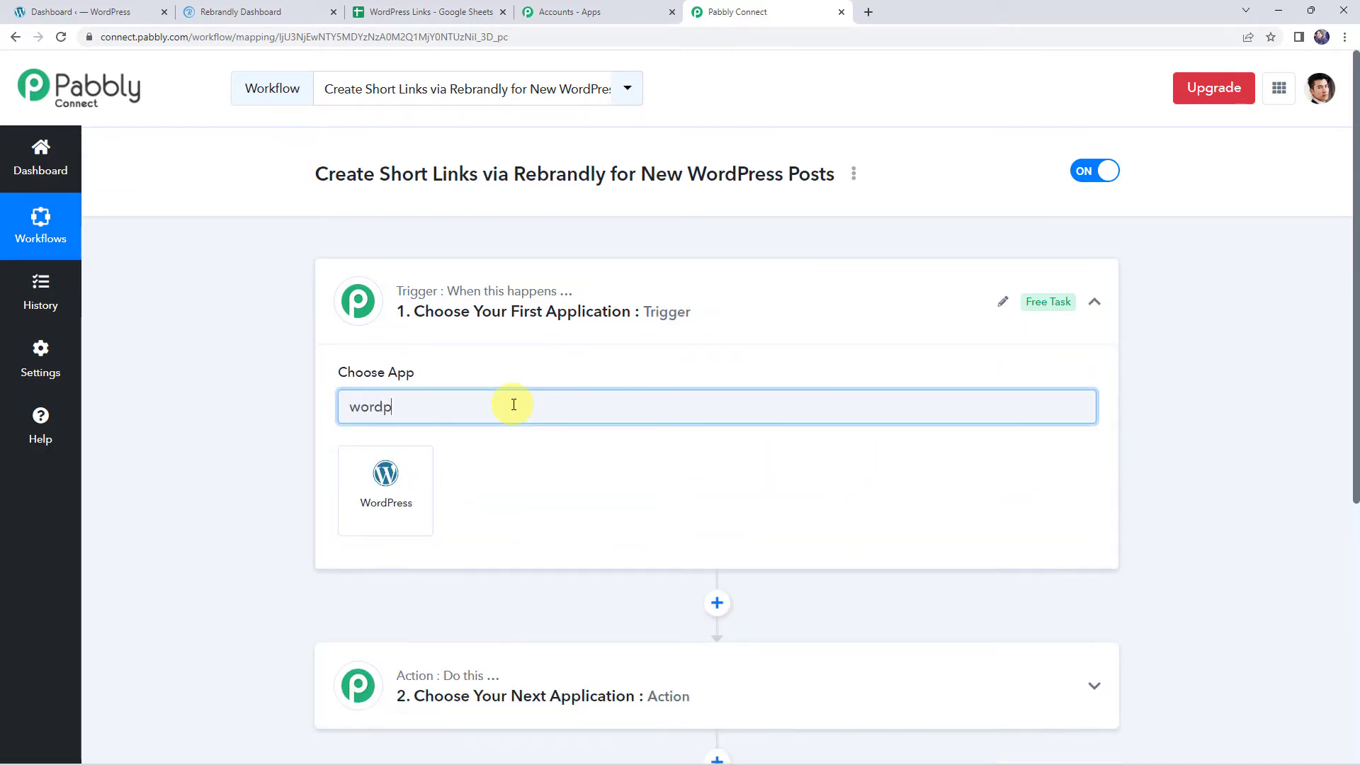
{"action": "left_click", "coordinate": [413, 485]}
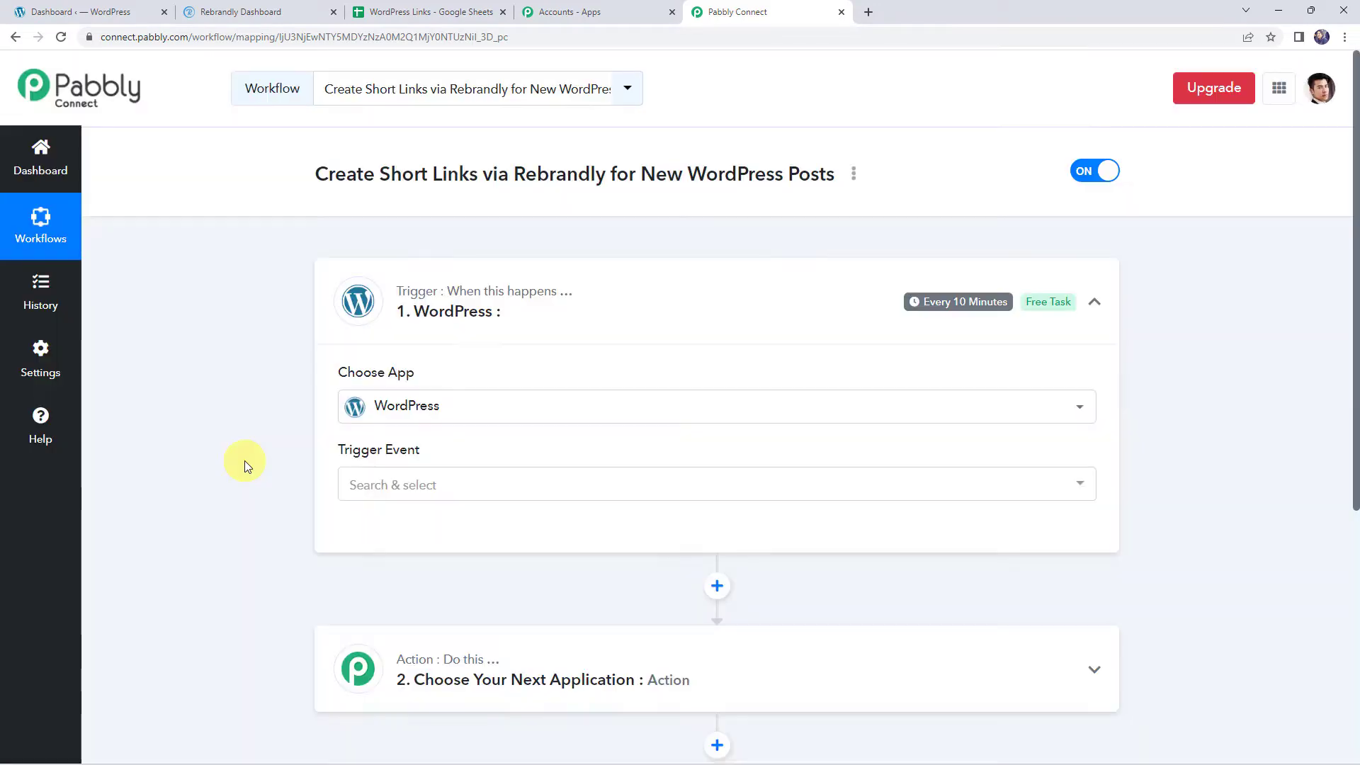
{"action": "left_click", "coordinate": [393, 488]}
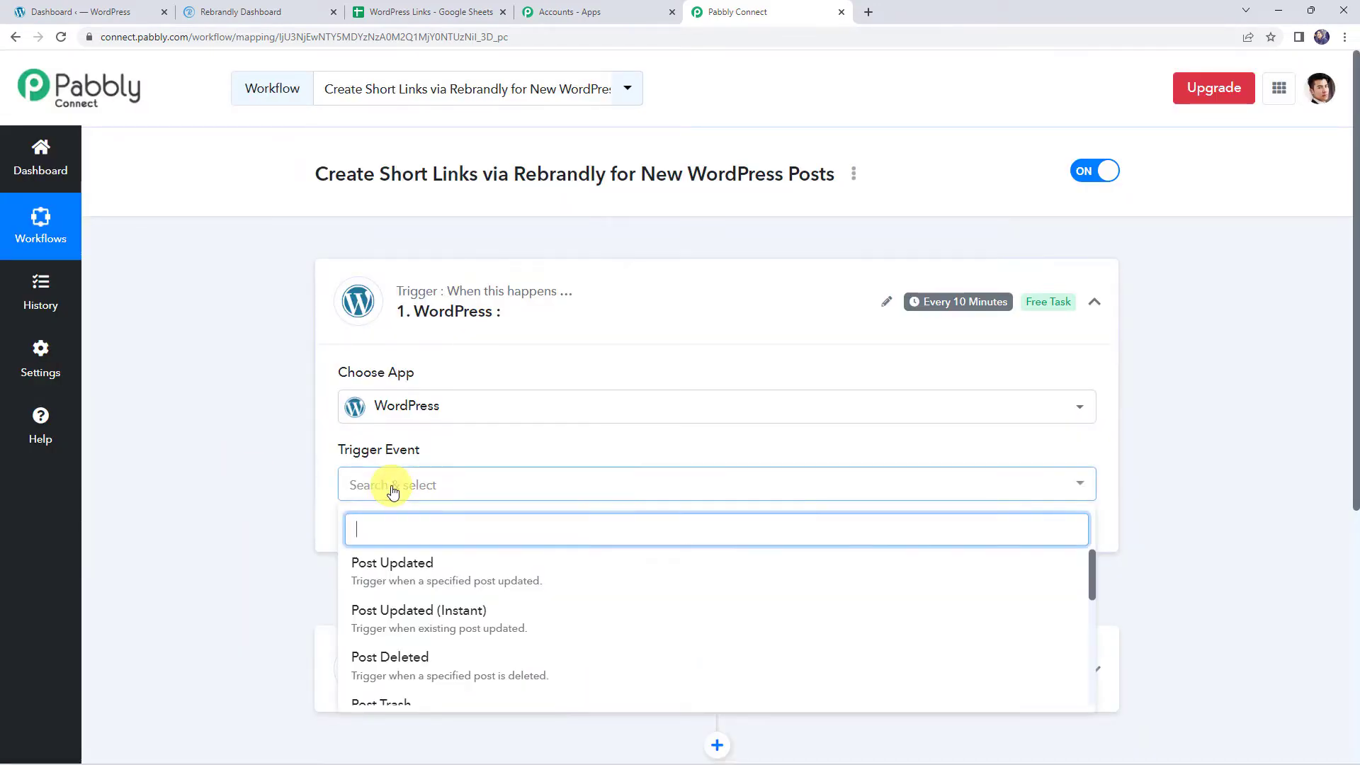
{"action": "type", "text": "new"}
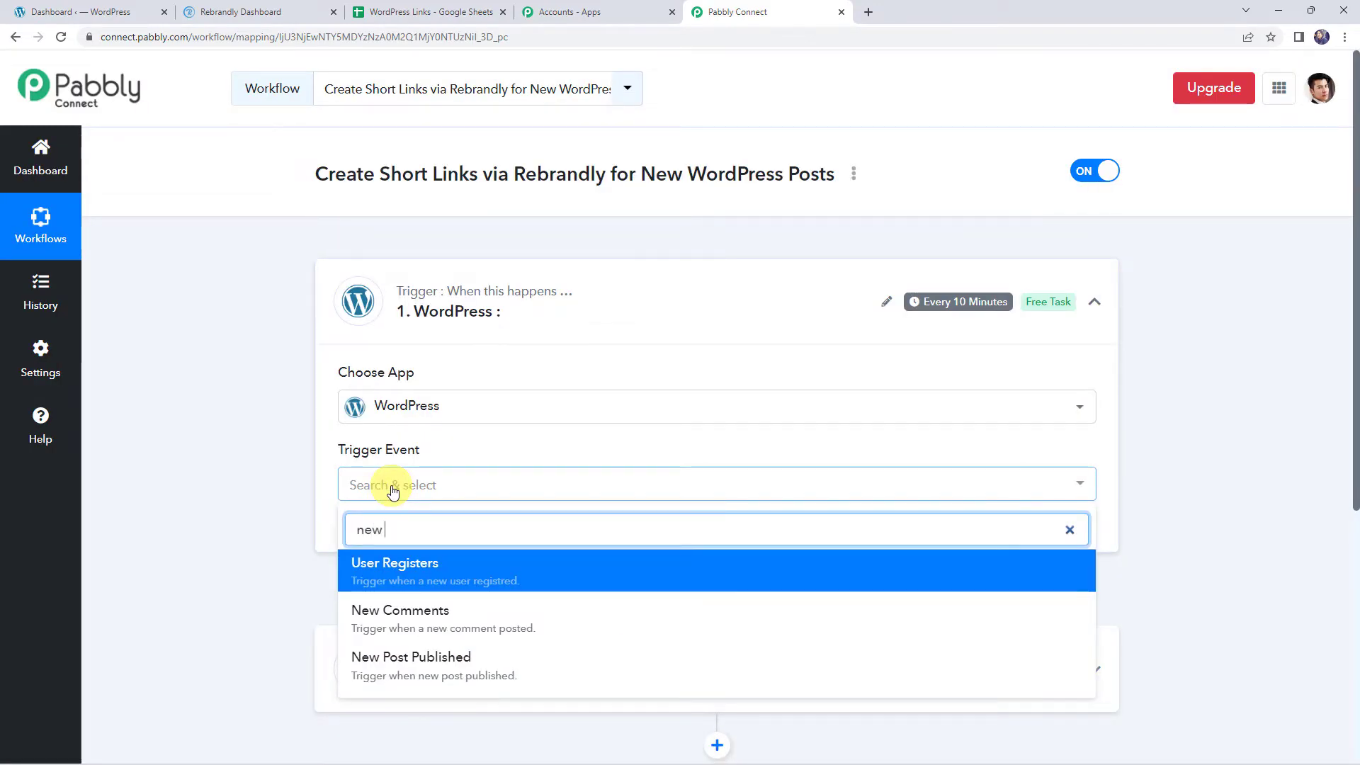
{"action": "left_click", "coordinate": [396, 666]}
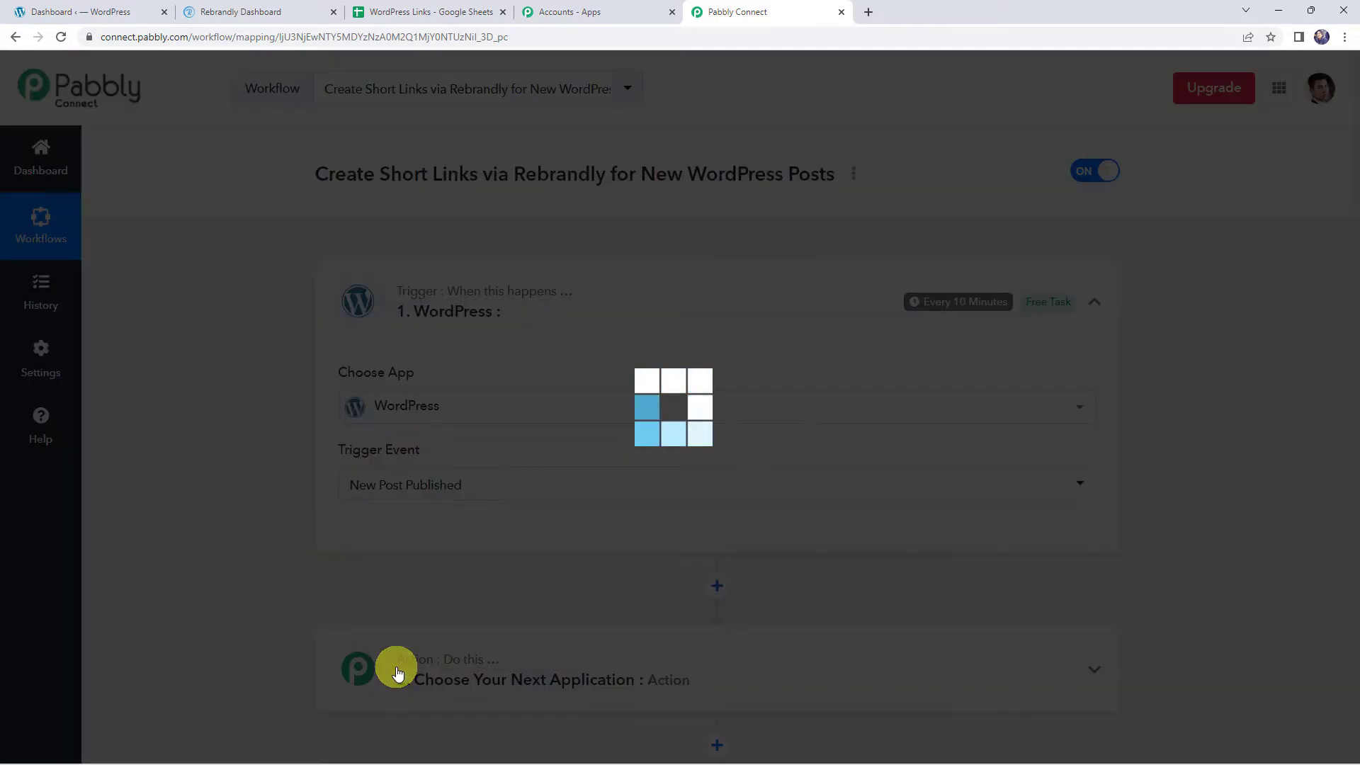
Step: Copy the trigger's webhook URL and open the WP Webhooks settings in the WordPress admin
{"action": "scroll", "coordinate": [342, 540], "scroll_direction": "down", "scroll_amount": 4}
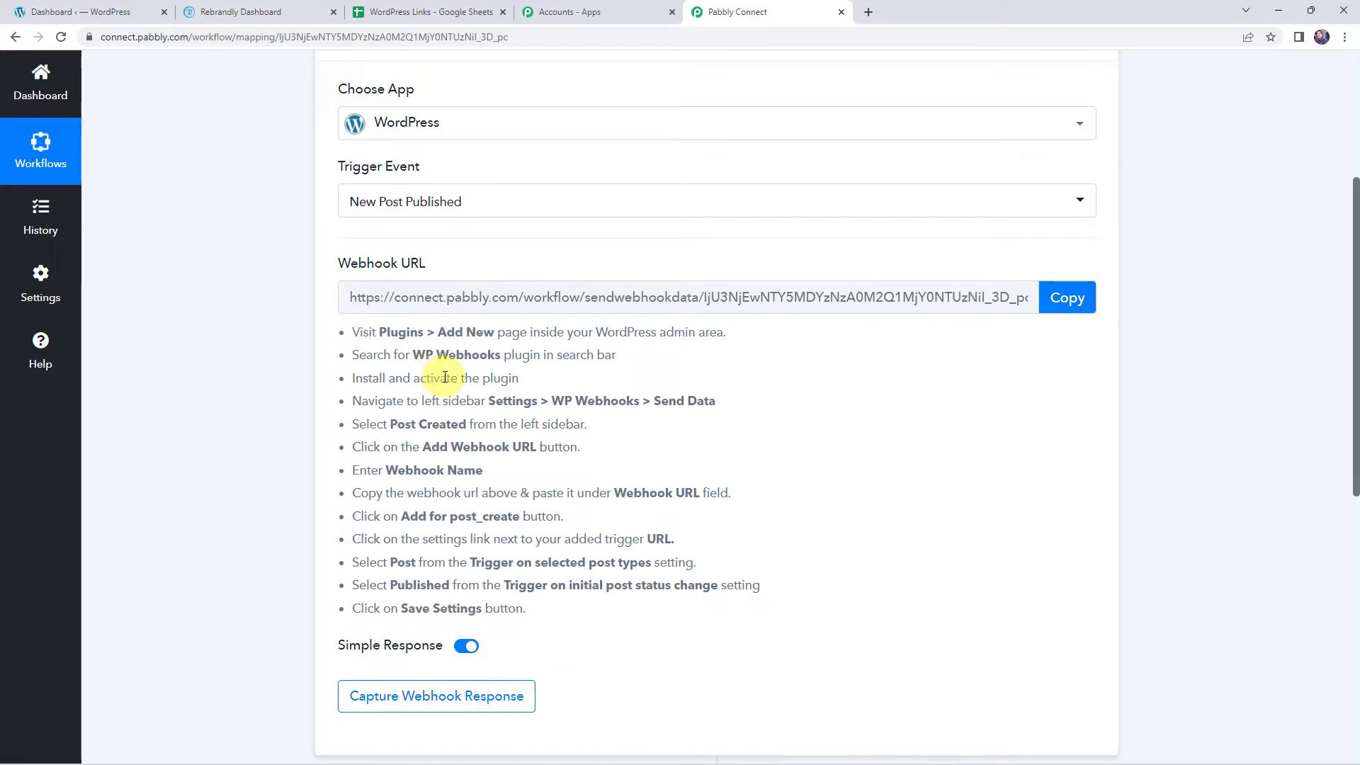
{"action": "left_click", "coordinate": [1063, 296]}
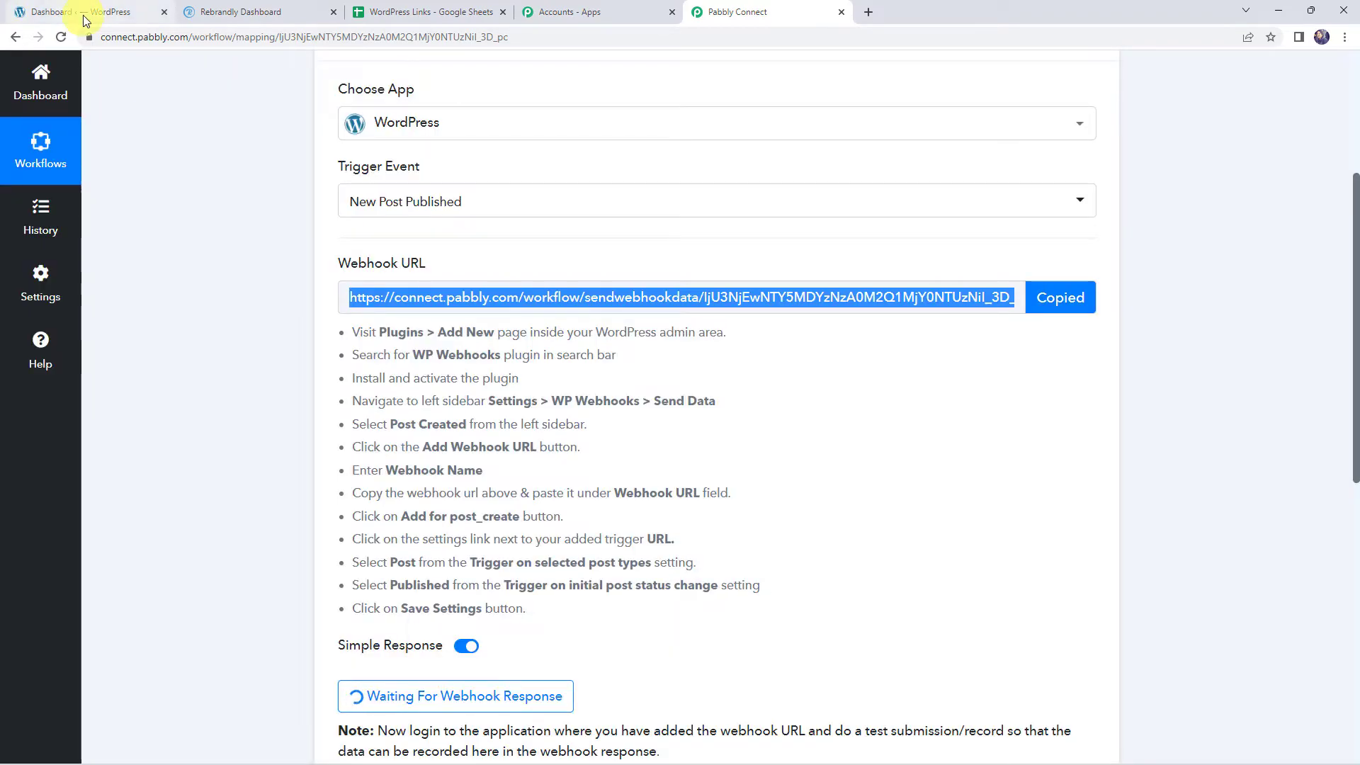
{"action": "left_click", "coordinate": [83, 16]}
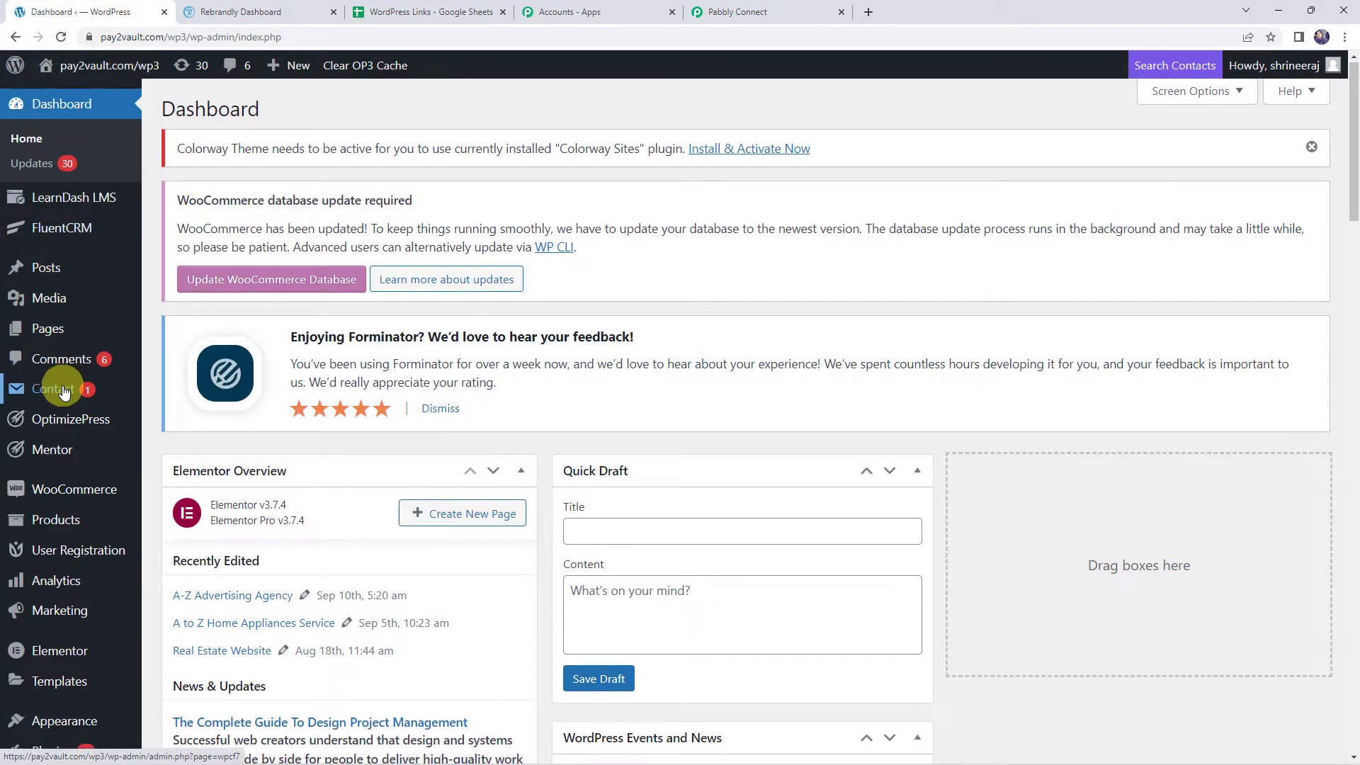
{"action": "scroll", "coordinate": [62, 391], "scroll_direction": "down", "scroll_amount": 5}
{"action": "scroll", "coordinate": [64, 396], "scroll_direction": "down", "scroll_amount": 1}
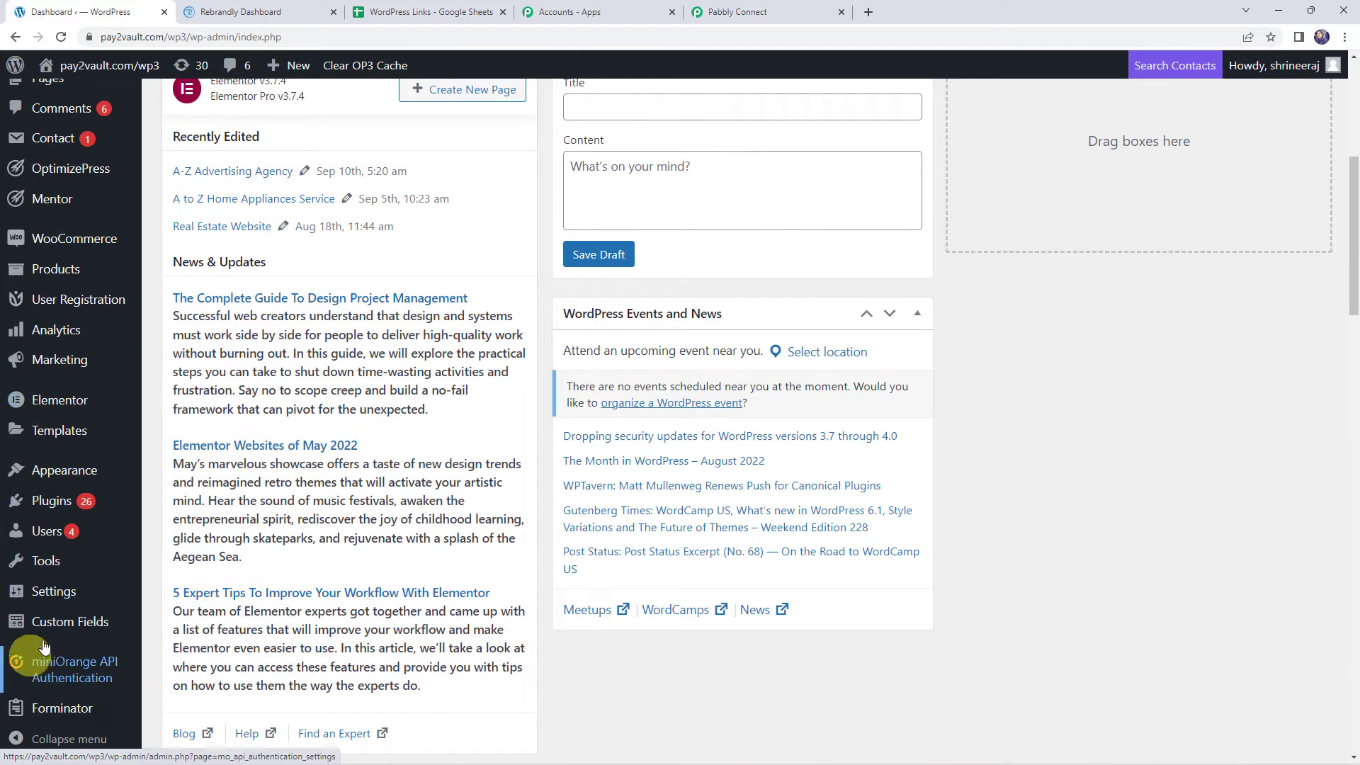
{"action": "mouse_move", "coordinate": [64, 592]}
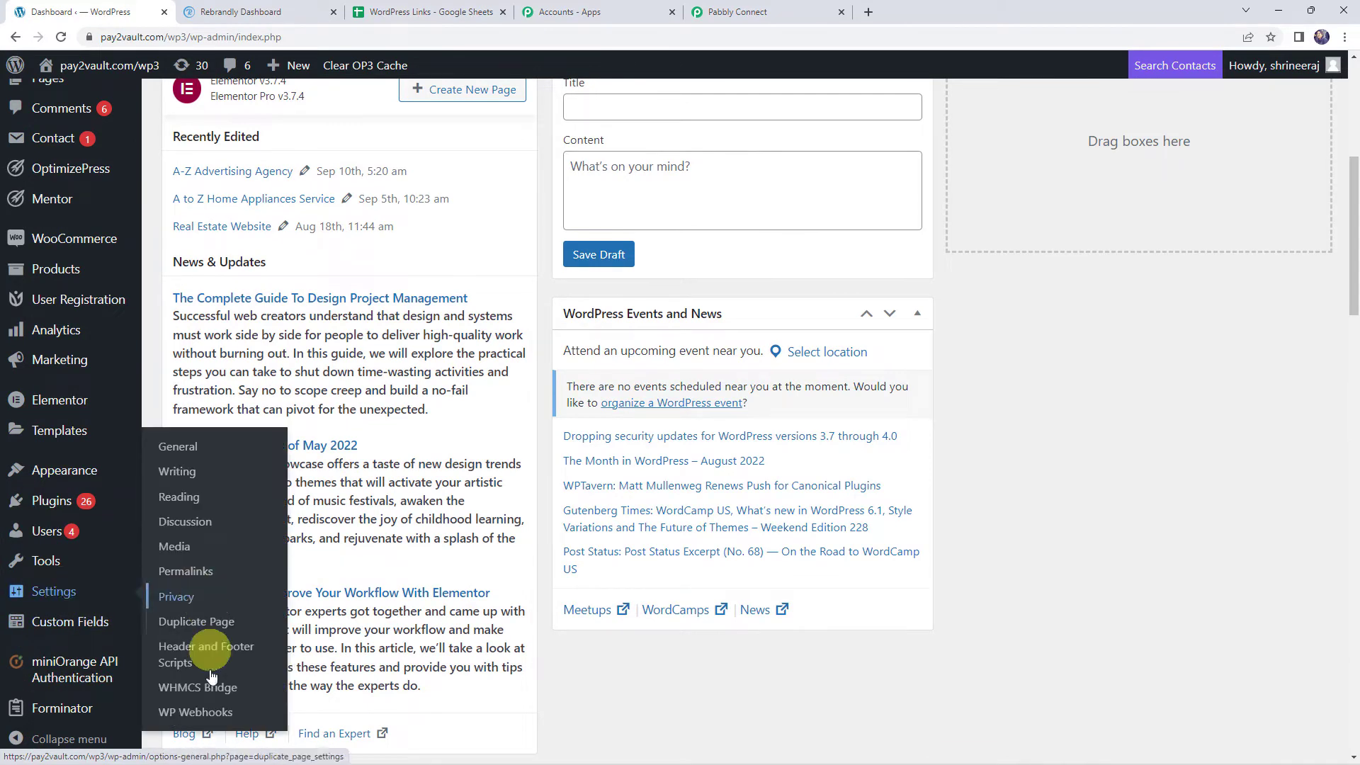
{"action": "left_click", "coordinate": [196, 715]}
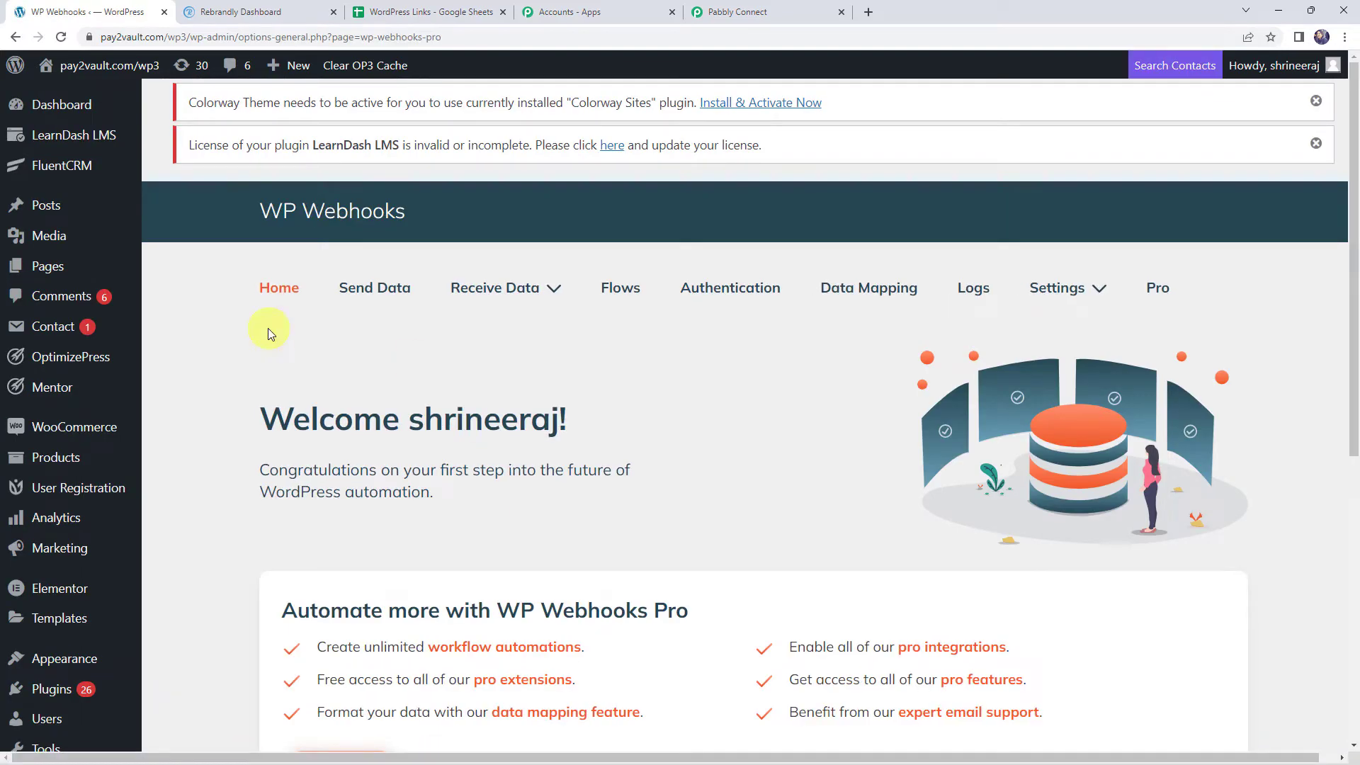
Step: Display the WordPress "Post created" trigger among the Send Data webhook triggers and review its description
{"action": "left_click", "coordinate": [377, 294]}
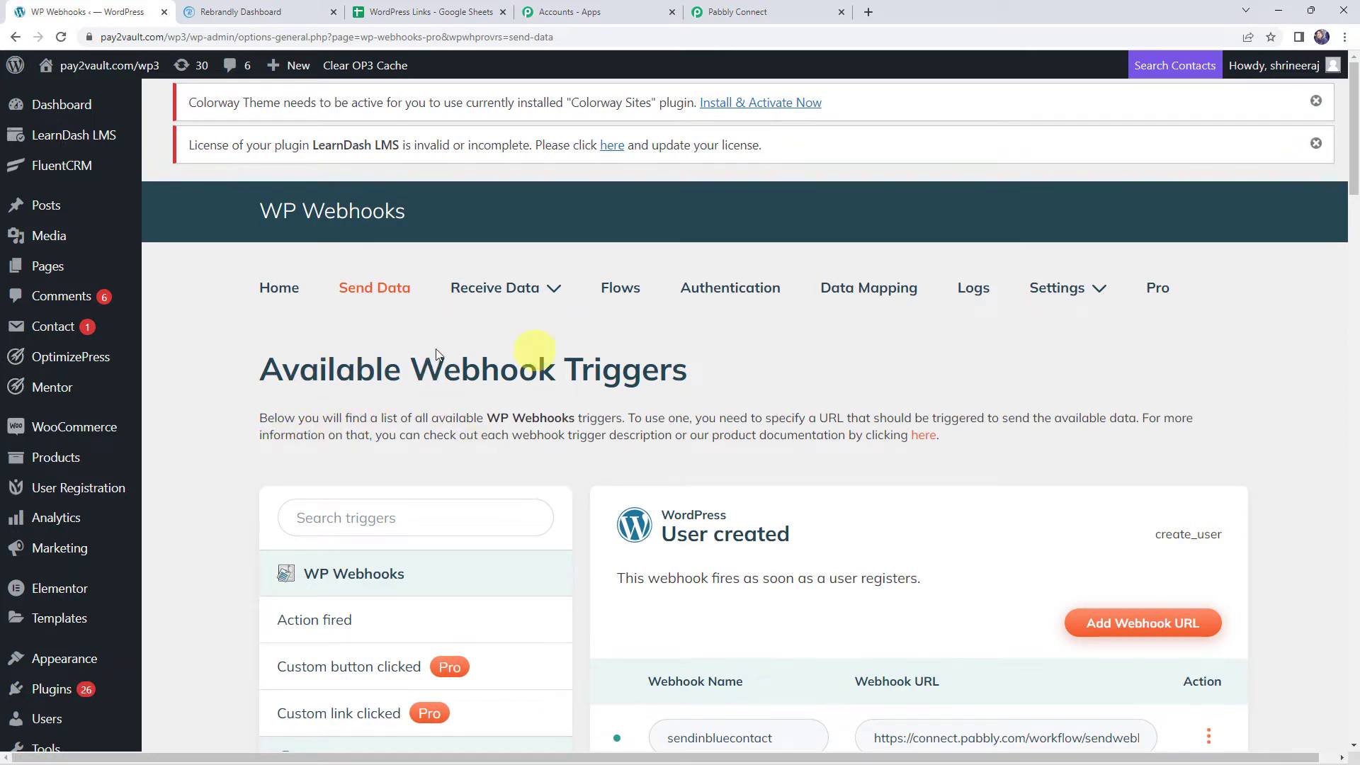
{"action": "scroll", "coordinate": [632, 379], "scroll_direction": "down", "scroll_amount": 3}
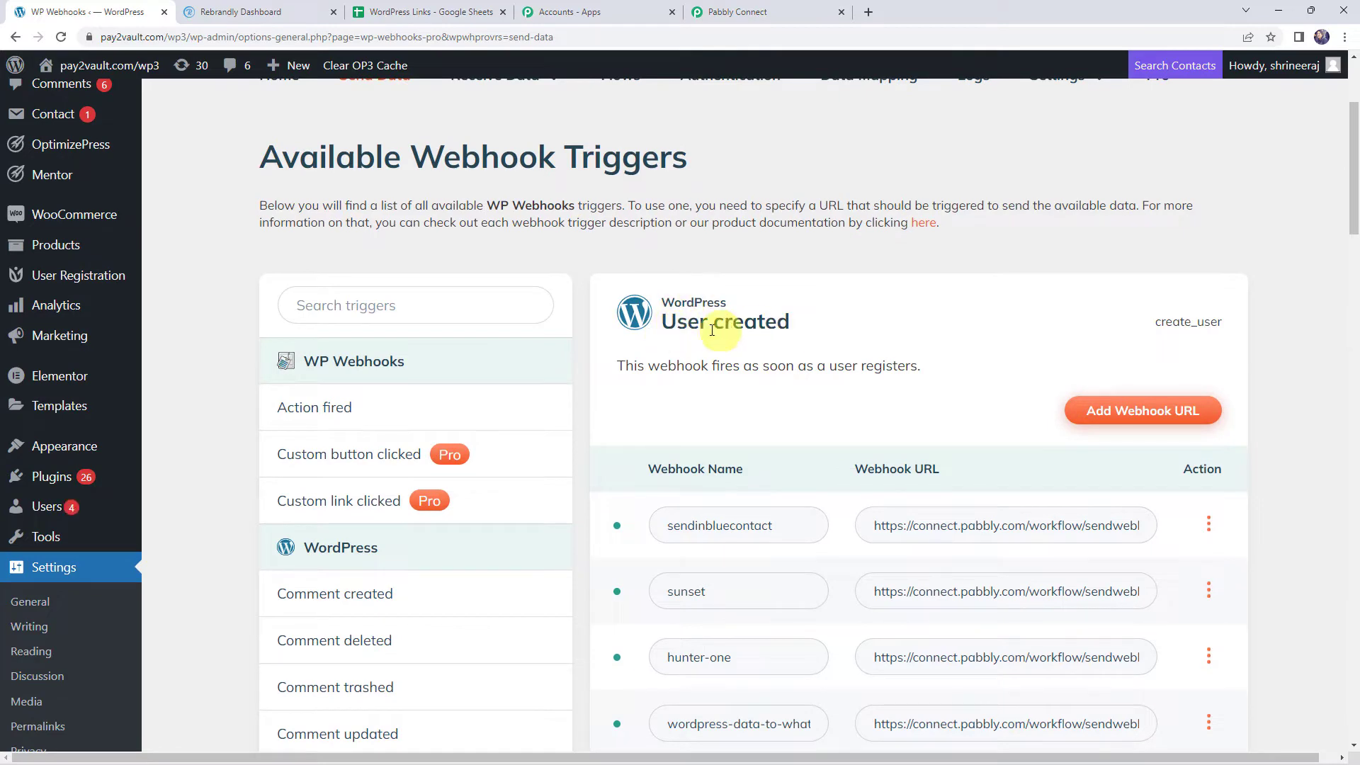
{"action": "scroll", "coordinate": [201, 421], "scroll_direction": "down", "scroll_amount": 3}
{"action": "scroll", "coordinate": [201, 421], "scroll_direction": "down", "scroll_amount": 1}
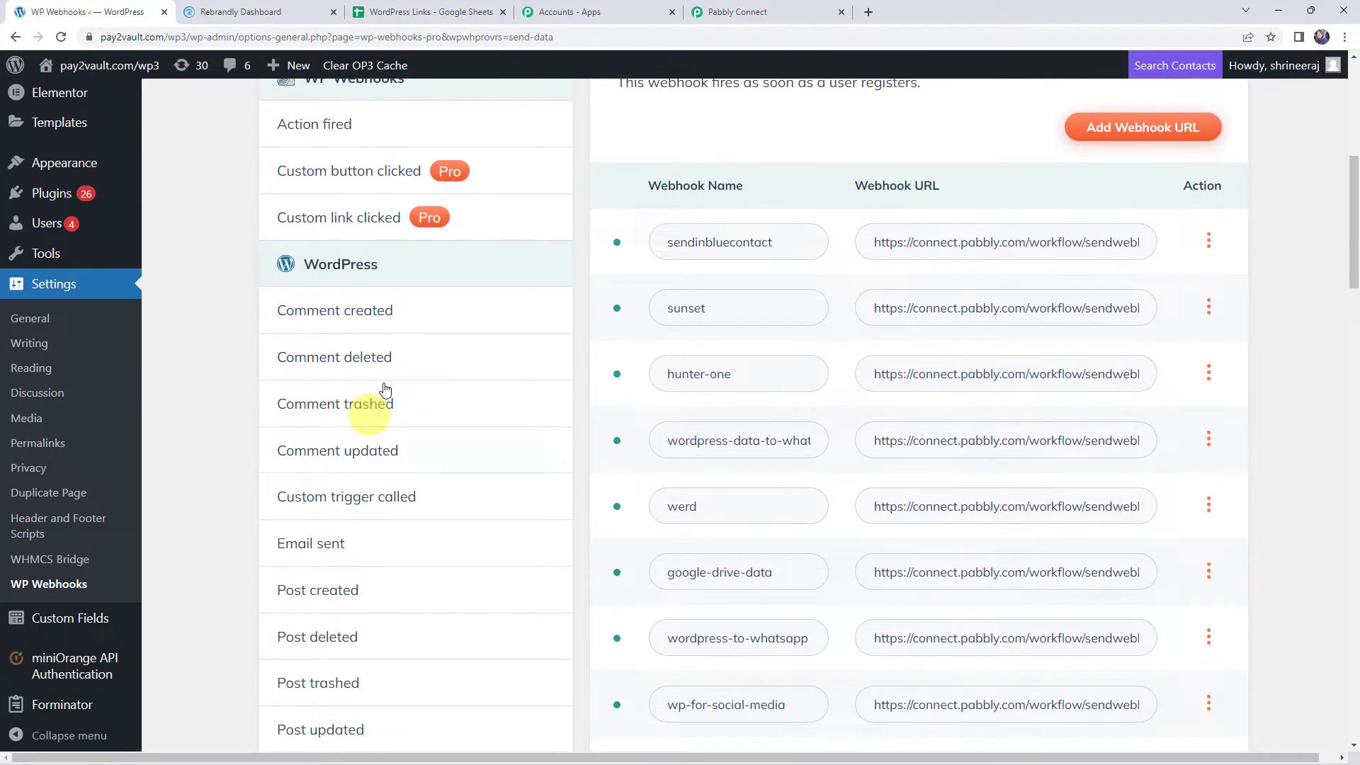
{"action": "left_click", "coordinate": [274, 596]}
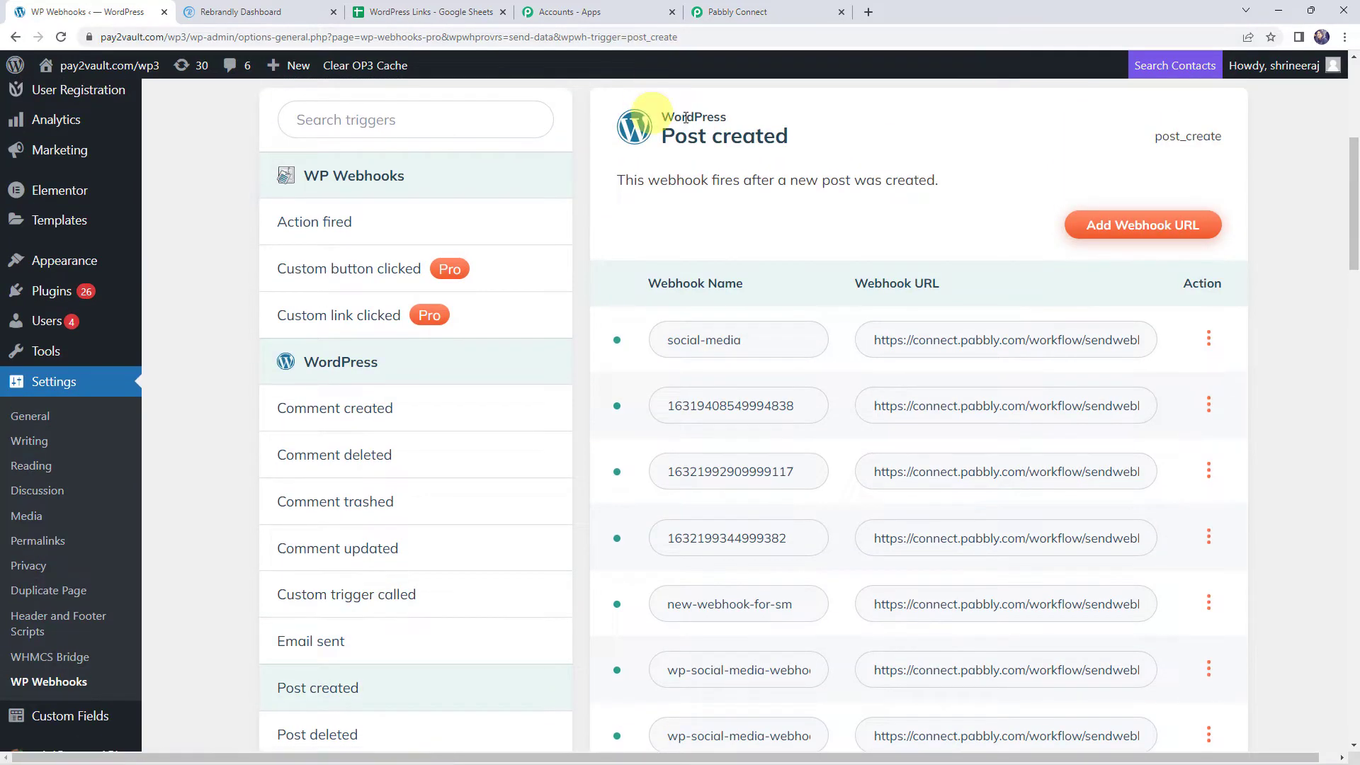
{"action": "left_click_drag", "start_coordinate": [635, 184], "coordinate": [938, 185]}
Step: Add a post_create webhook named "Integration for Rebrandly" using the copied Pabbly Connect webhook URL
{"action": "left_click", "coordinate": [1125, 228]}
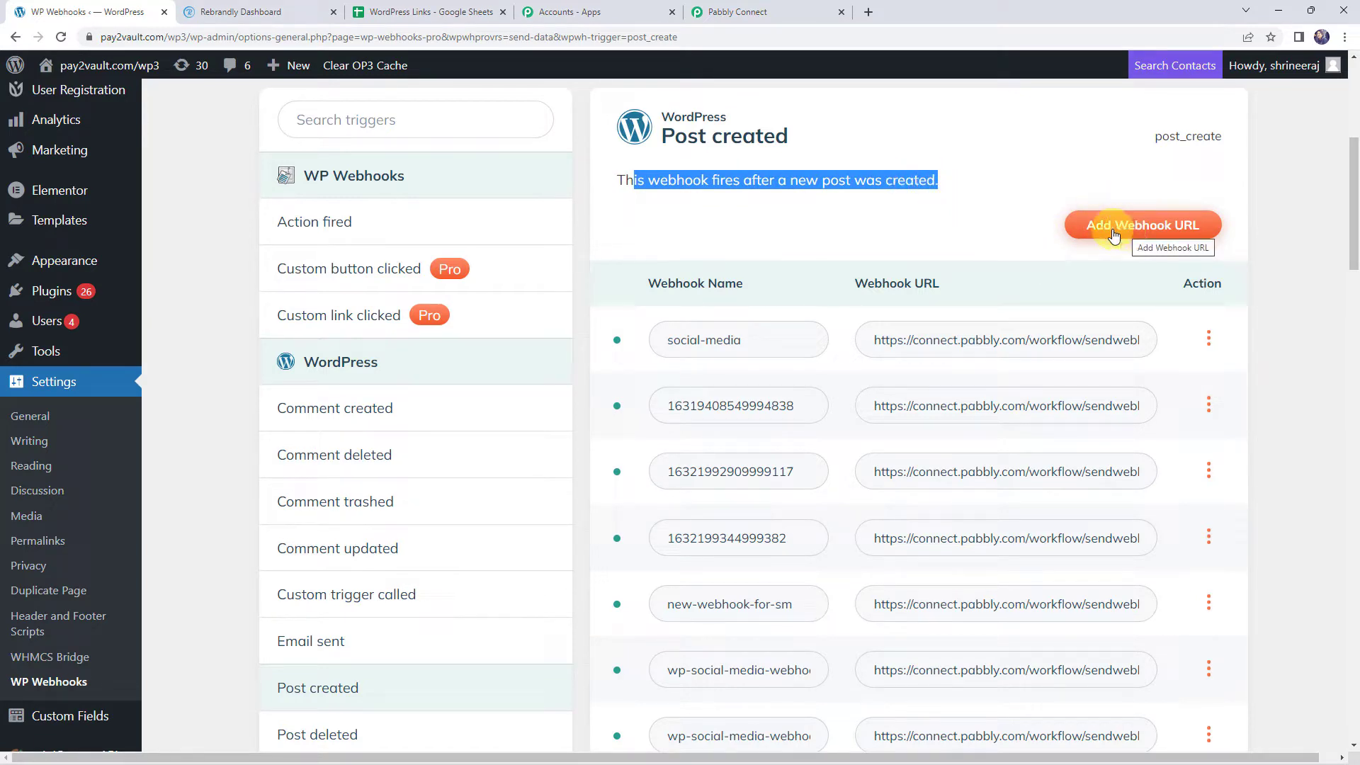
{"action": "left_click", "coordinate": [1114, 231]}
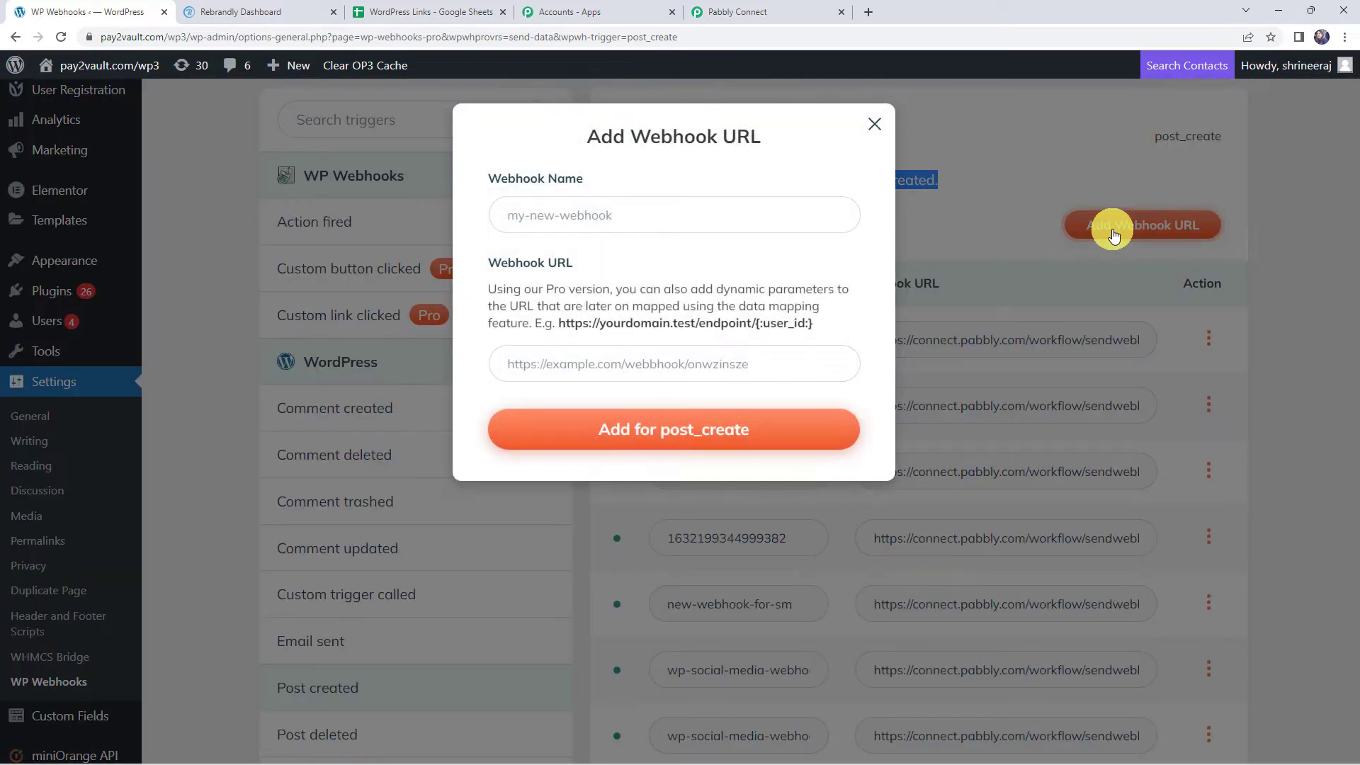
{"action": "left_click", "coordinate": [550, 214]}
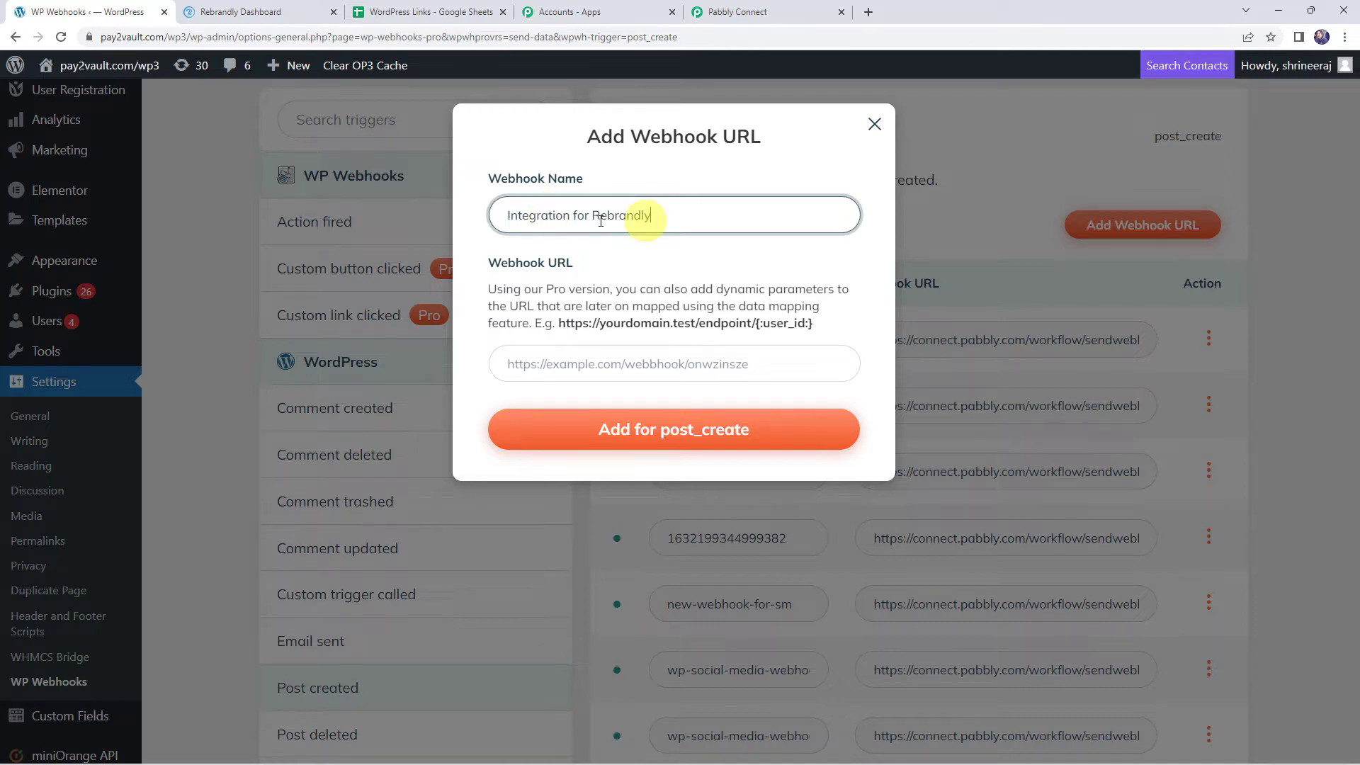
{"action": "left_click", "coordinate": [565, 362]}
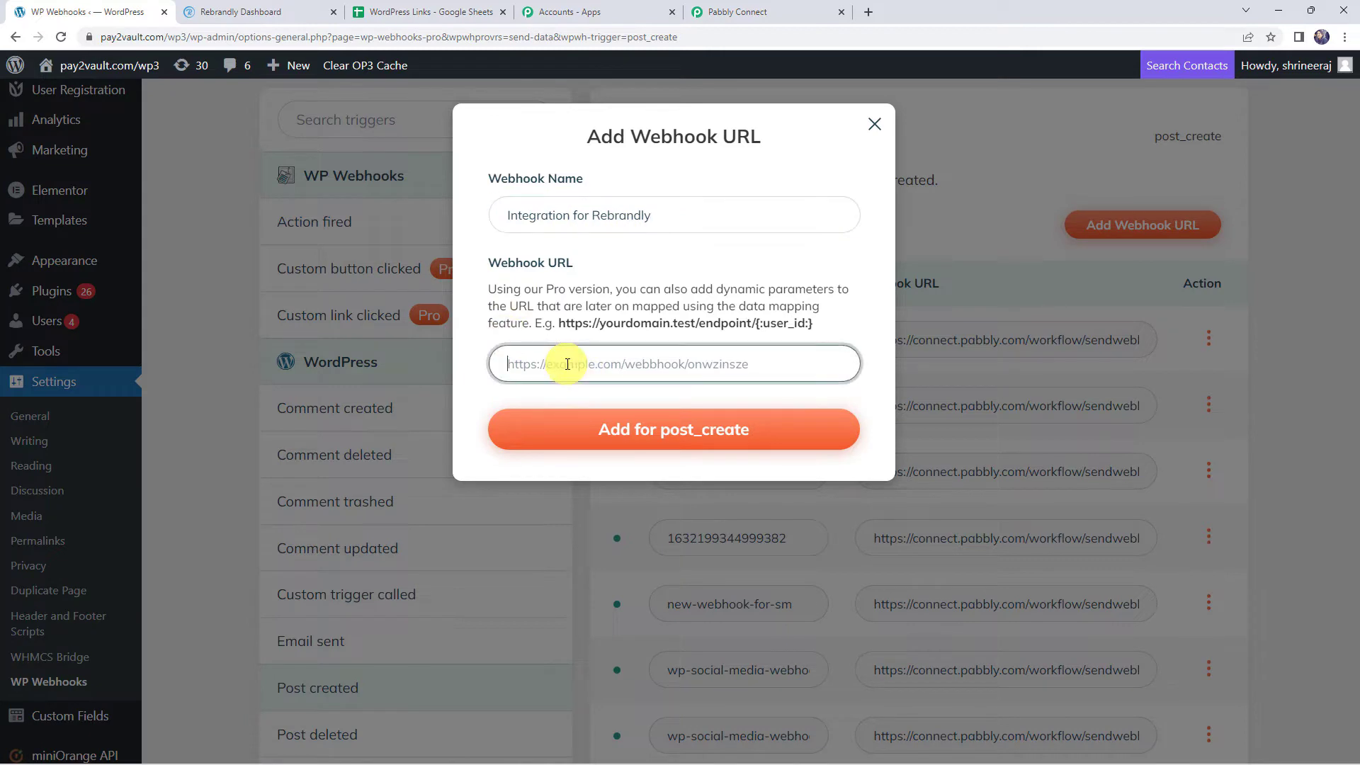
{"action": "right_click", "coordinate": [566, 364]}
{"action": "left_click", "coordinate": [603, 479]}
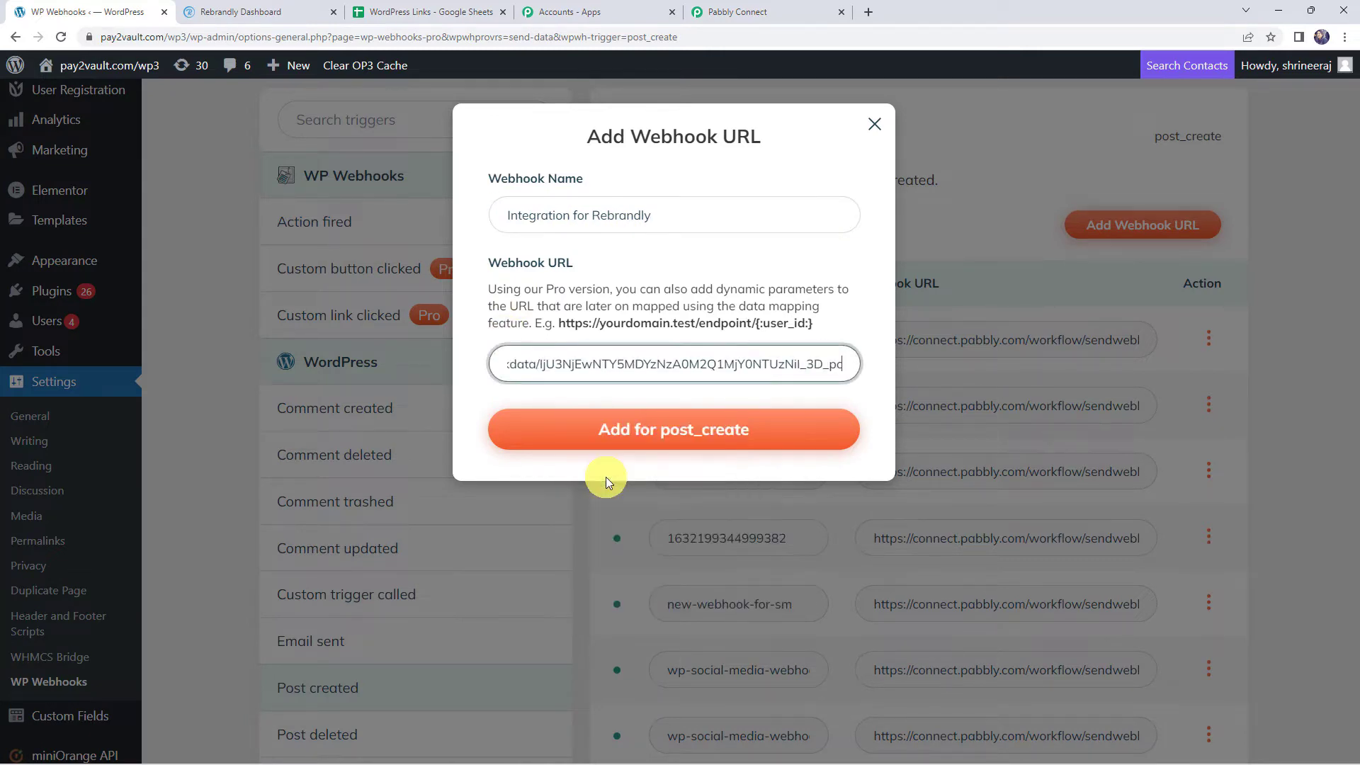
{"action": "left_click", "coordinate": [597, 433]}
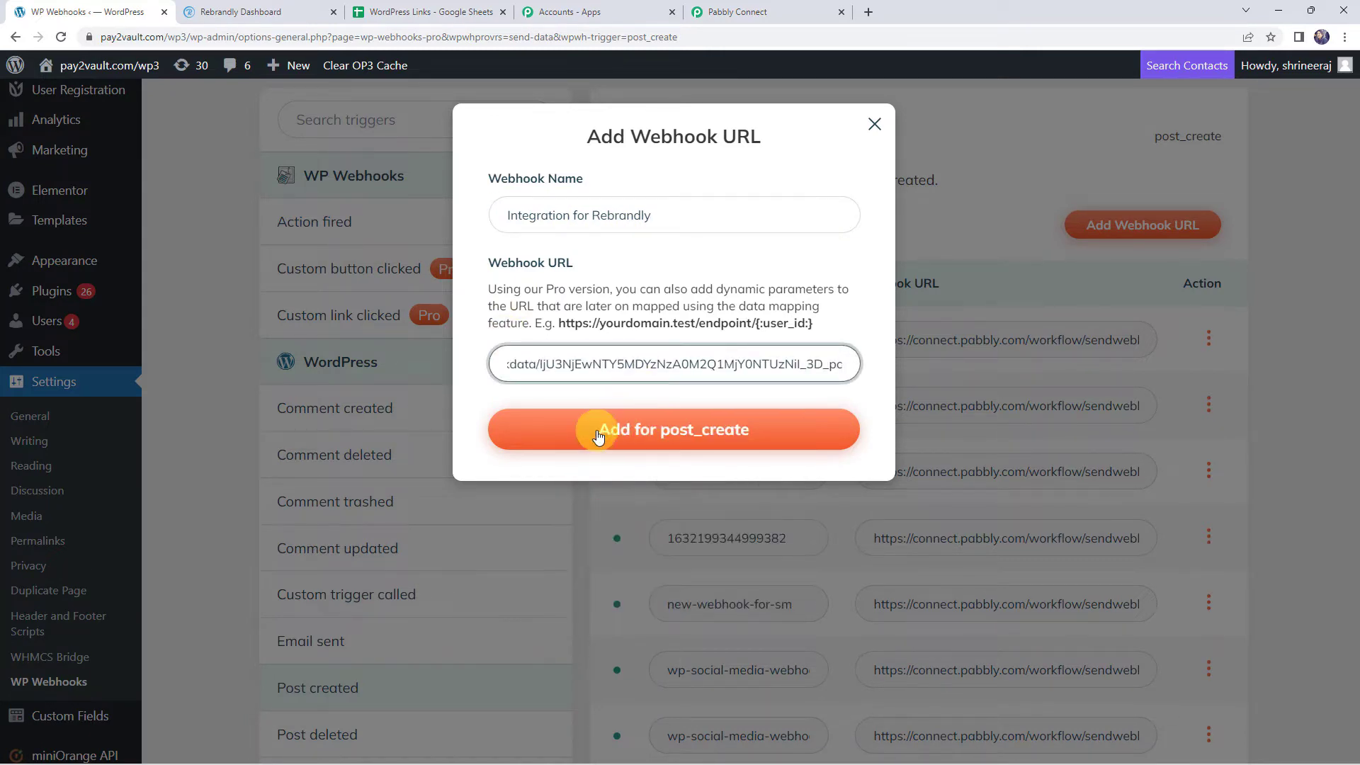
{"action": "left_click", "coordinate": [694, 436]}
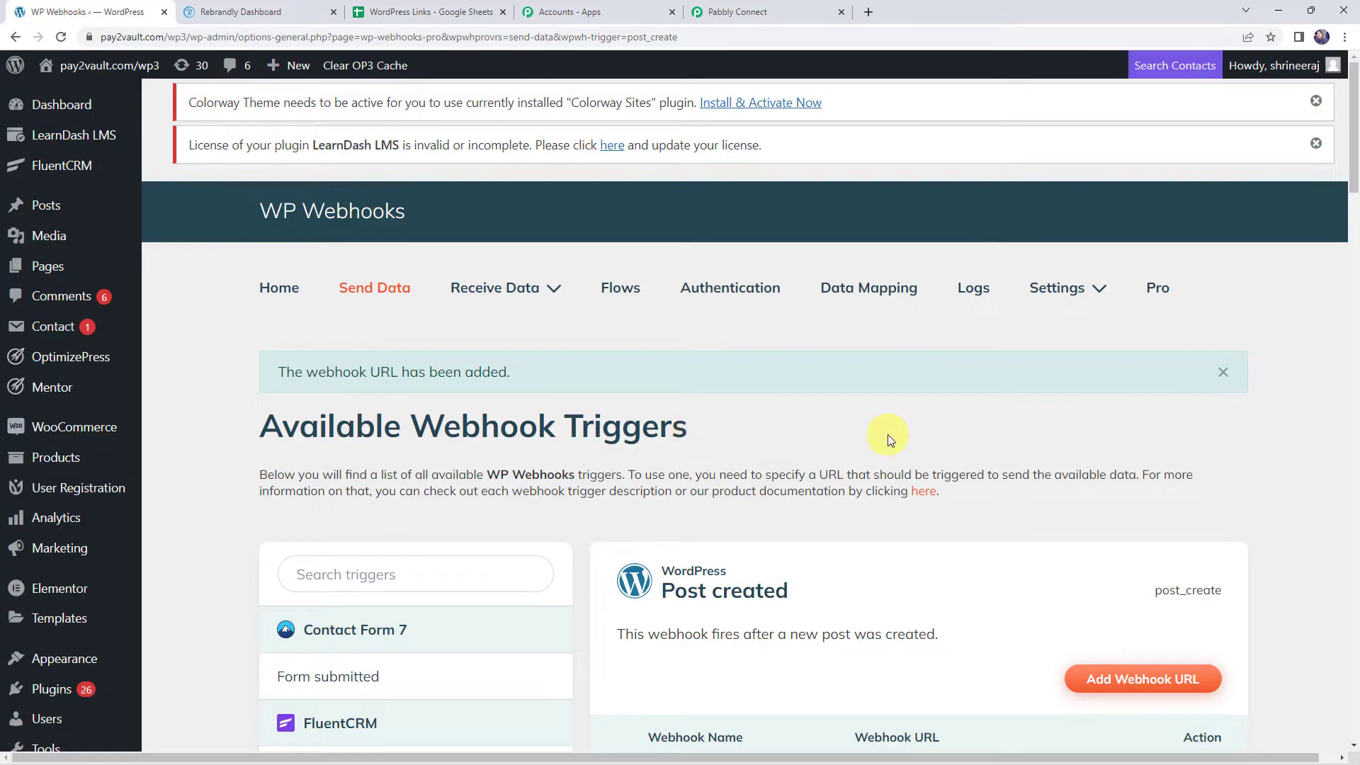
Step: Set the integration-for-rebrandly webhook to trigger on post type Post with initial status Published, and save its settings
{"action": "scroll", "coordinate": [887, 435], "scroll_direction": "down", "scroll_amount": 15}
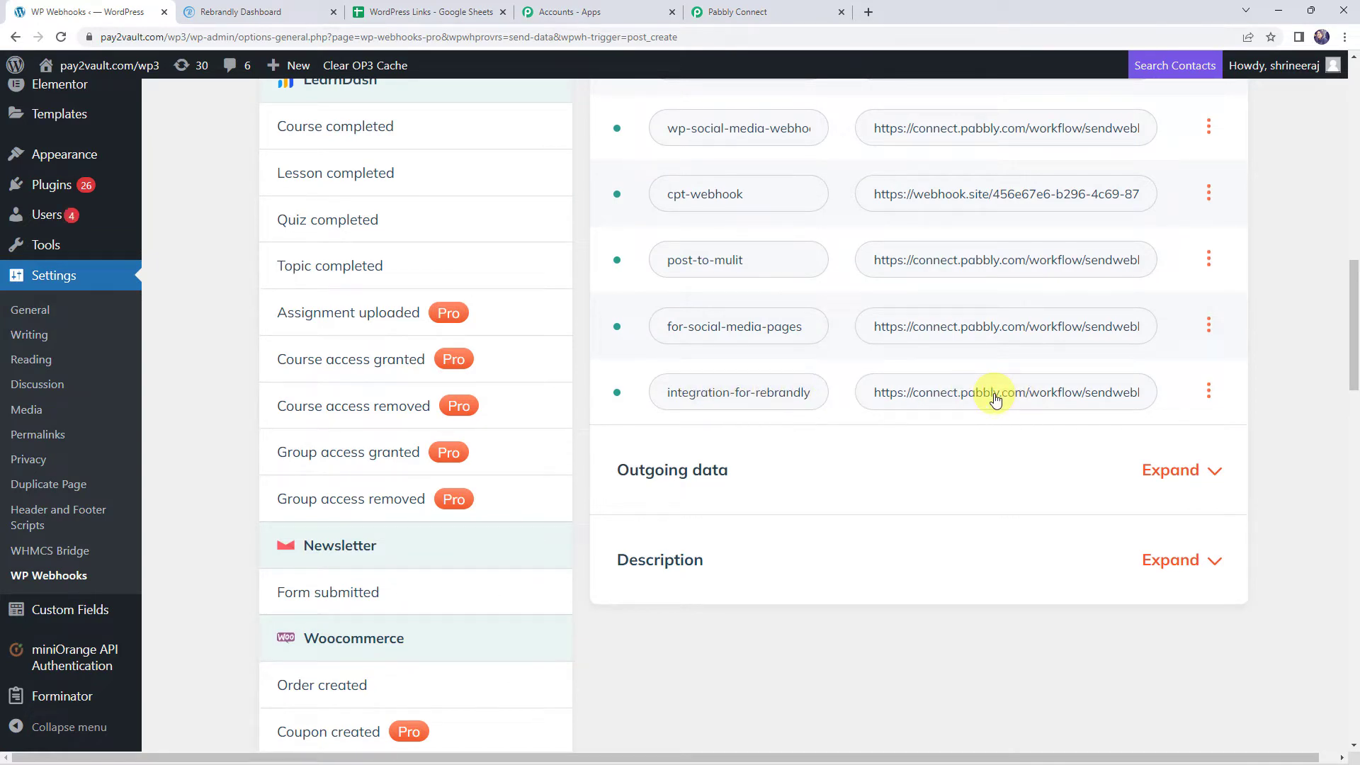
{"action": "left_click", "coordinate": [1209, 393]}
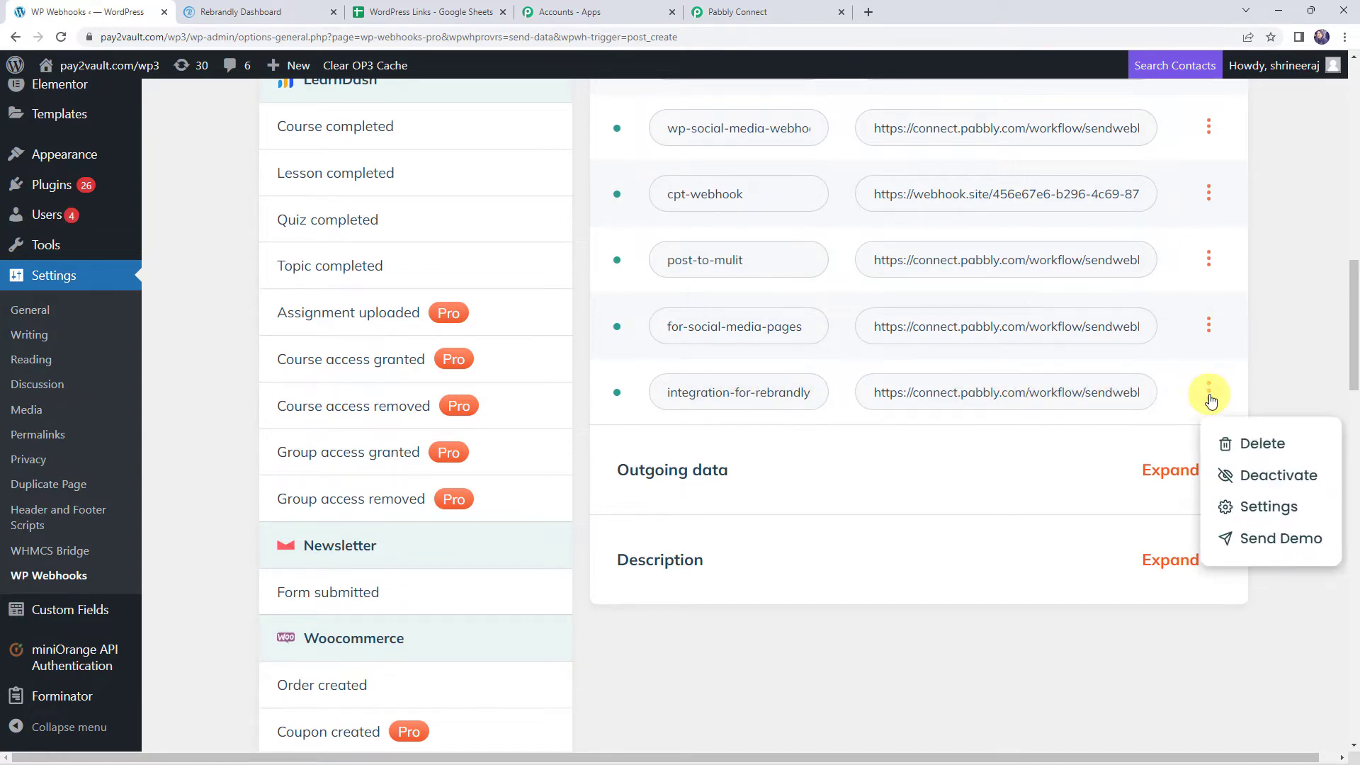
{"action": "left_click", "coordinate": [1252, 512]}
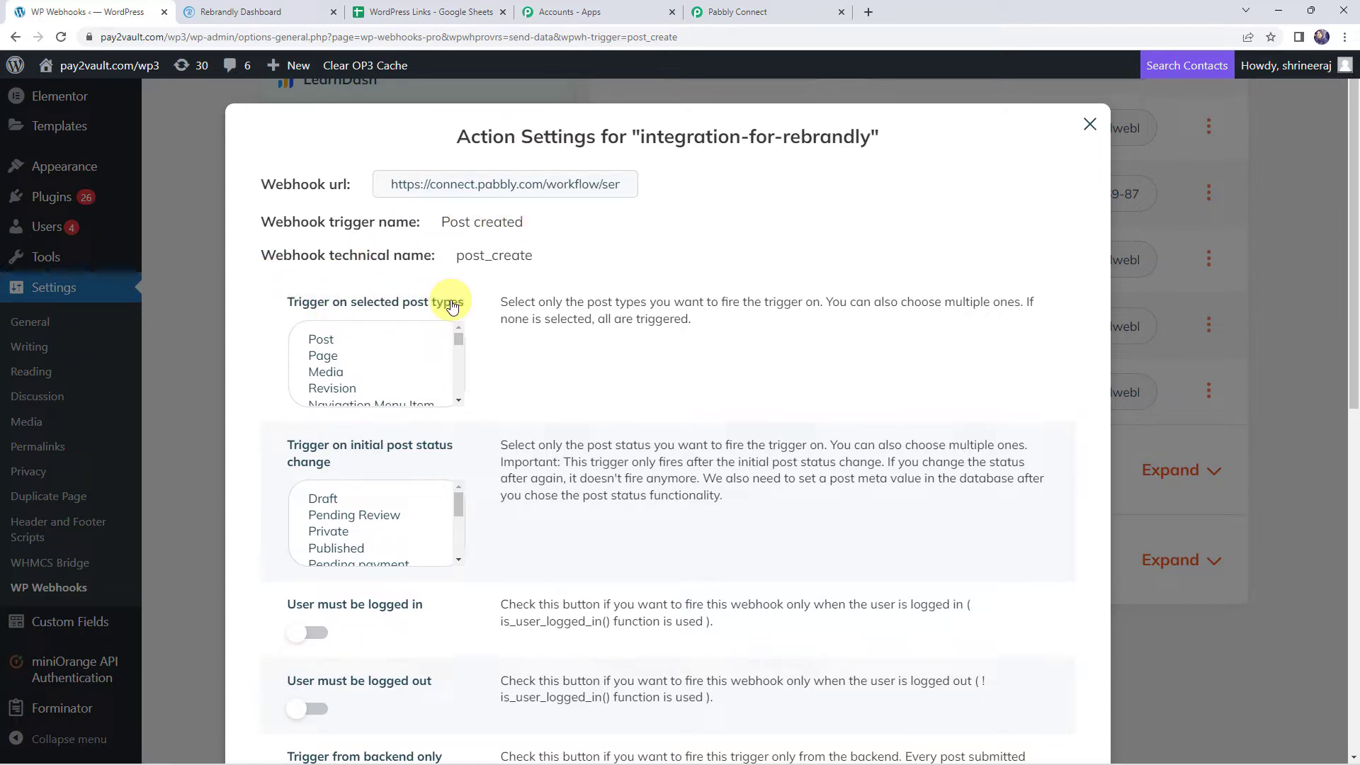
{"action": "left_click", "coordinate": [324, 340]}
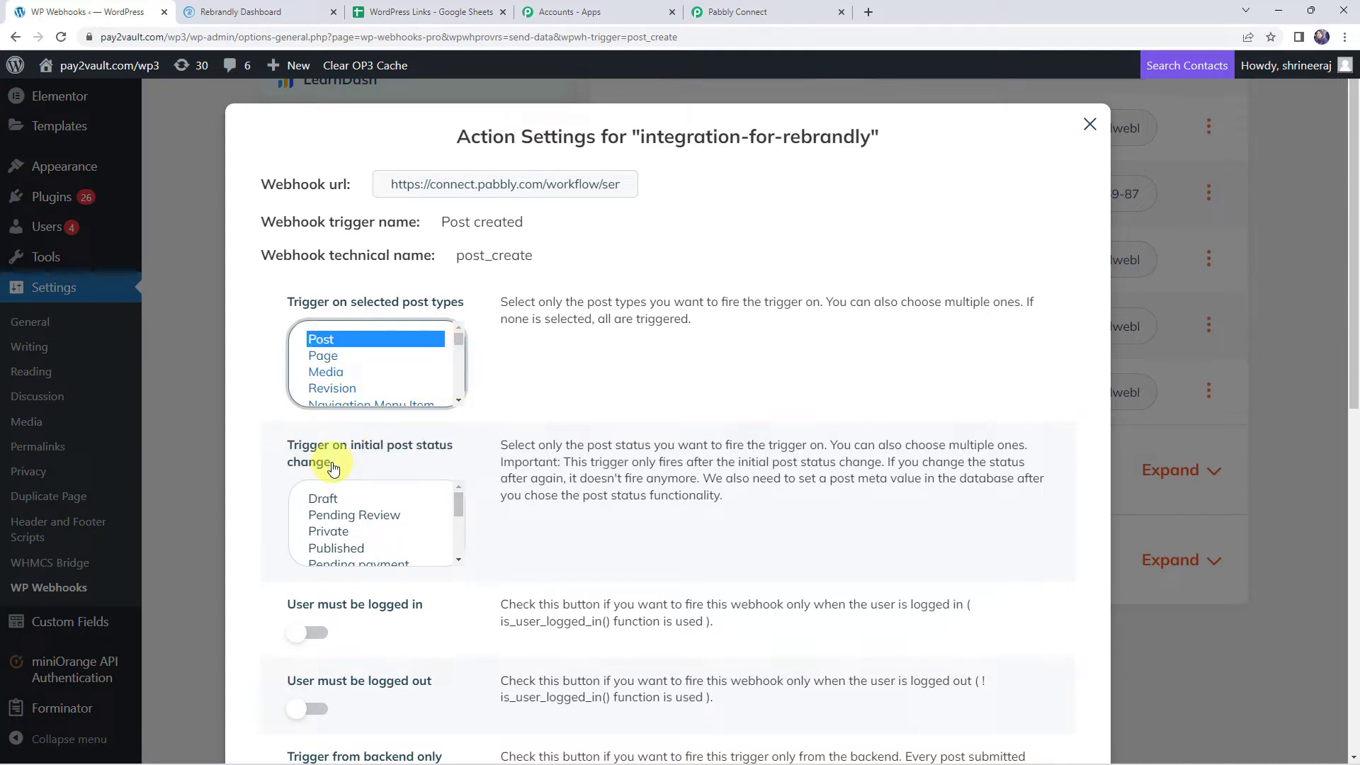
{"action": "left_click", "coordinate": [340, 547]}
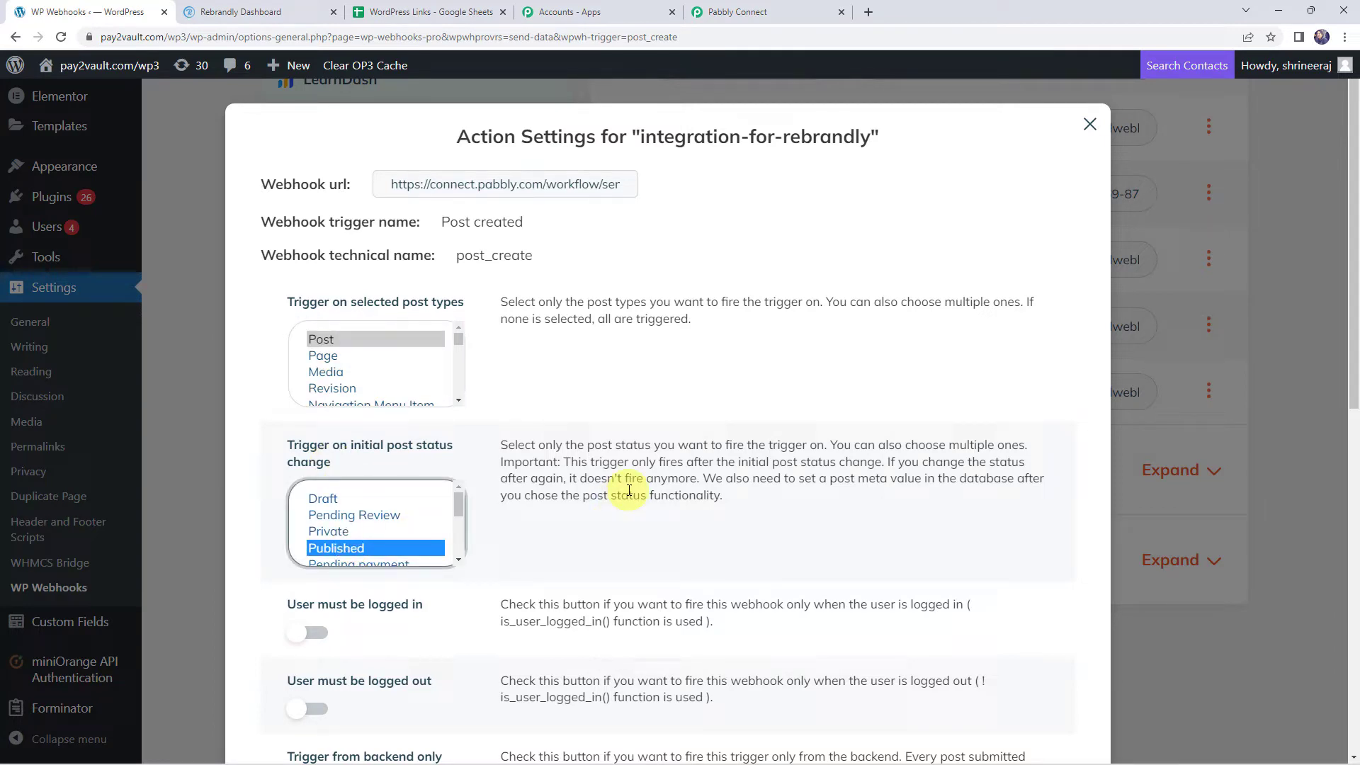
{"action": "scroll", "coordinate": [442, 453], "scroll_direction": "down", "scroll_amount": 10}
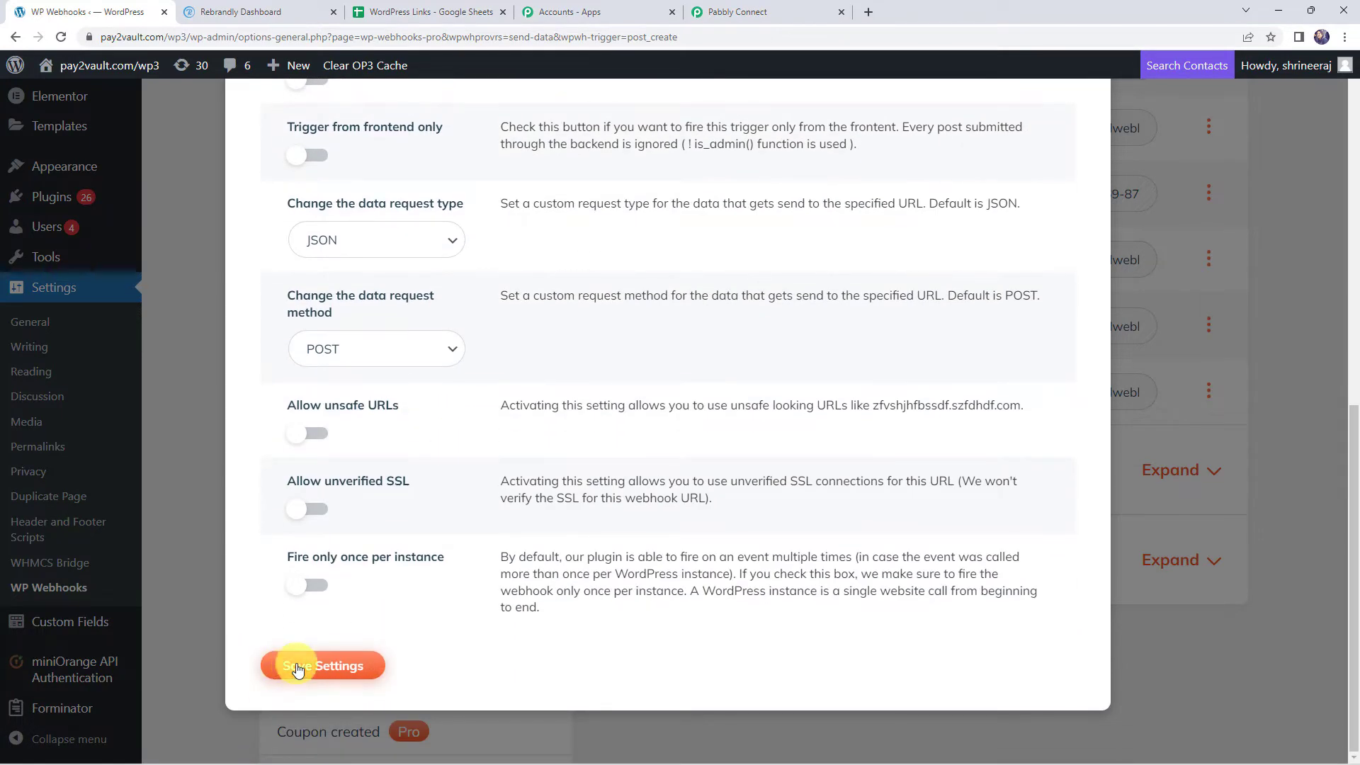
{"action": "left_click", "coordinate": [297, 670]}
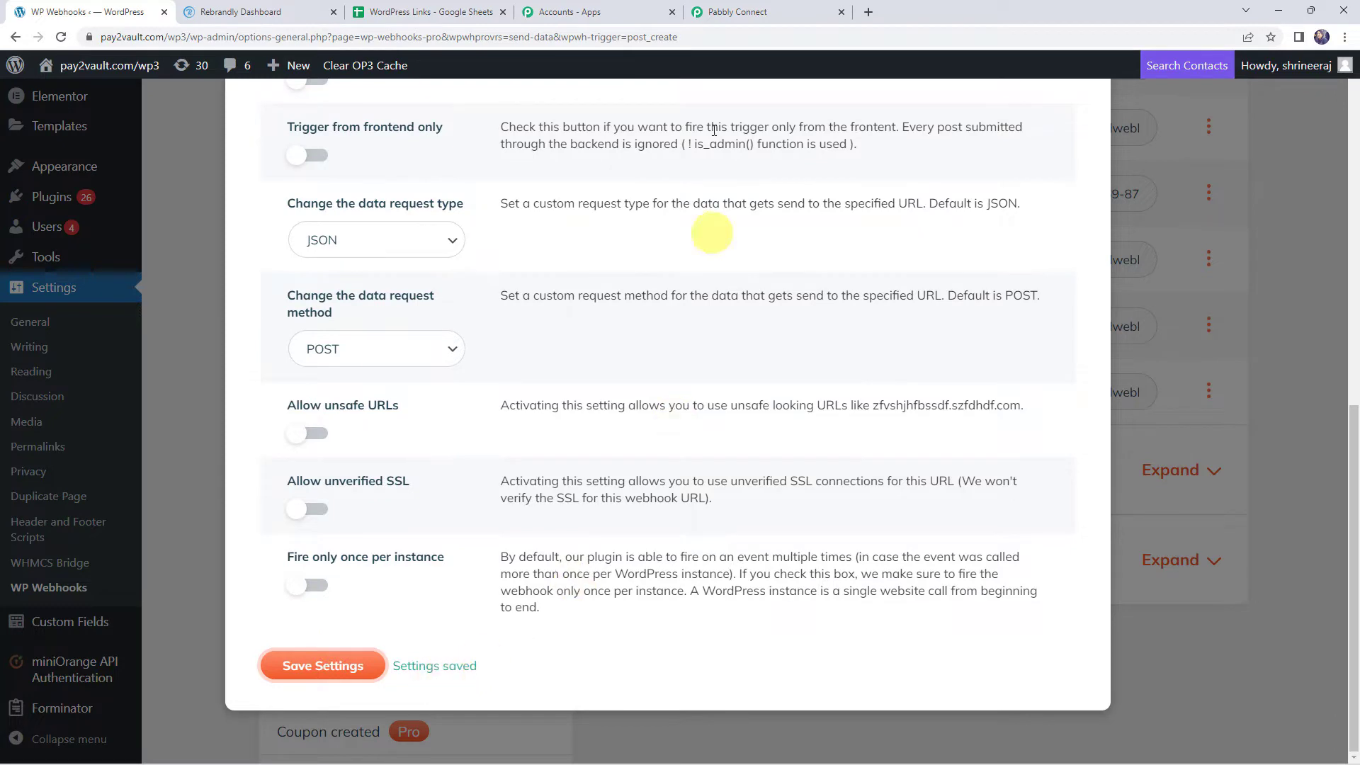
Step: Read the test submission note in the Pabbly Connect workflow, and close the webhook's action settings back in WordPress
{"action": "left_click", "coordinate": [730, 7]}
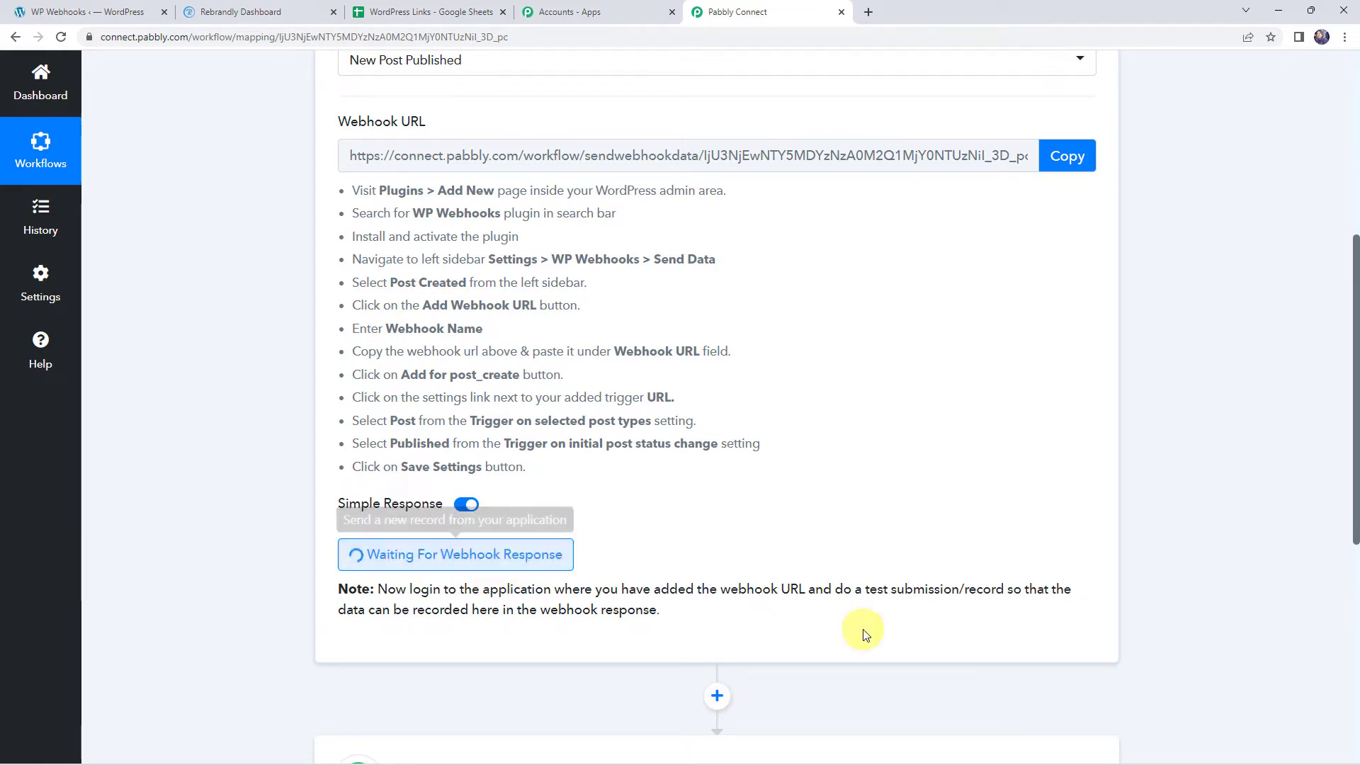
{"action": "left_click_drag", "start_coordinate": [730, 590], "coordinate": [1051, 592]}
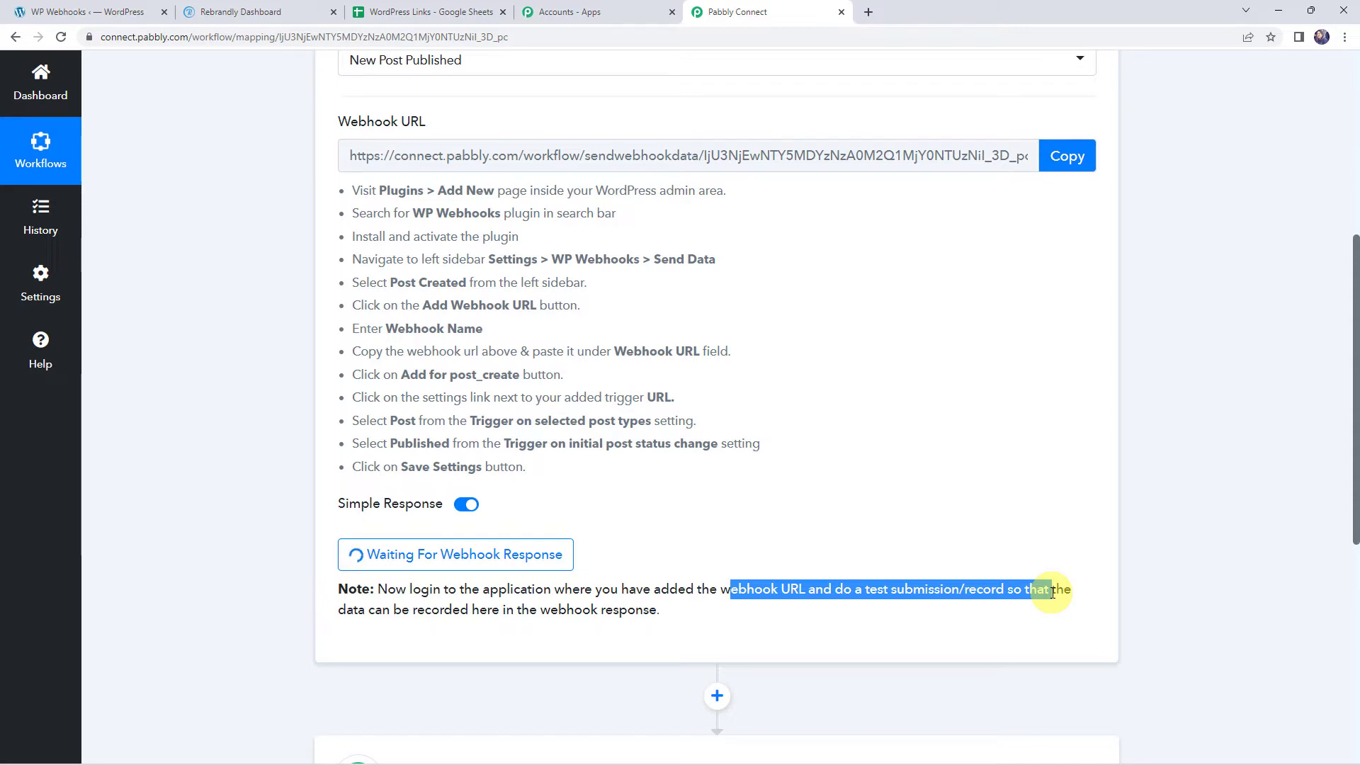
{"action": "left_click", "coordinate": [101, 10]}
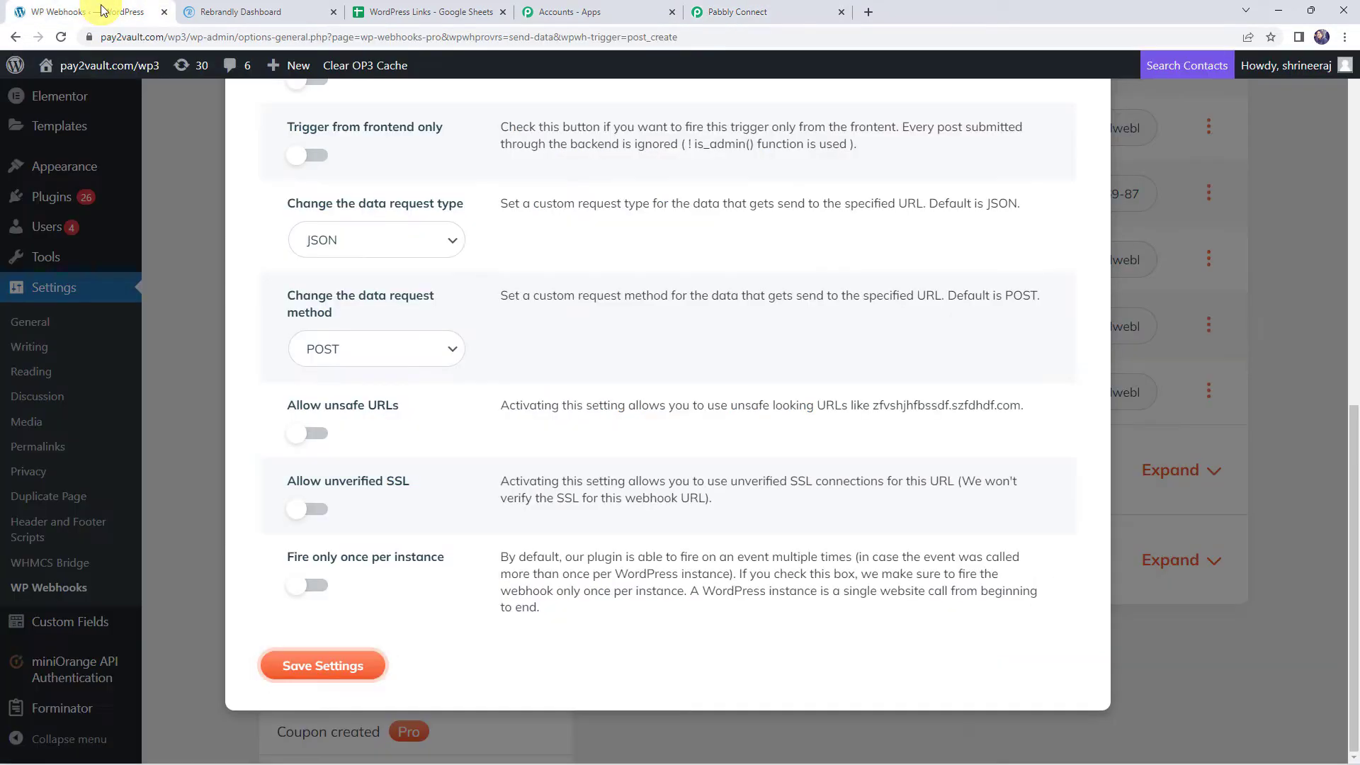
{"action": "scroll", "coordinate": [358, 469], "scroll_direction": "up", "scroll_amount": 10}
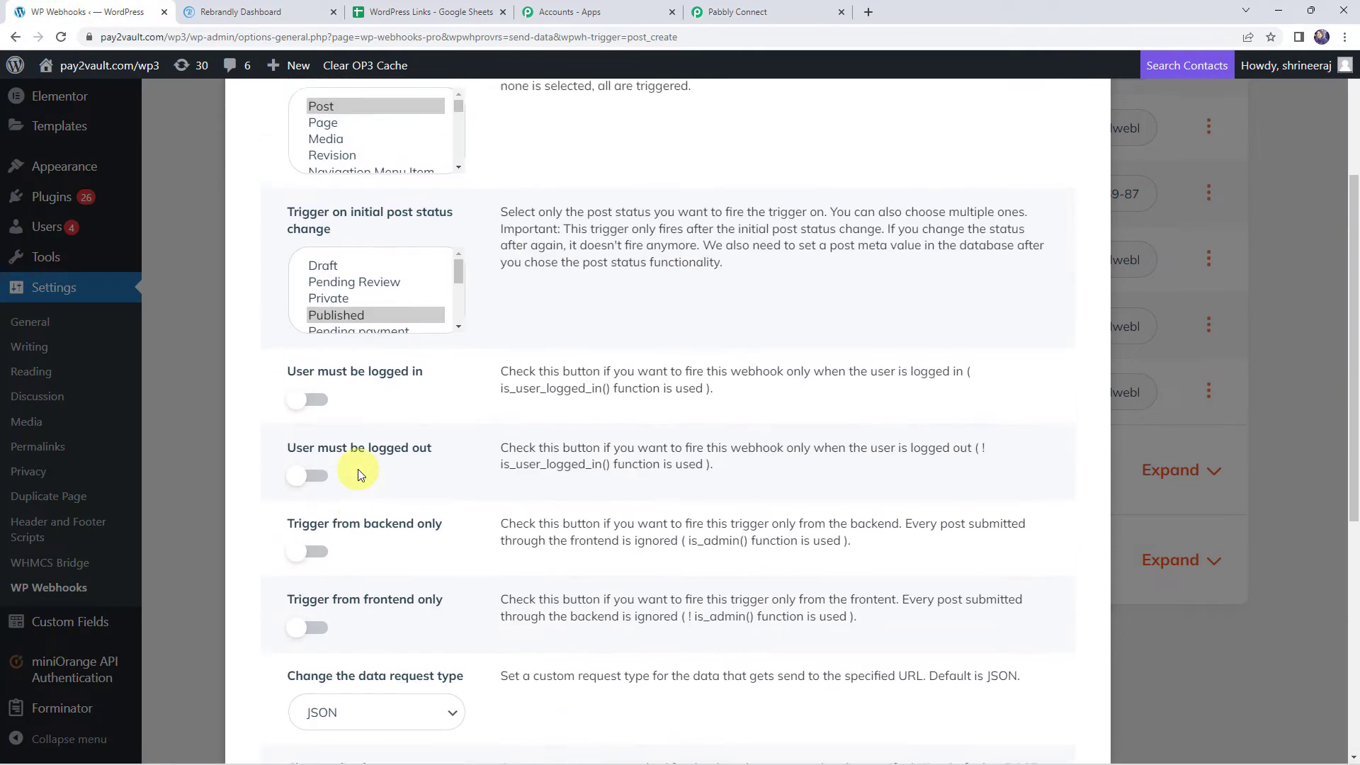
{"action": "left_click", "coordinate": [1089, 125]}
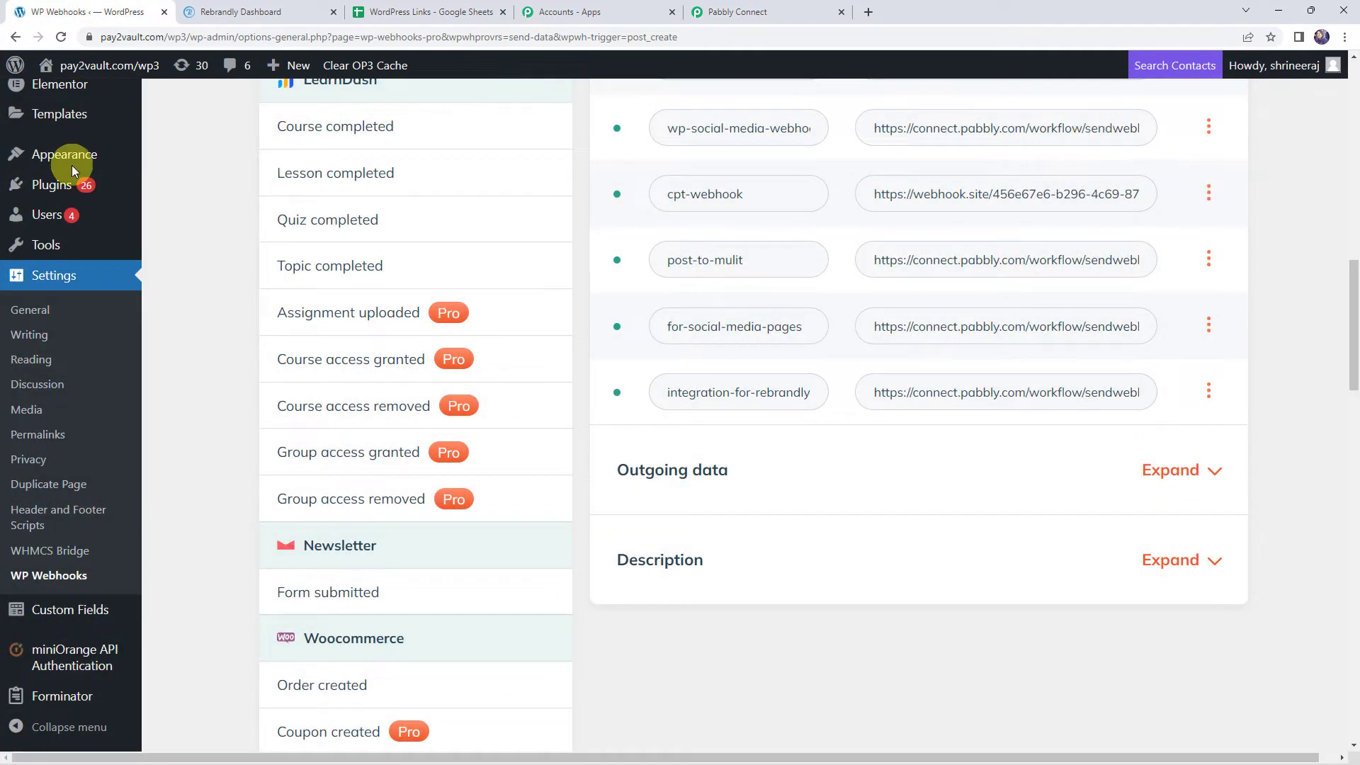
Step: Publish a new WordPress post titled "Pabbly Connect" with the content "A Software that connects applications and sends data from one app to another."
{"action": "scroll", "coordinate": [69, 173], "scroll_direction": "up", "scroll_amount": 5}
{"action": "mouse_move", "coordinate": [58, 133]}
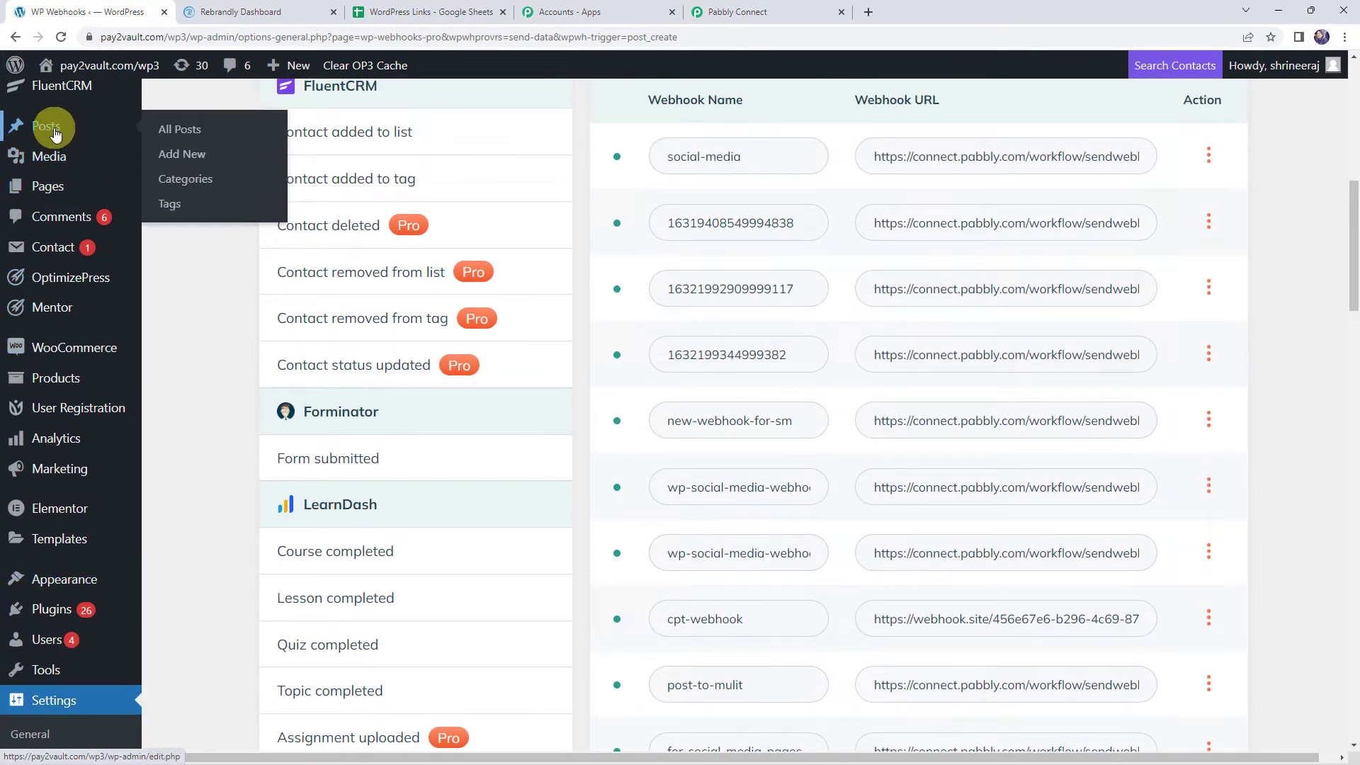
{"action": "left_click", "coordinate": [205, 157]}
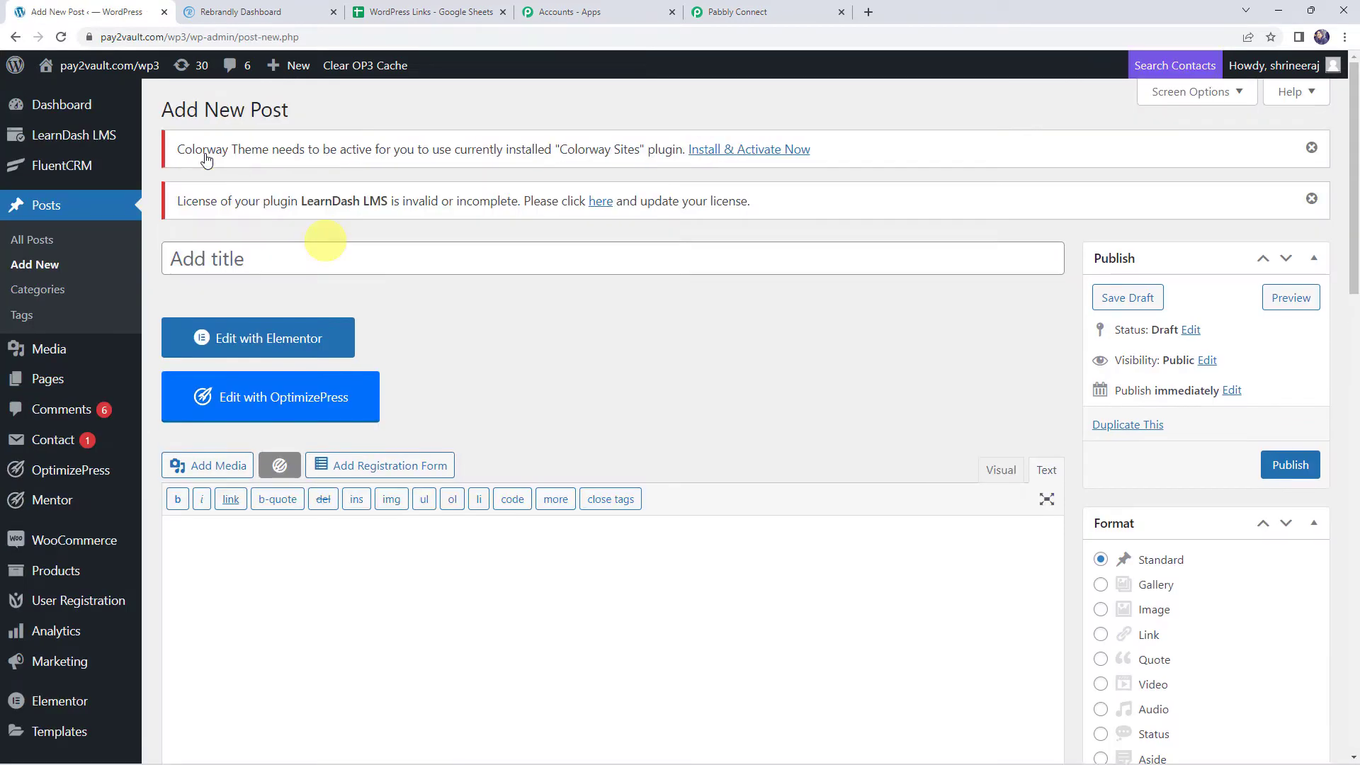
{"action": "left_click", "coordinate": [238, 260]}
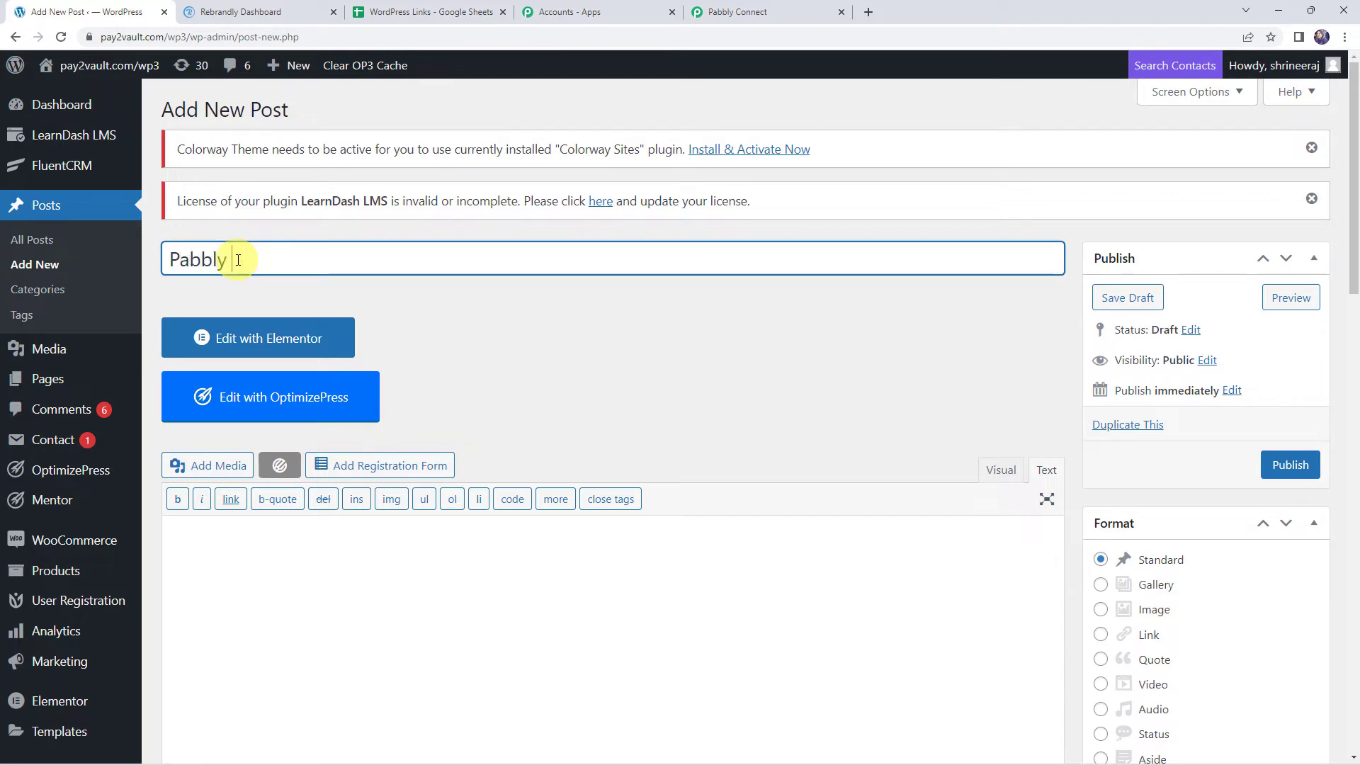
{"action": "type", "text": "Pabbly Connect"}
{"action": "left_click", "coordinate": [204, 534]}
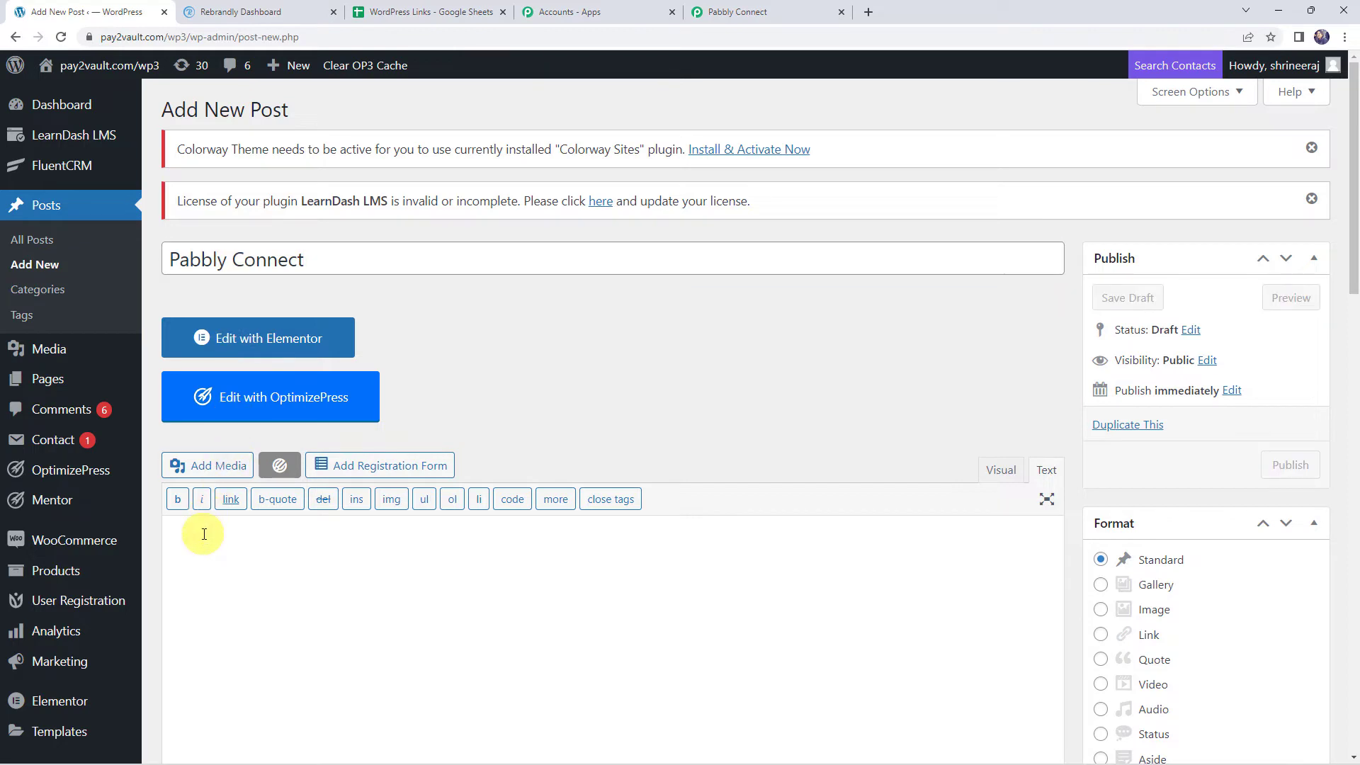
{"action": "type", "text": "A Software that connects applications and sends data from one app to another."}
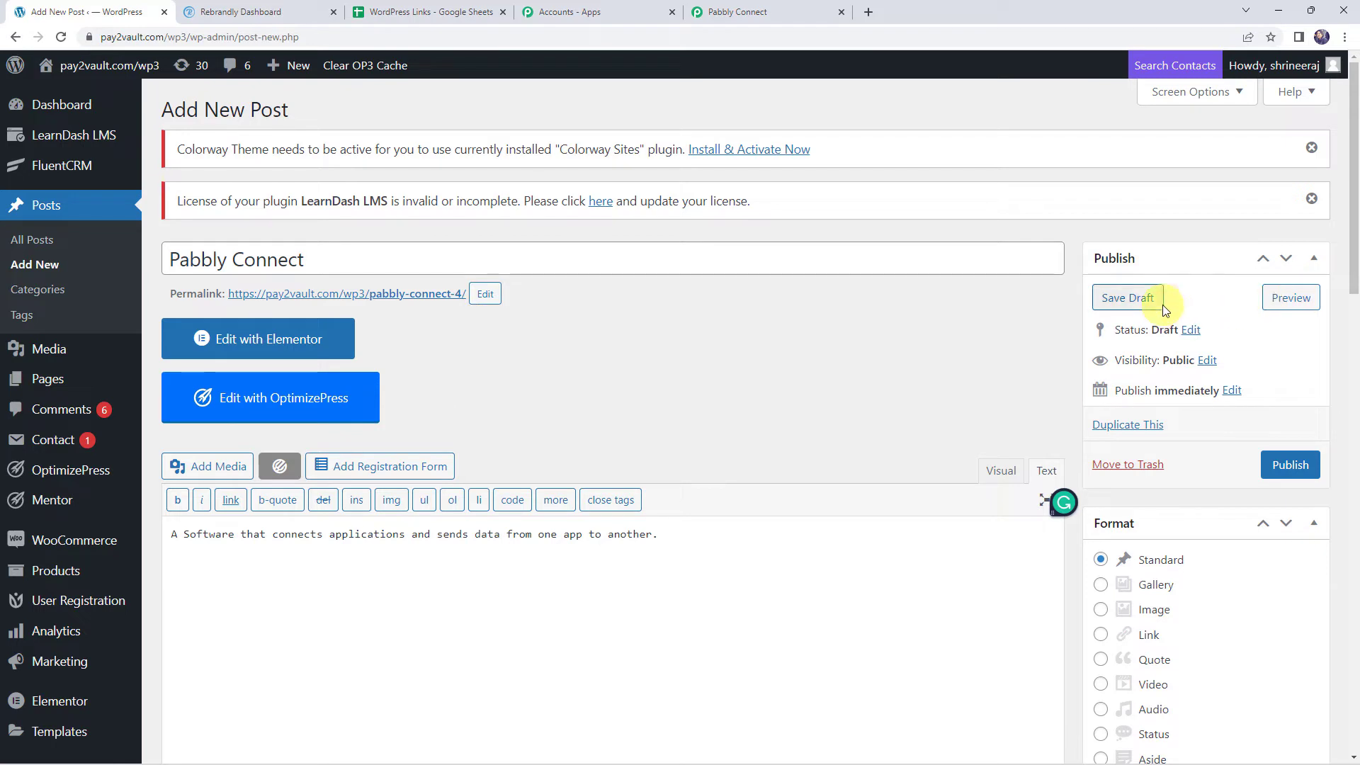
{"action": "left_click", "coordinate": [1290, 464]}
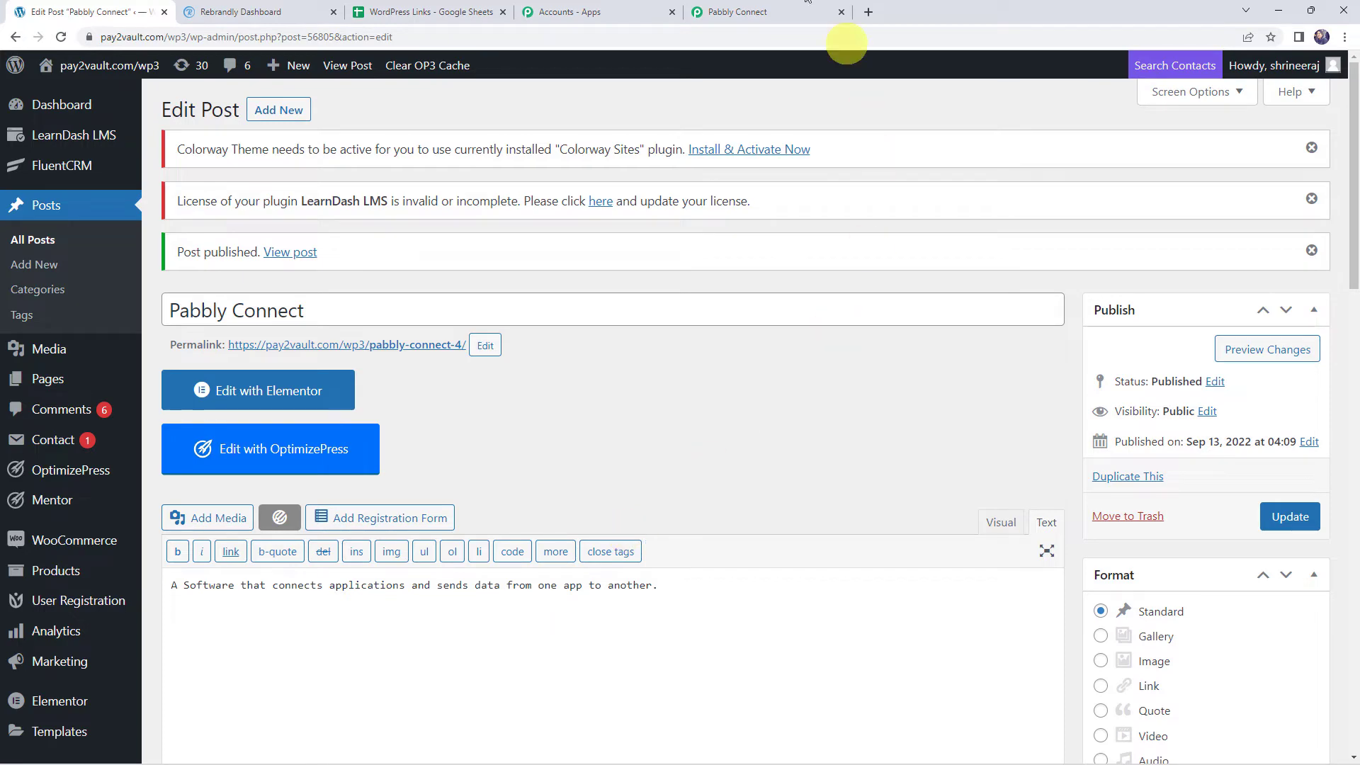
Step: Switch to the Pabbly Connect workflow and examine the received post's ID, date, title, content and status
{"action": "left_click", "coordinate": [732, 8]}
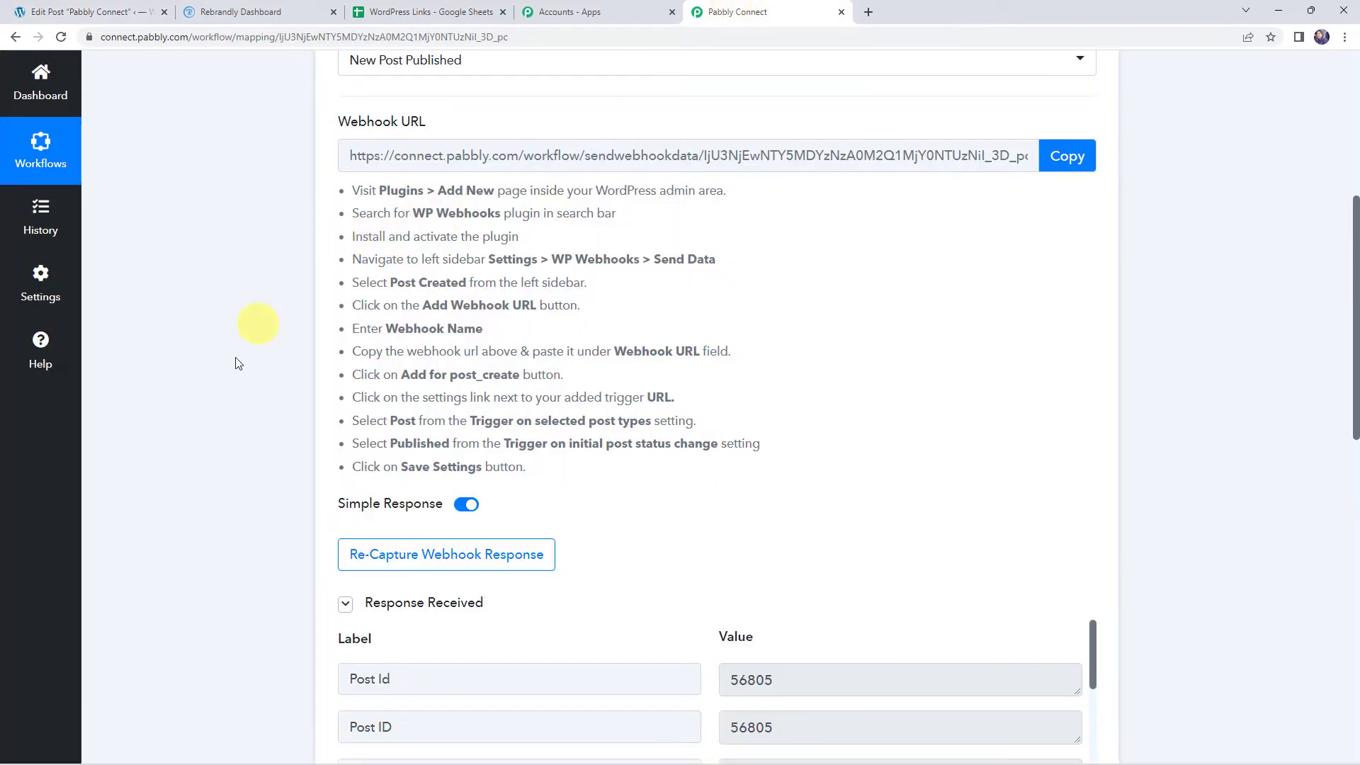
{"action": "scroll", "coordinate": [224, 414], "scroll_direction": "down", "scroll_amount": 4}
{"action": "scroll", "coordinate": [224, 414], "scroll_direction": "down", "scroll_amount": 2}
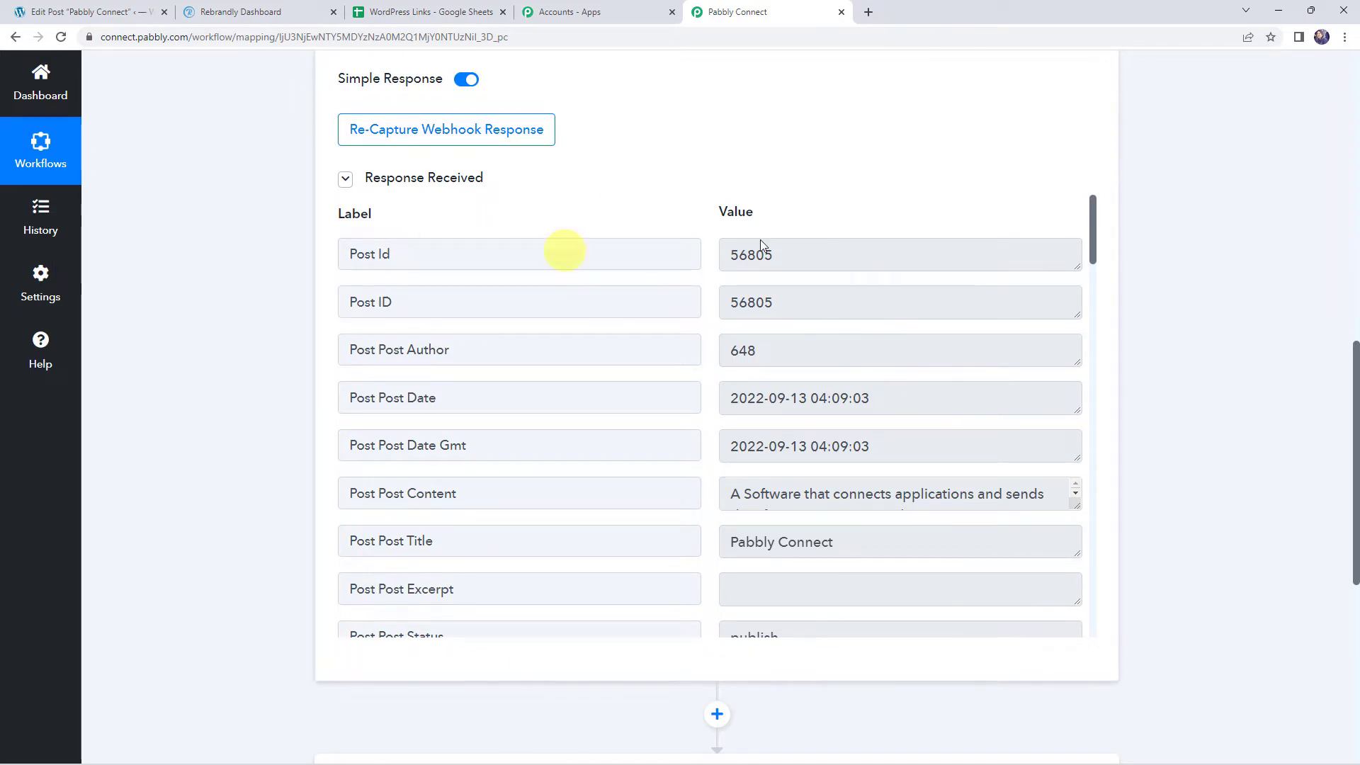
{"action": "left_click", "coordinate": [823, 255]}
{"action": "scroll", "coordinate": [830, 316], "scroll_direction": "down", "scroll_amount": 1}
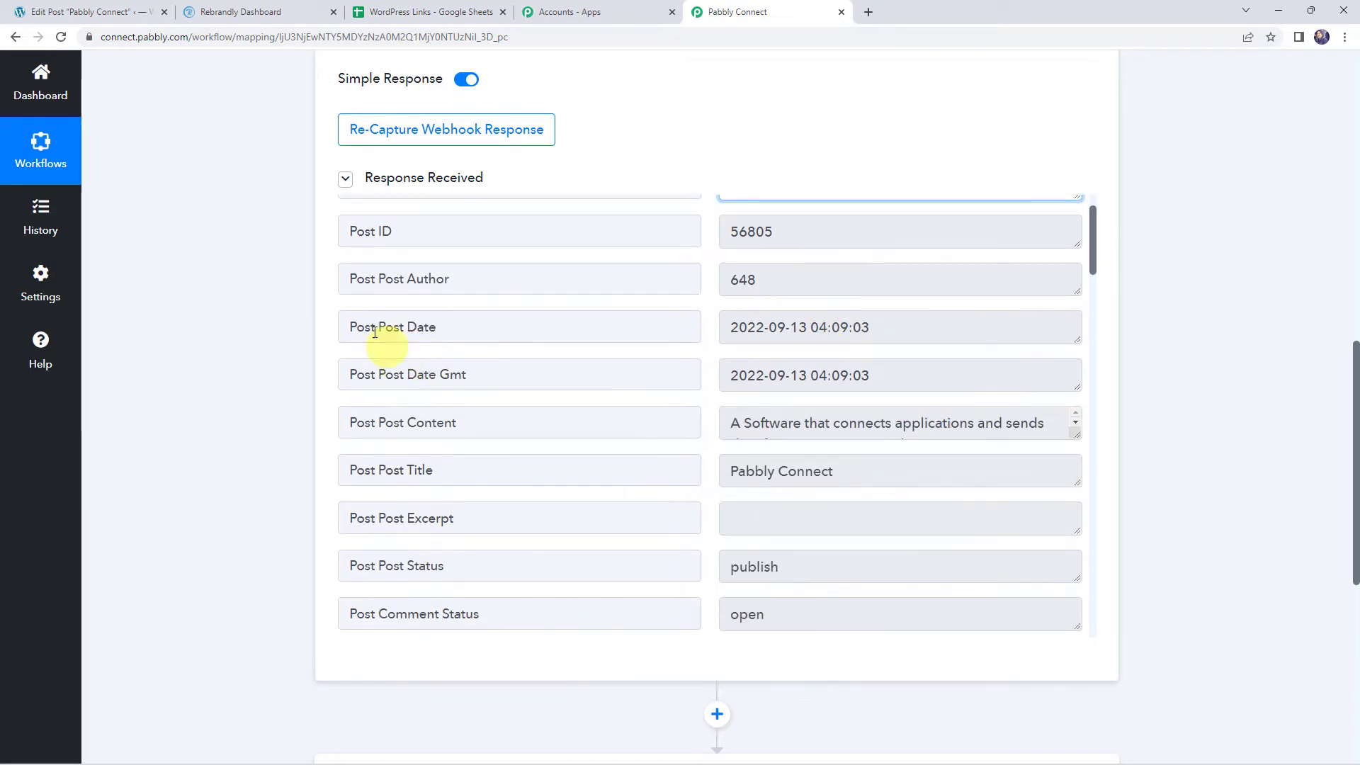
{"action": "left_click", "coordinate": [827, 326]}
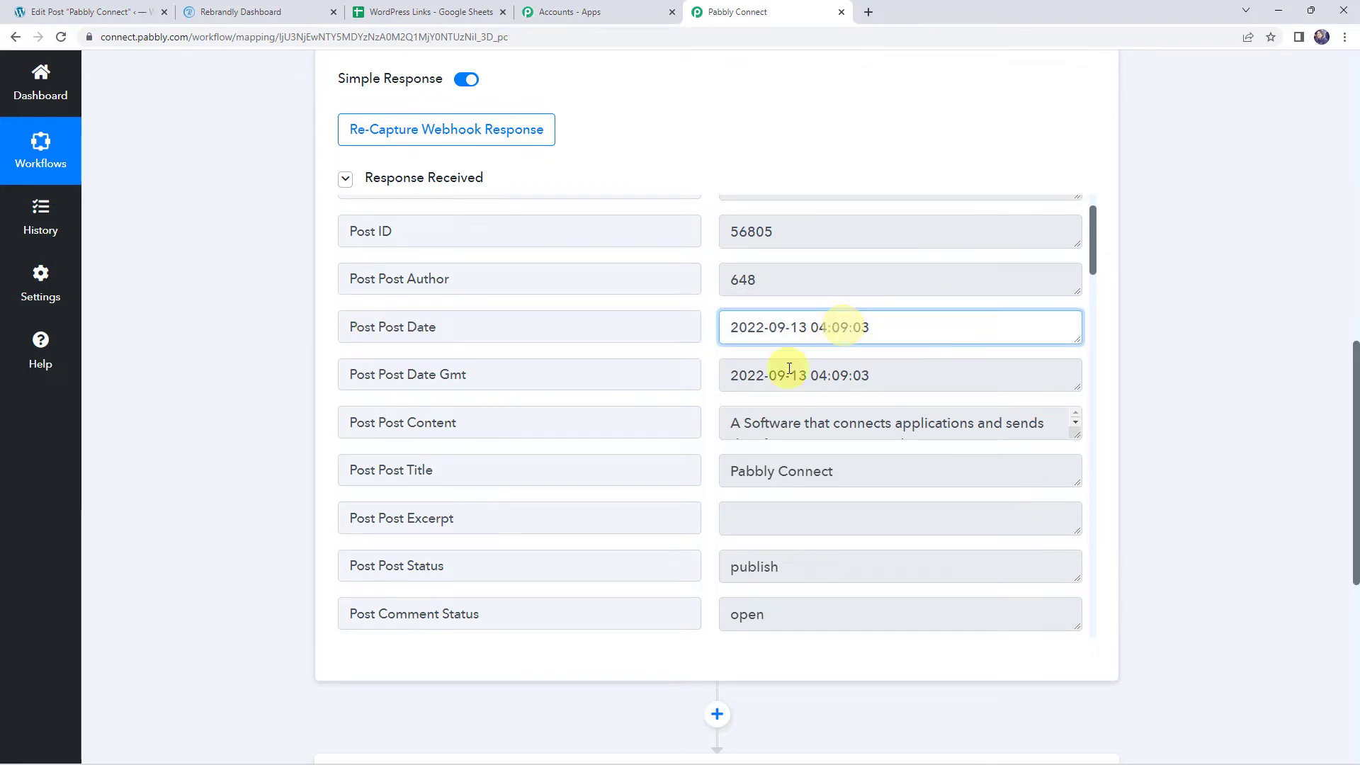
{"action": "scroll", "coordinate": [839, 354], "scroll_direction": "down", "scroll_amount": 2}
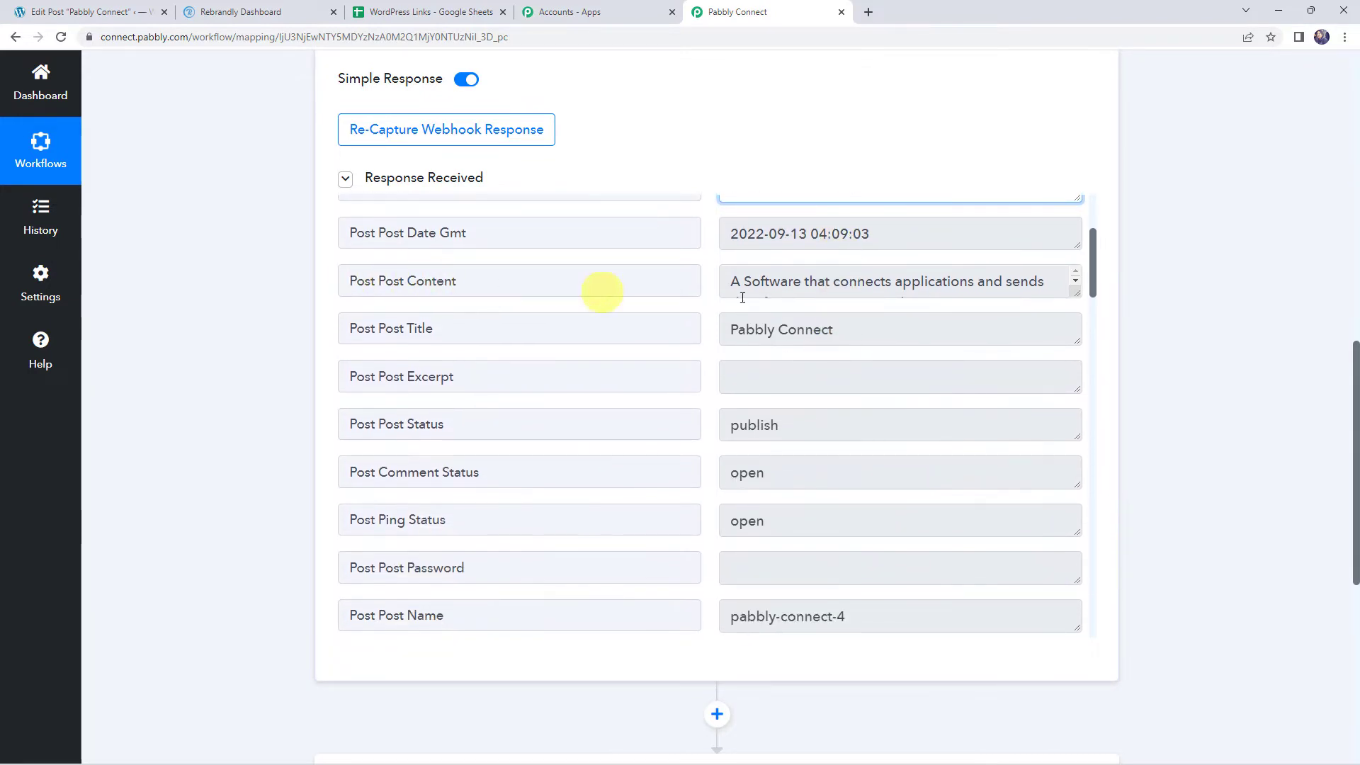
{"action": "left_click_drag", "start_coordinate": [851, 330], "coordinate": [631, 328]}
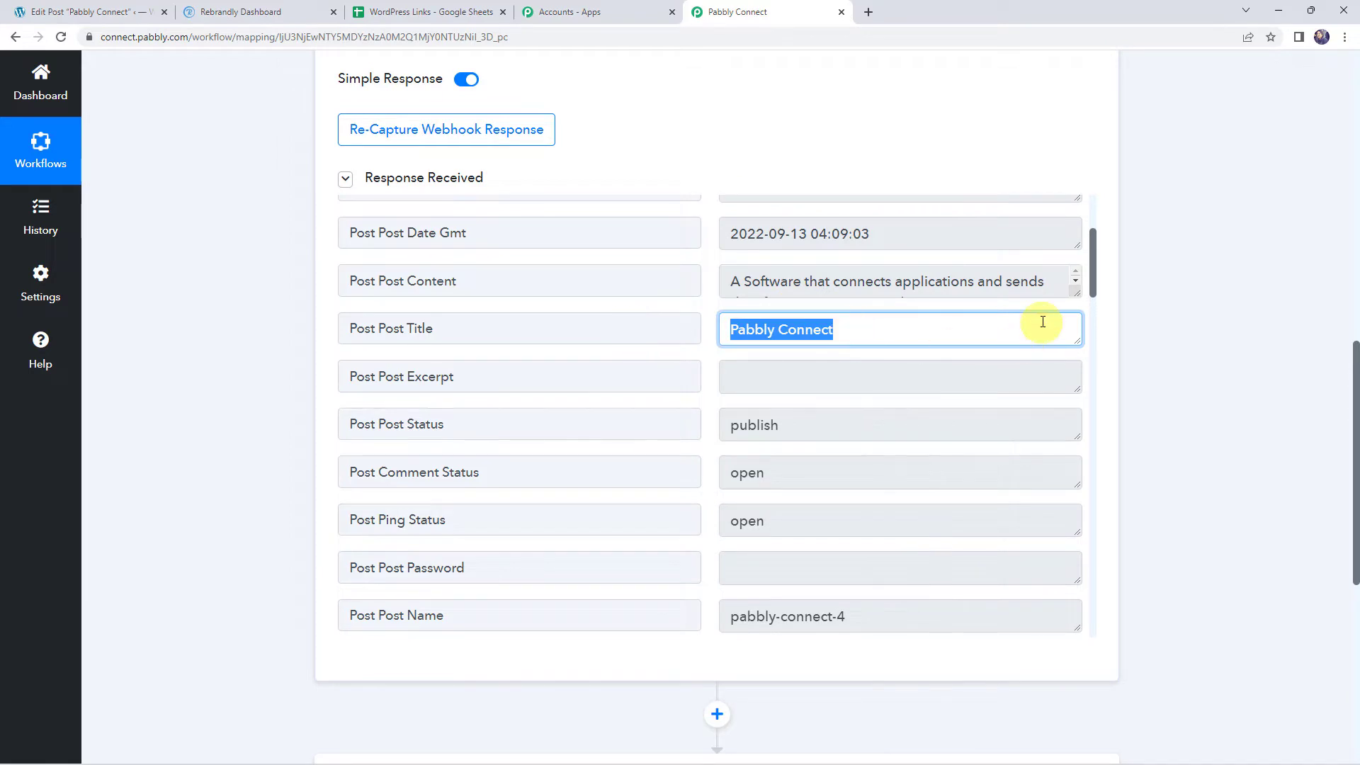
{"action": "left_click_drag", "start_coordinate": [1076, 293], "coordinate": [587, 274]}
{"action": "scroll", "coordinate": [587, 274], "scroll_direction": "down", "scroll_amount": 1}
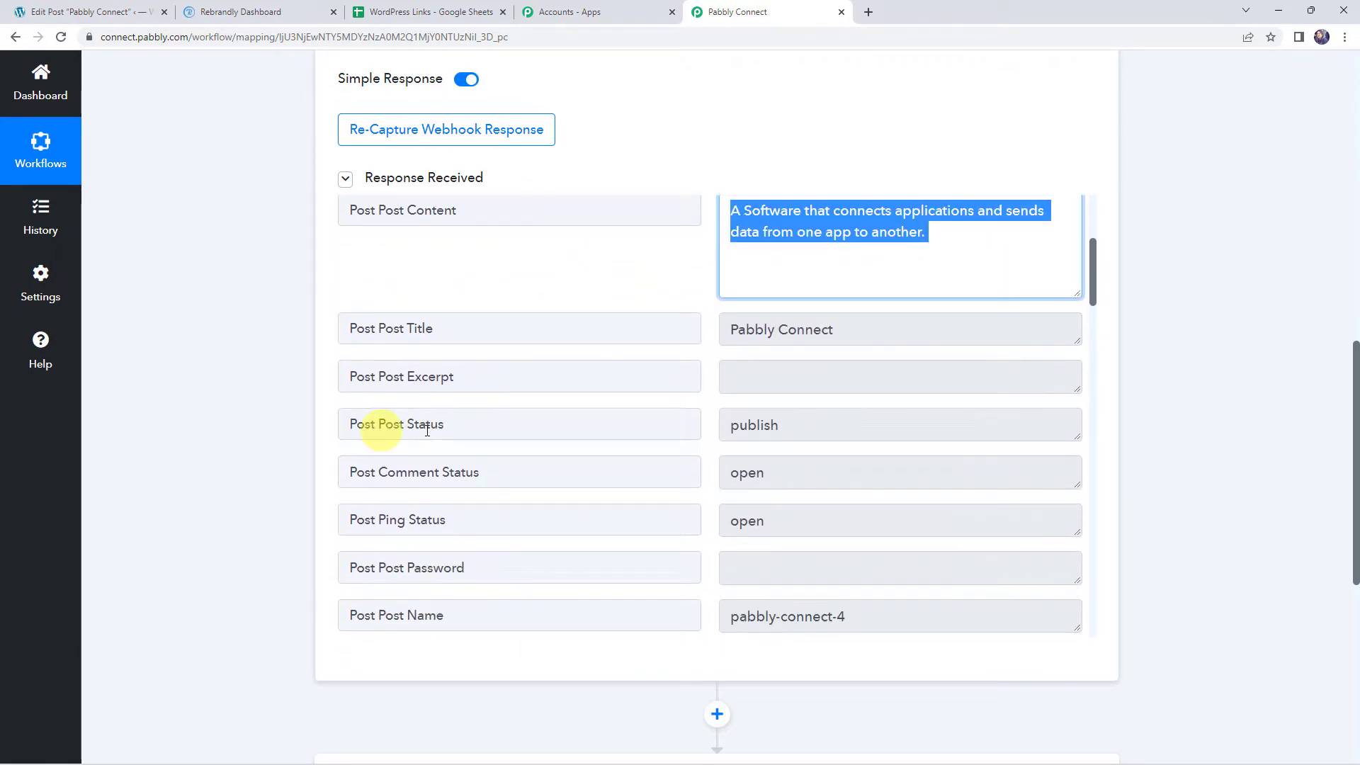
{"action": "left_click", "coordinate": [801, 425]}
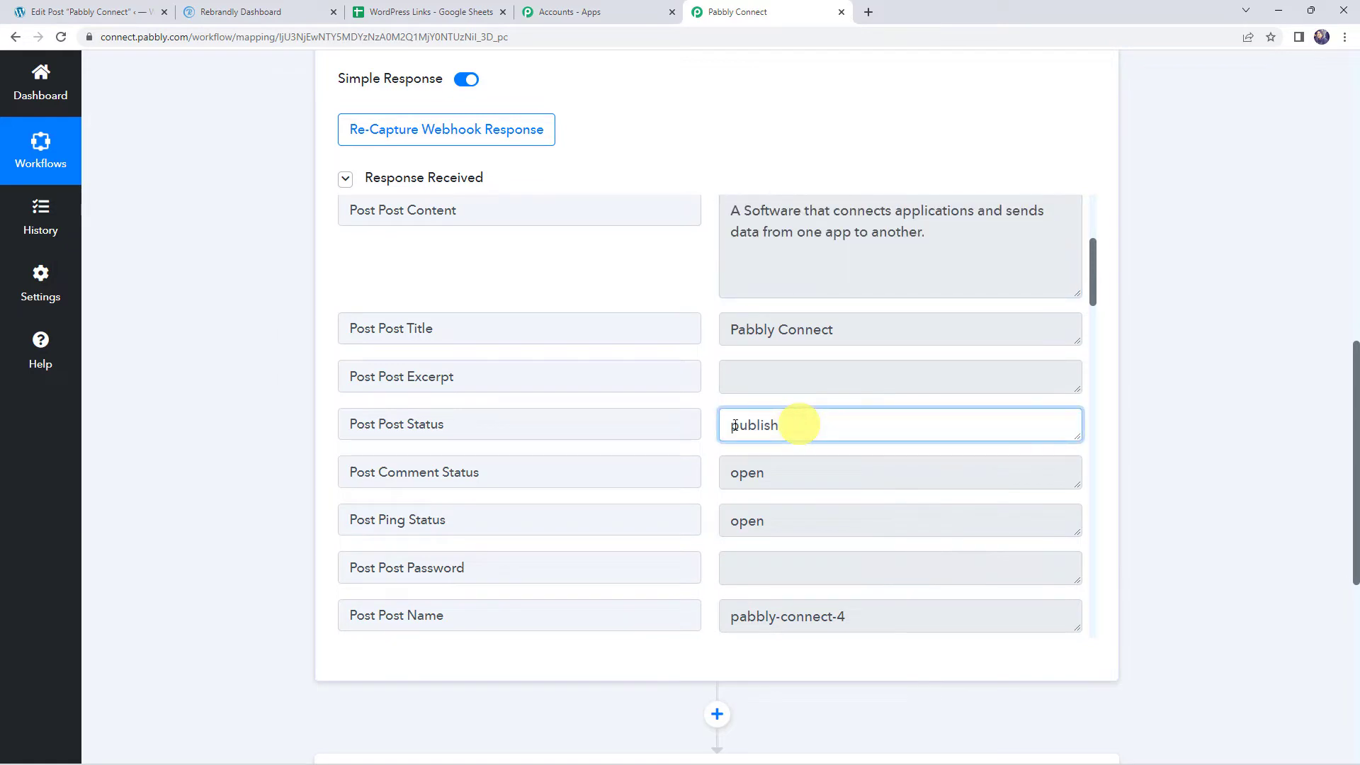
Step: Find the Post Permalink field in the received webhook response and enlarge its value box
{"action": "scroll", "coordinate": [708, 425], "scroll_direction": "down", "scroll_amount": 8}
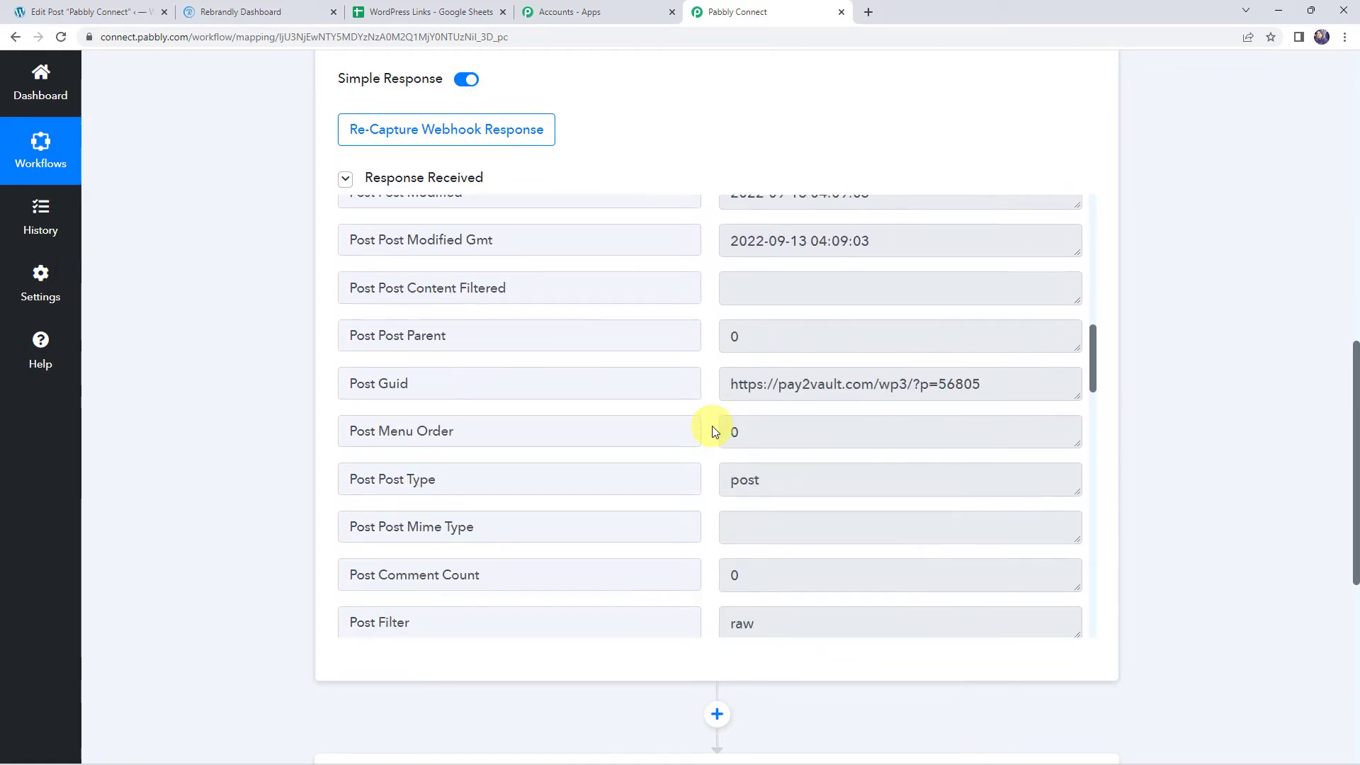
{"action": "scroll", "coordinate": [575, 414], "scroll_direction": "down", "scroll_amount": 9}
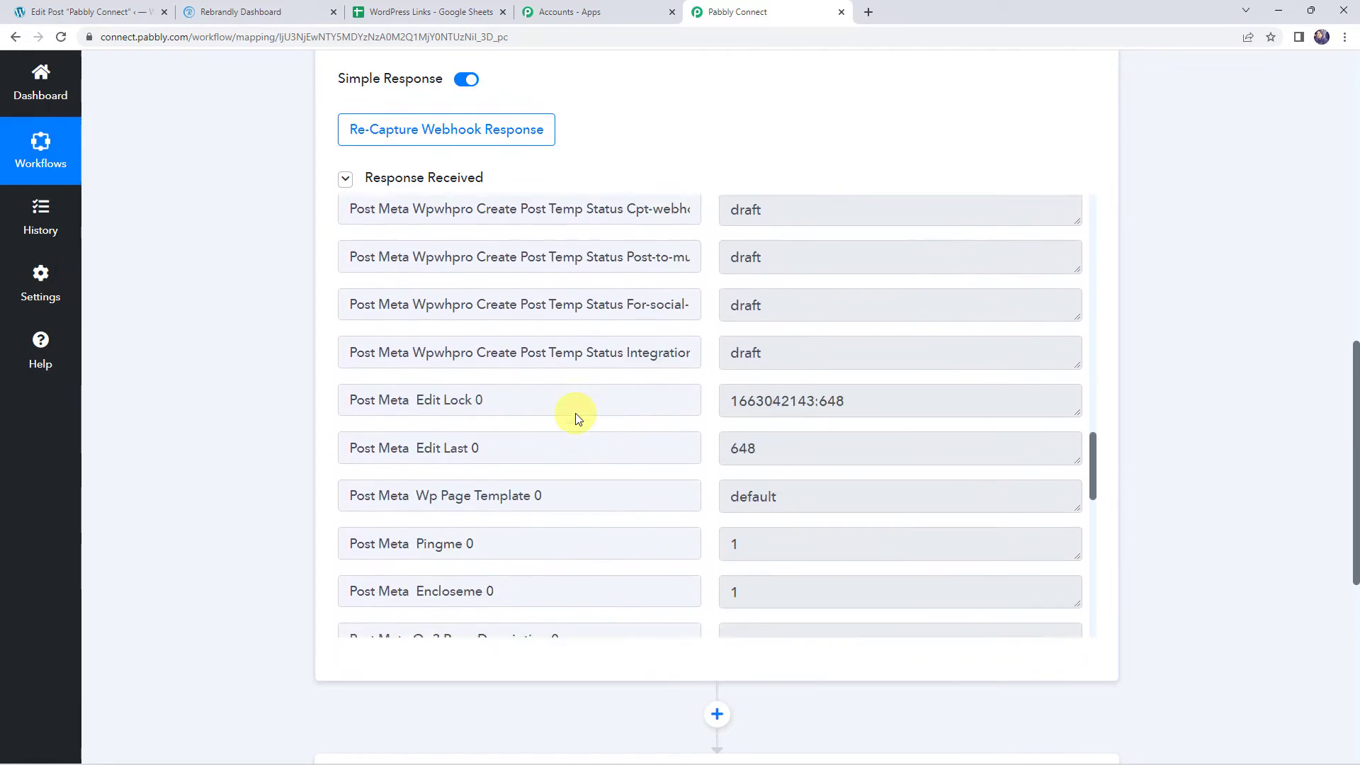
{"action": "scroll", "coordinate": [575, 414], "scroll_direction": "down", "scroll_amount": 8}
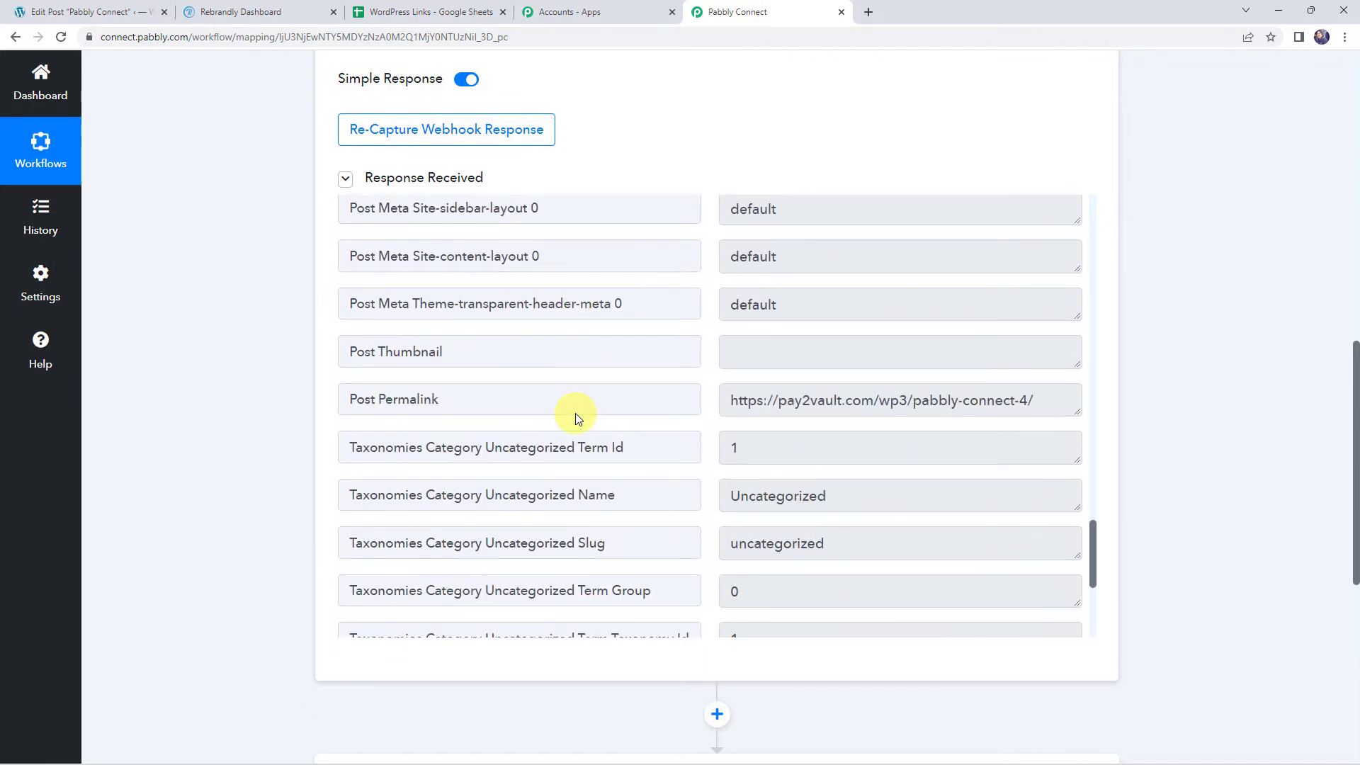
{"action": "left_click", "coordinate": [376, 401]}
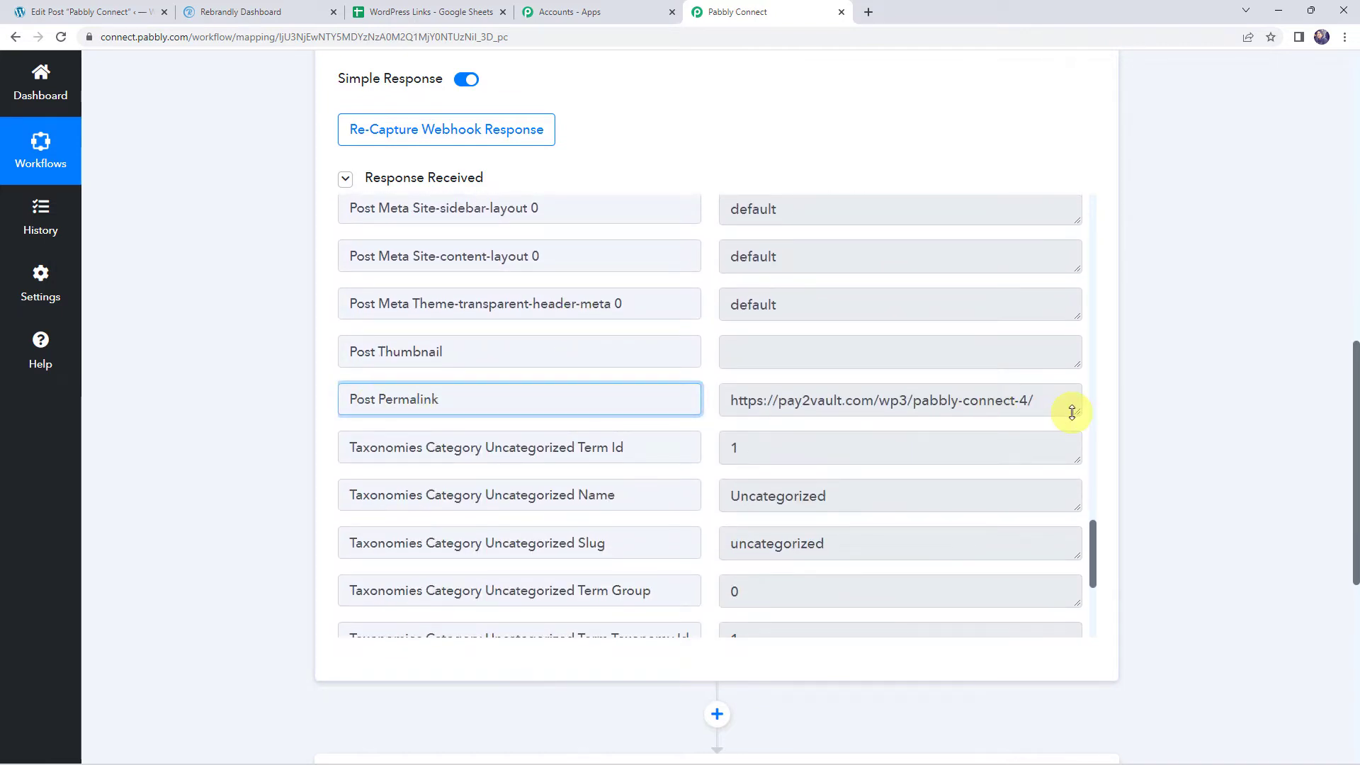
{"action": "left_click_drag", "start_coordinate": [1073, 413], "coordinate": [1074, 431]}
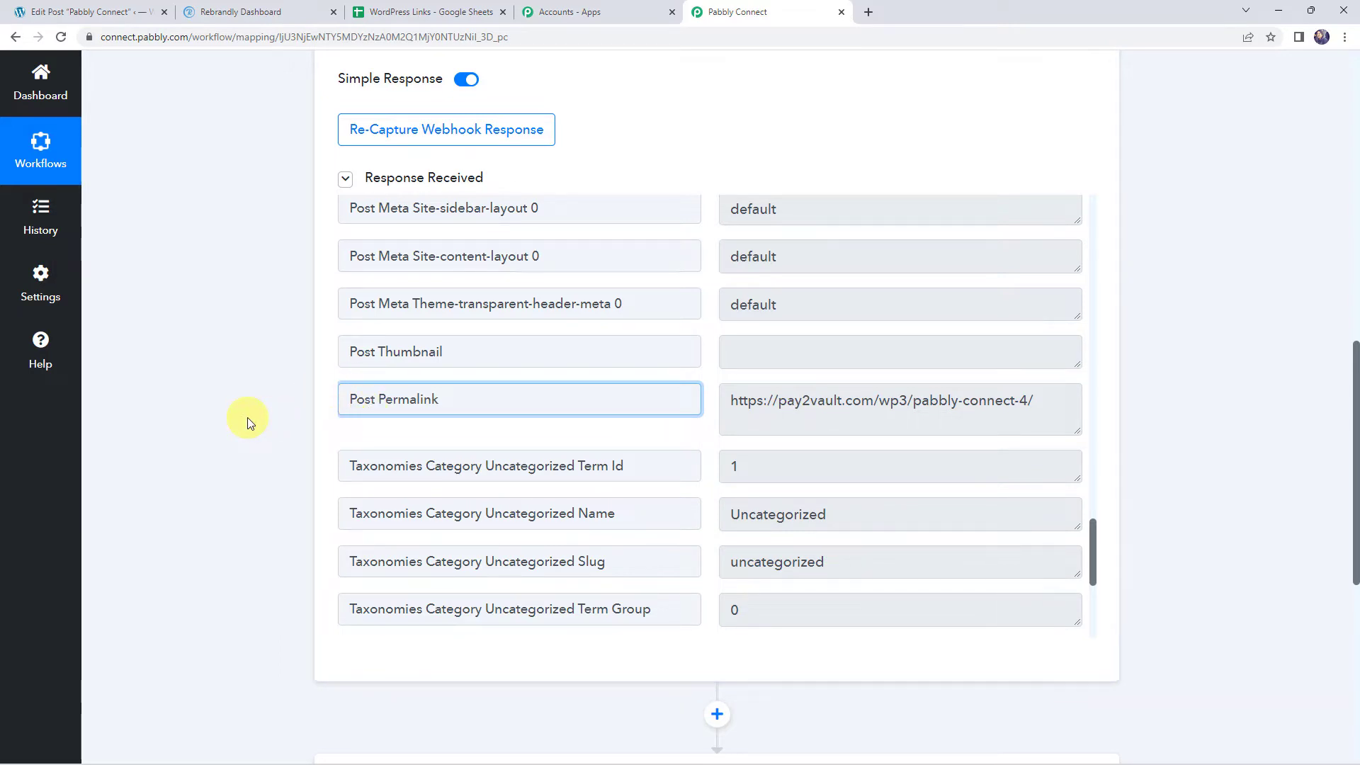
Step: Set the workflow's second step to the Rebrandly app with the Create Branded Link action event
{"action": "scroll", "coordinate": [247, 418], "scroll_direction": "down", "scroll_amount": 5}
{"action": "left_click", "coordinate": [645, 459]}
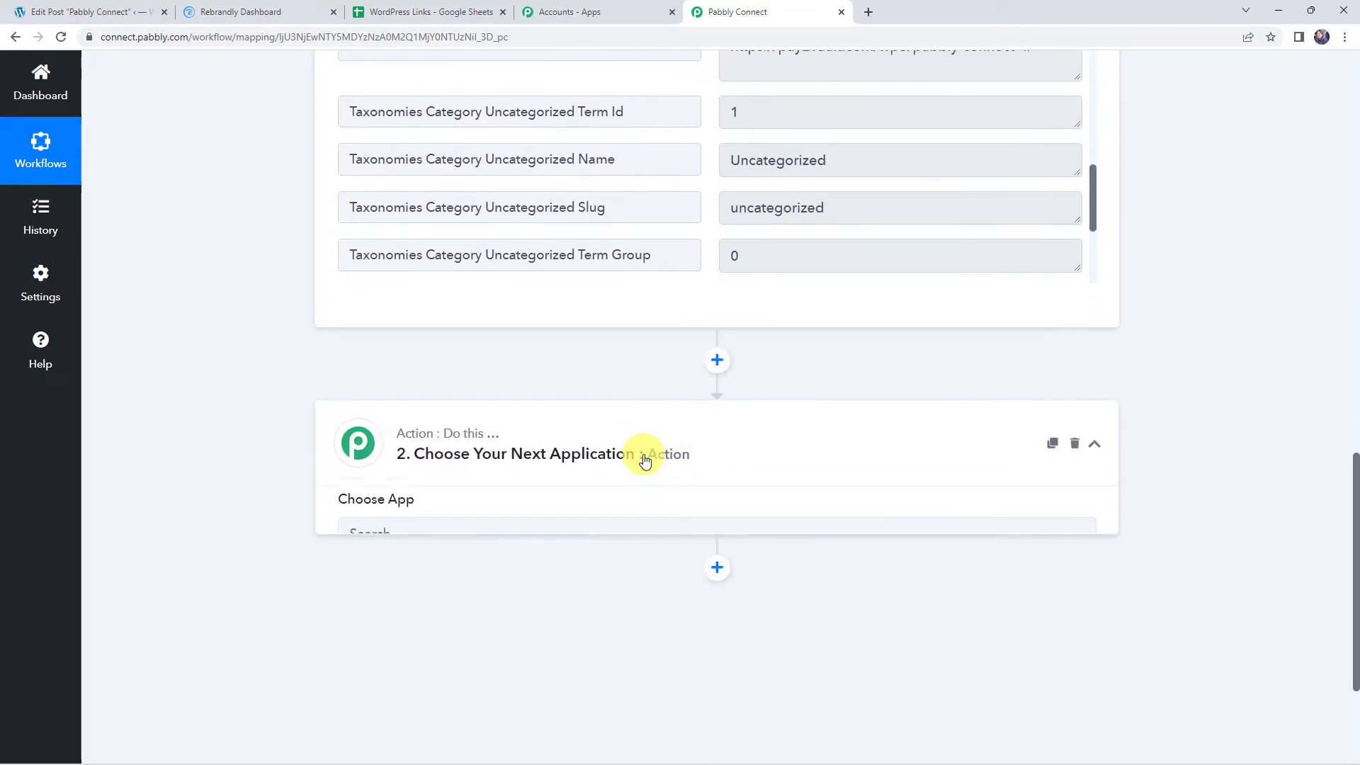
{"action": "scroll", "coordinate": [516, 415], "scroll_direction": "down", "scroll_amount": 2}
{"action": "left_click", "coordinate": [519, 418]}
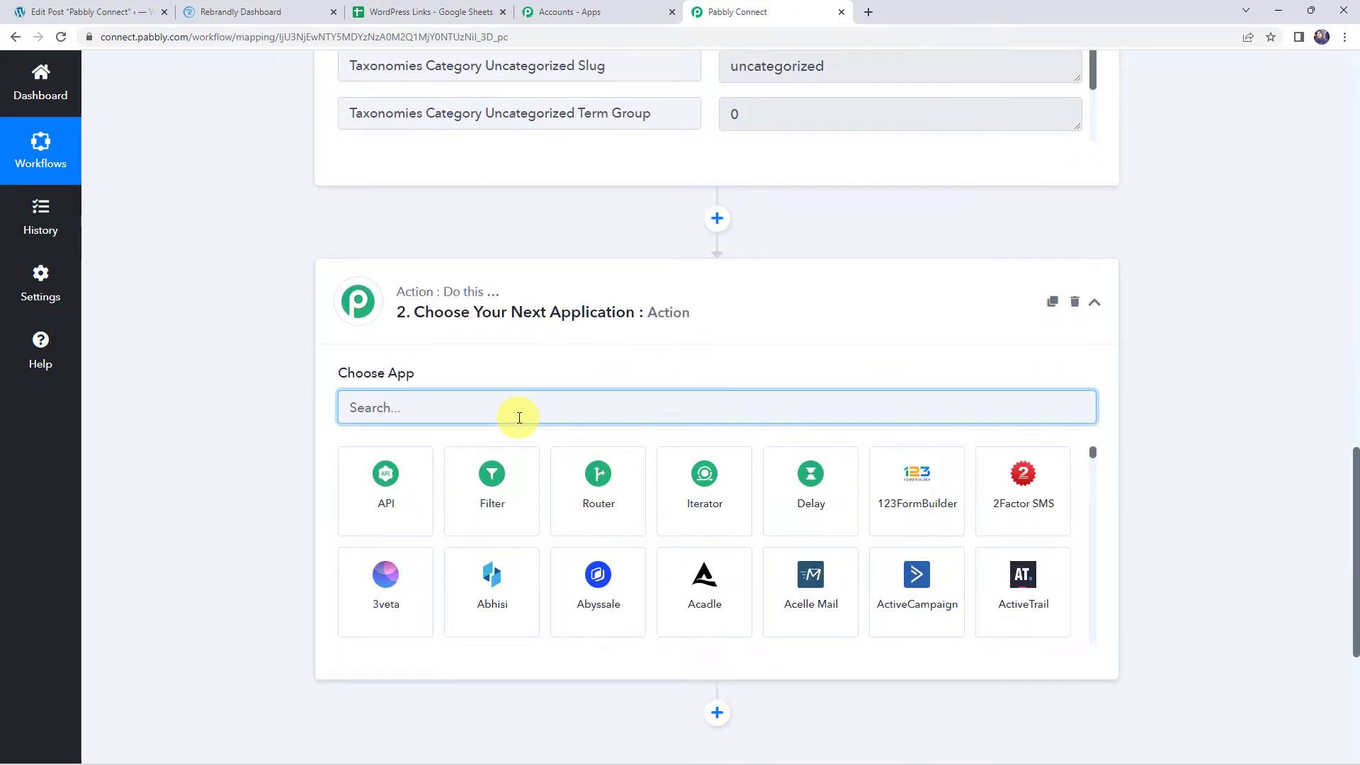
{"action": "type", "text": "rebra"}
{"action": "left_click", "coordinate": [389, 469]}
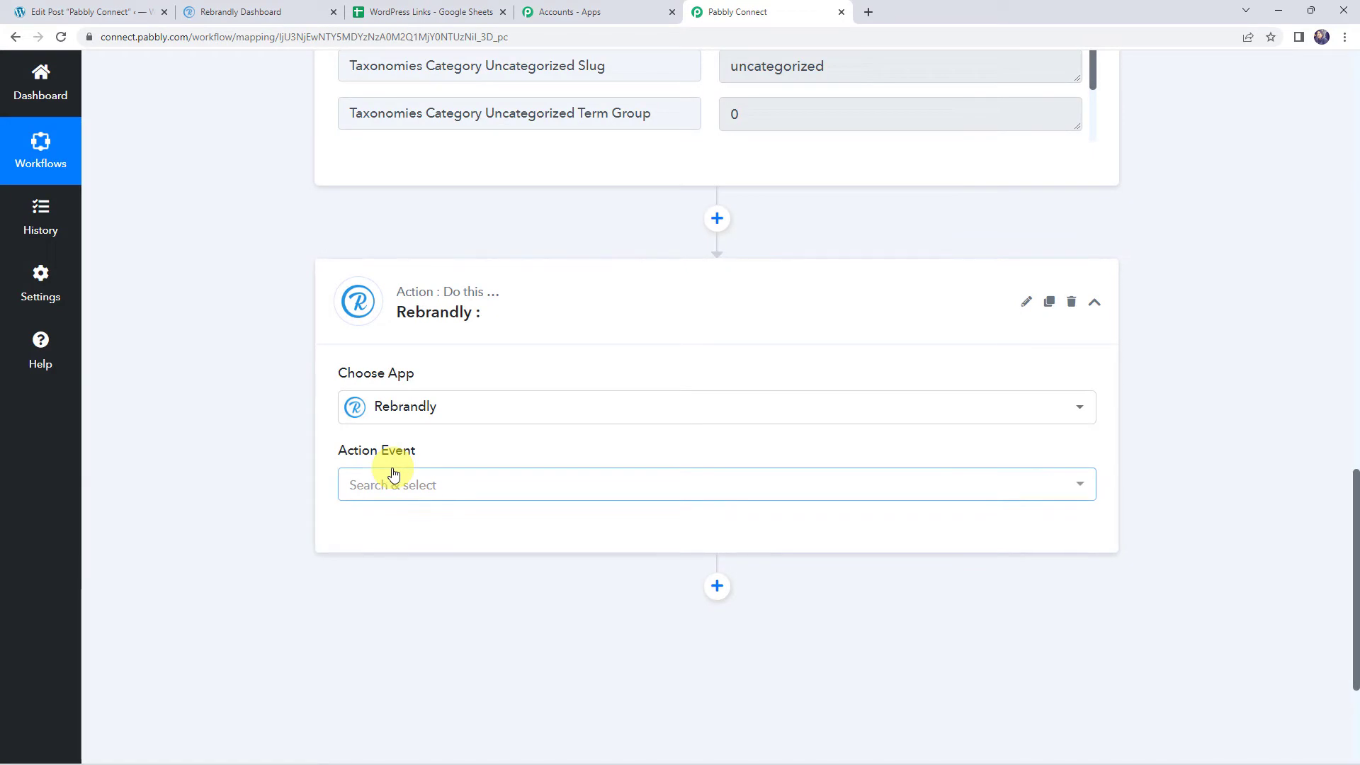
{"action": "left_click", "coordinate": [389, 481]}
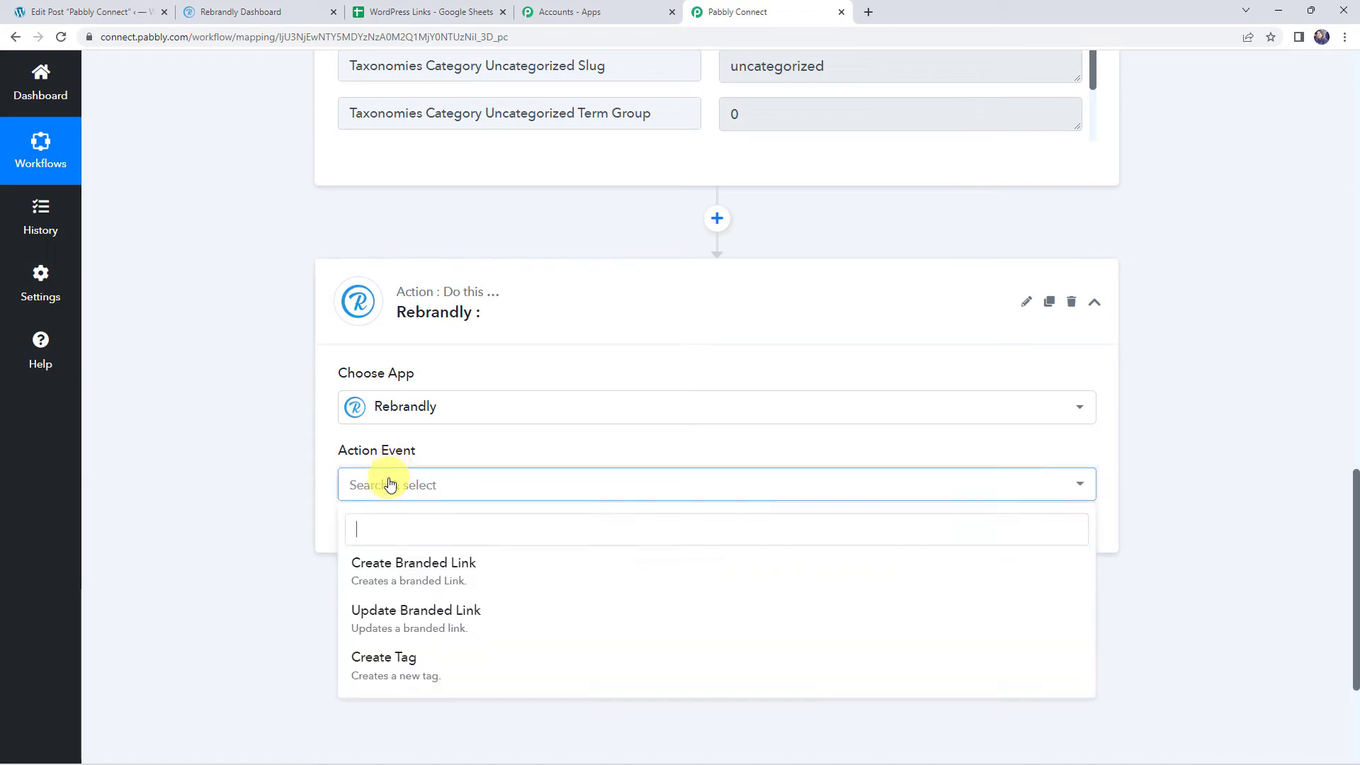
{"action": "left_click", "coordinate": [447, 579]}
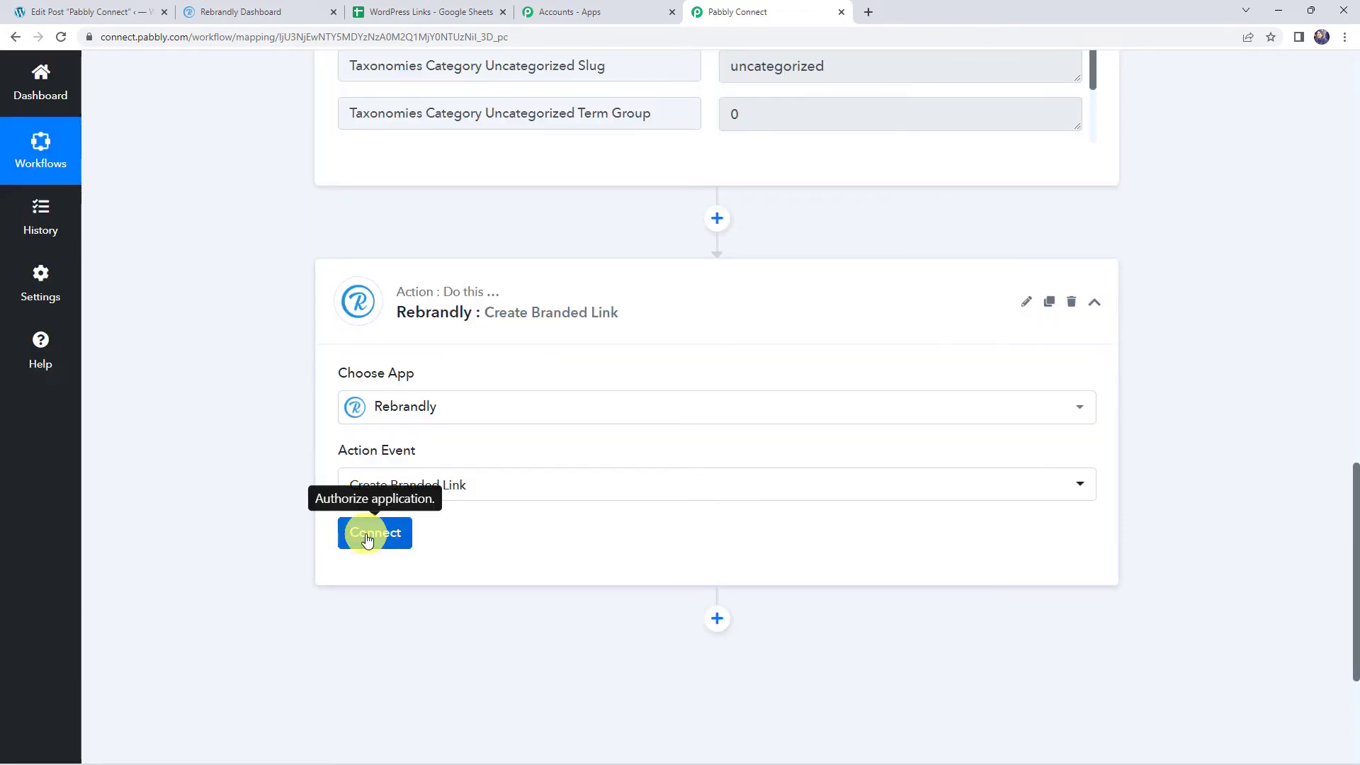
Step: Start adding a new Rebrandly connection, and switch to the Rebrandly dashboard to copy the existing API key from the account's API settings
{"action": "left_click", "coordinate": [367, 538]}
{"action": "left_click", "coordinate": [729, 235]}
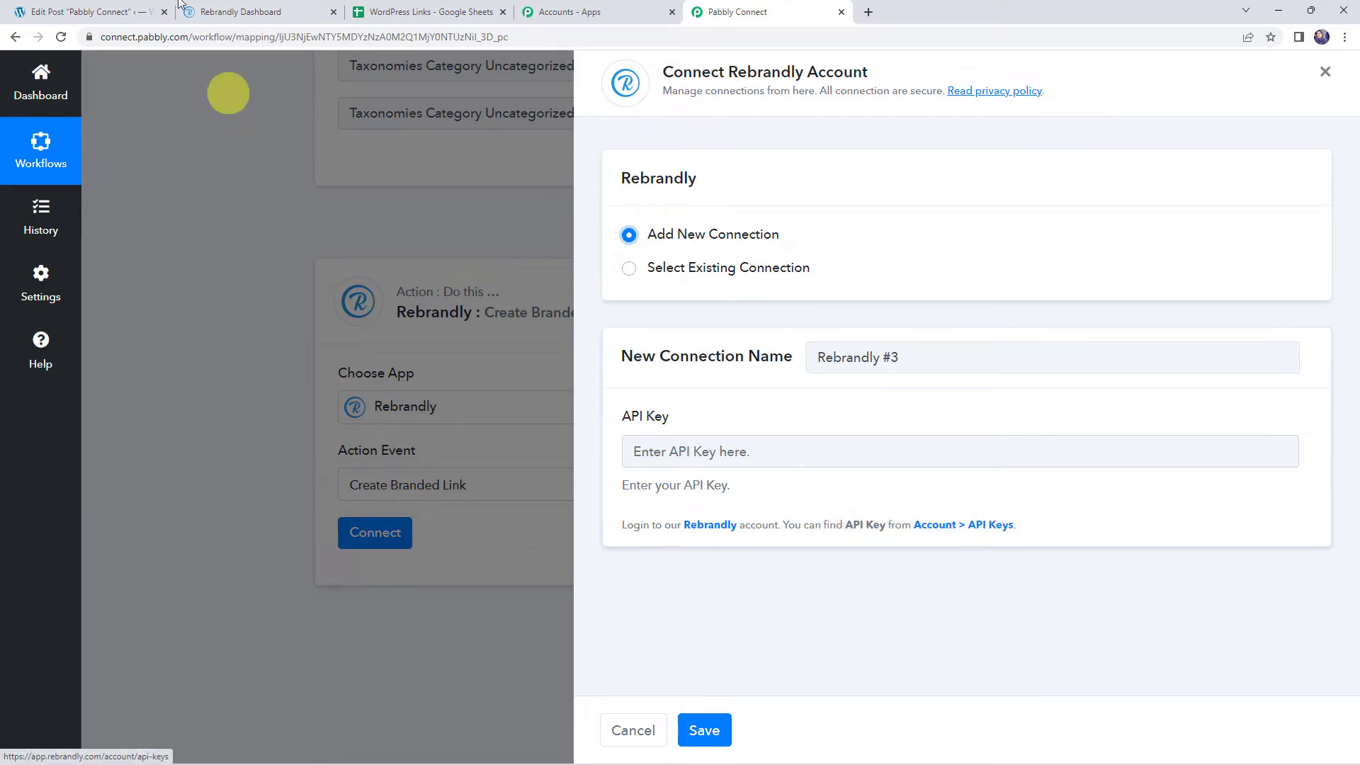
{"action": "left_click", "coordinate": [224, 9]}
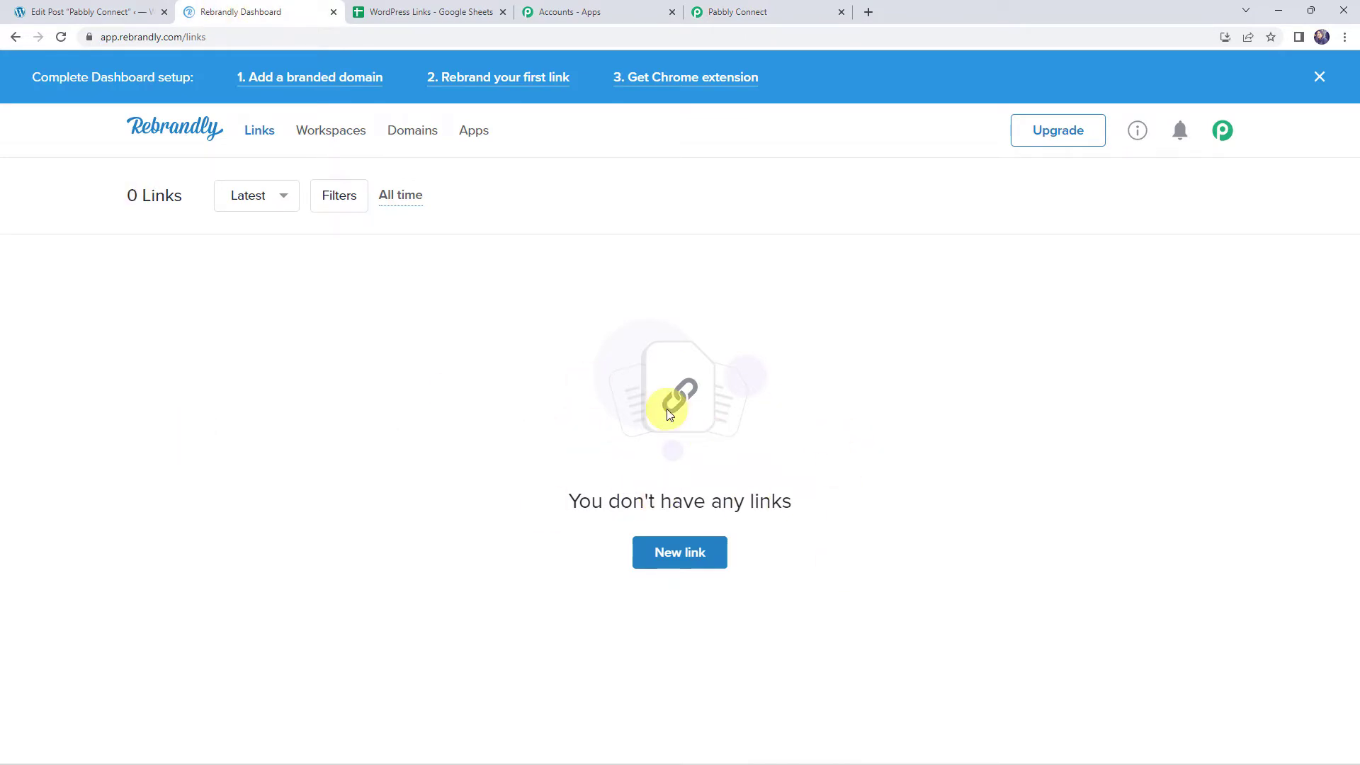
{"action": "left_click", "coordinate": [1217, 136]}
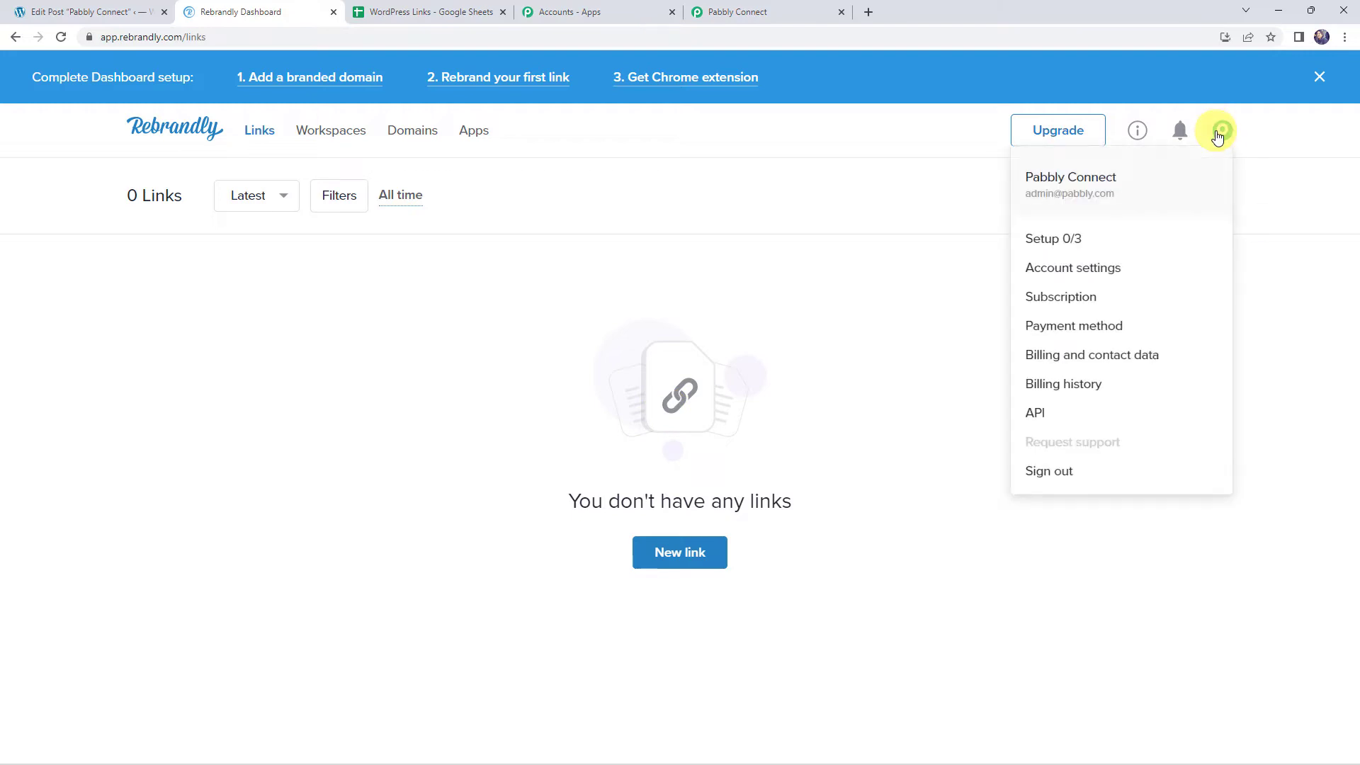
{"action": "left_click", "coordinate": [1041, 414]}
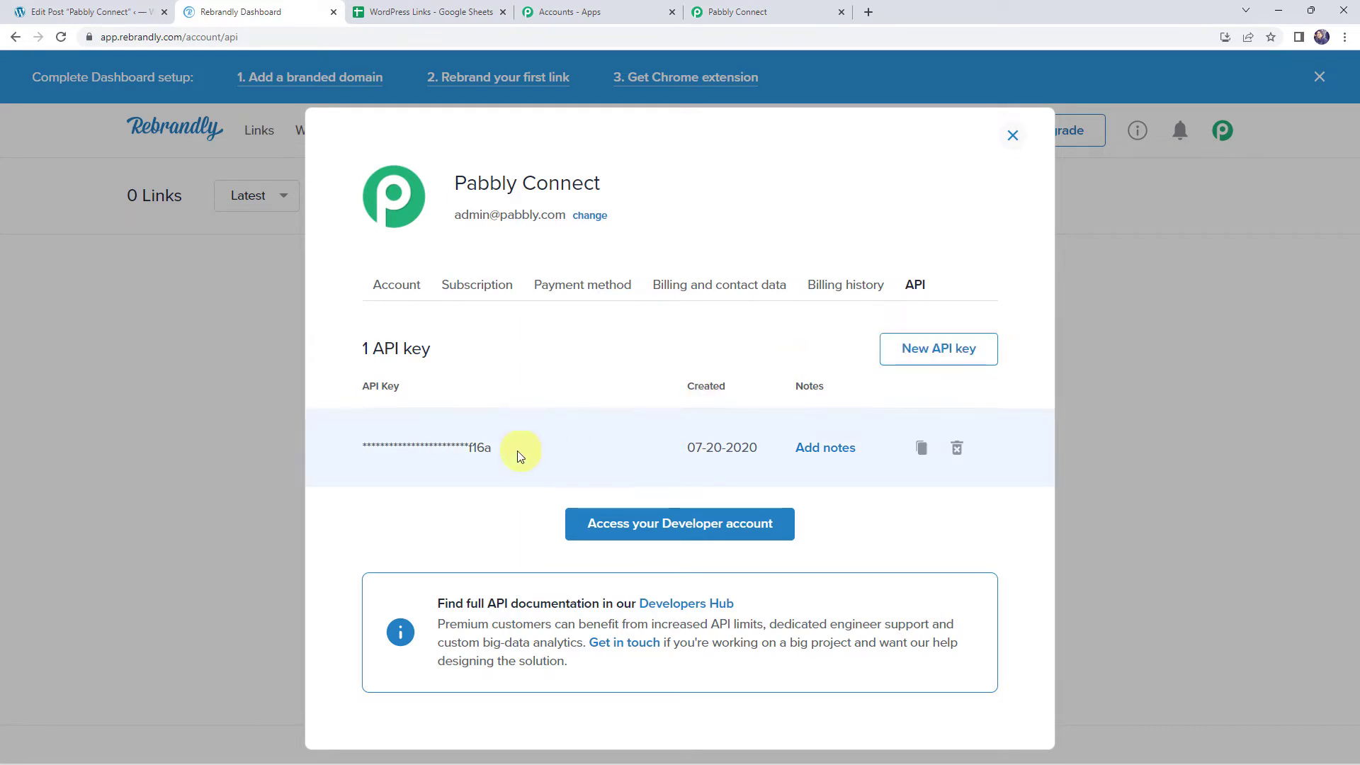
{"action": "left_click", "coordinate": [921, 449]}
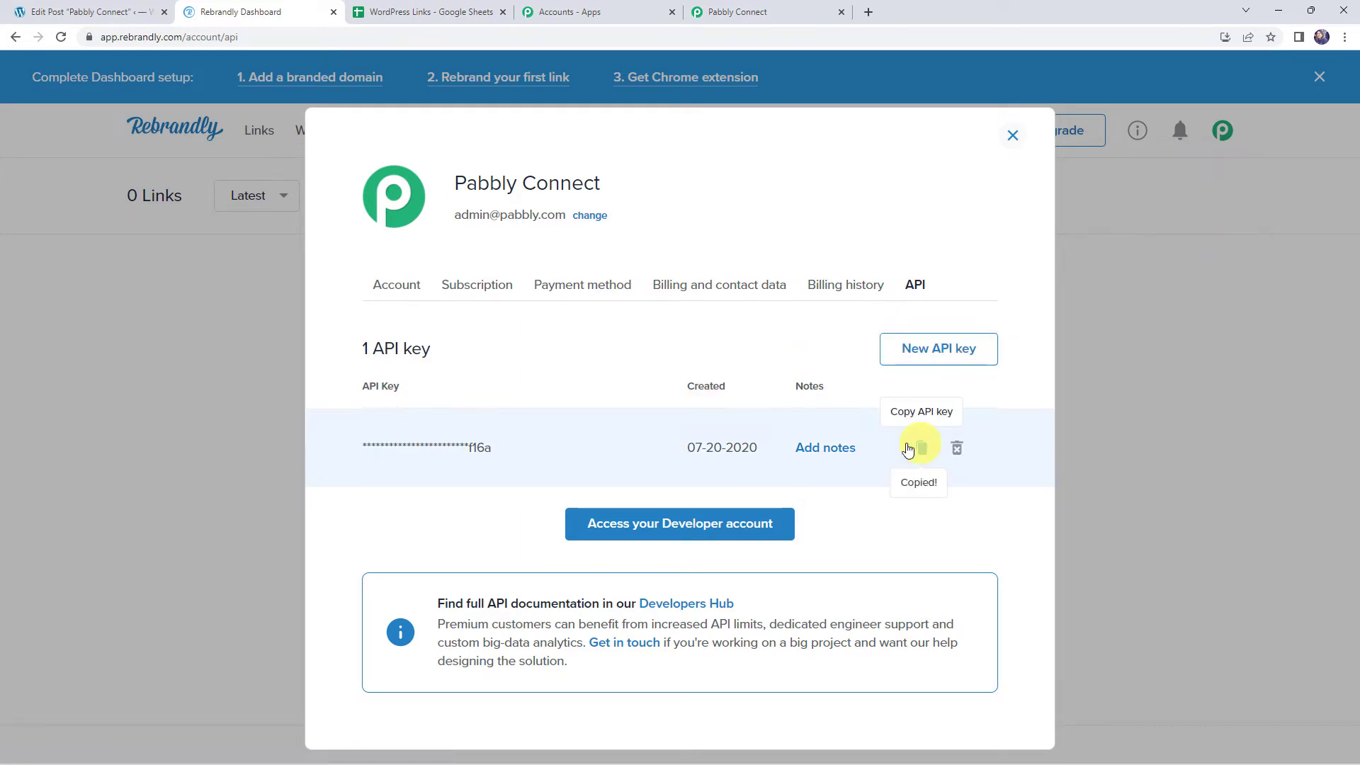
Step: Switch back to the Pabbly Connect workflow, paste the API key into the new Rebrandly connection and save it
{"action": "left_click", "coordinate": [747, 14]}
{"action": "right_click", "coordinate": [653, 451]}
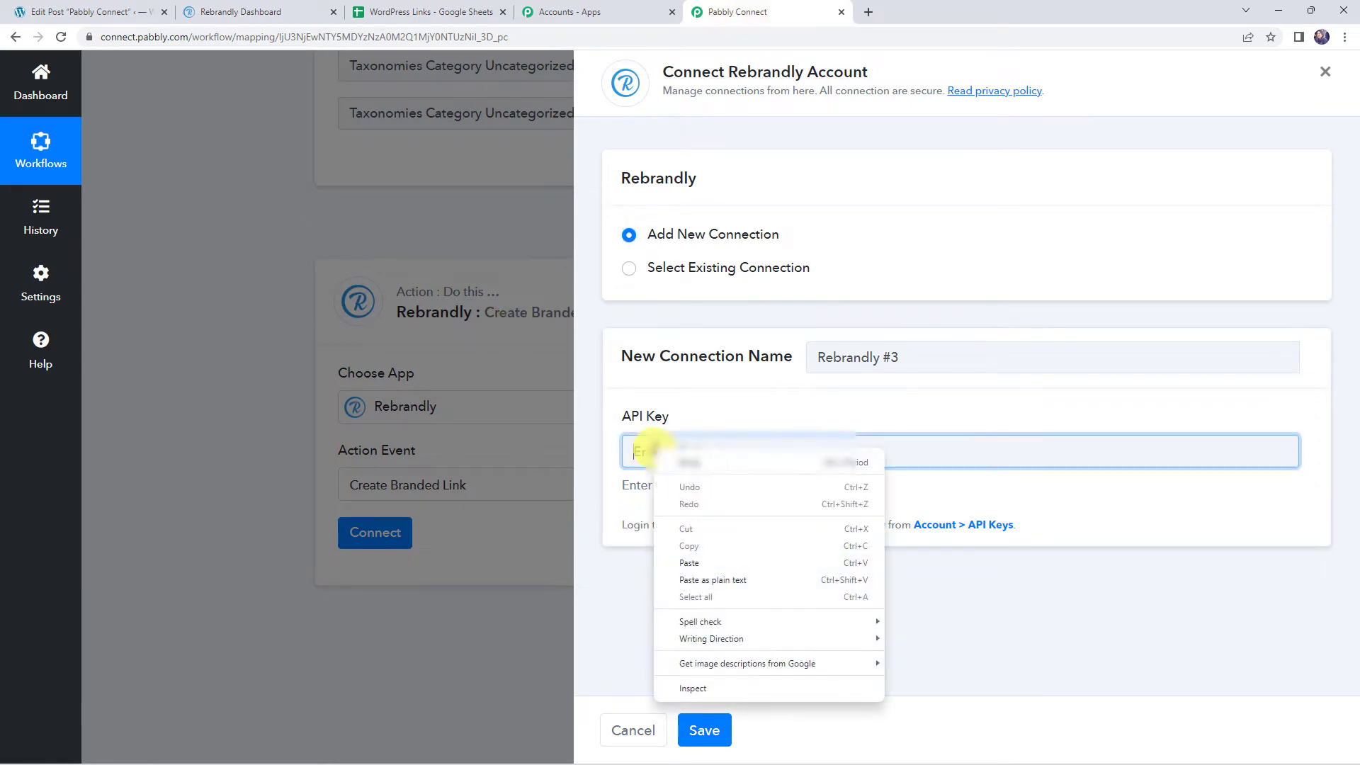
{"action": "left_click", "coordinate": [694, 563]}
{"action": "left_click", "coordinate": [705, 731]}
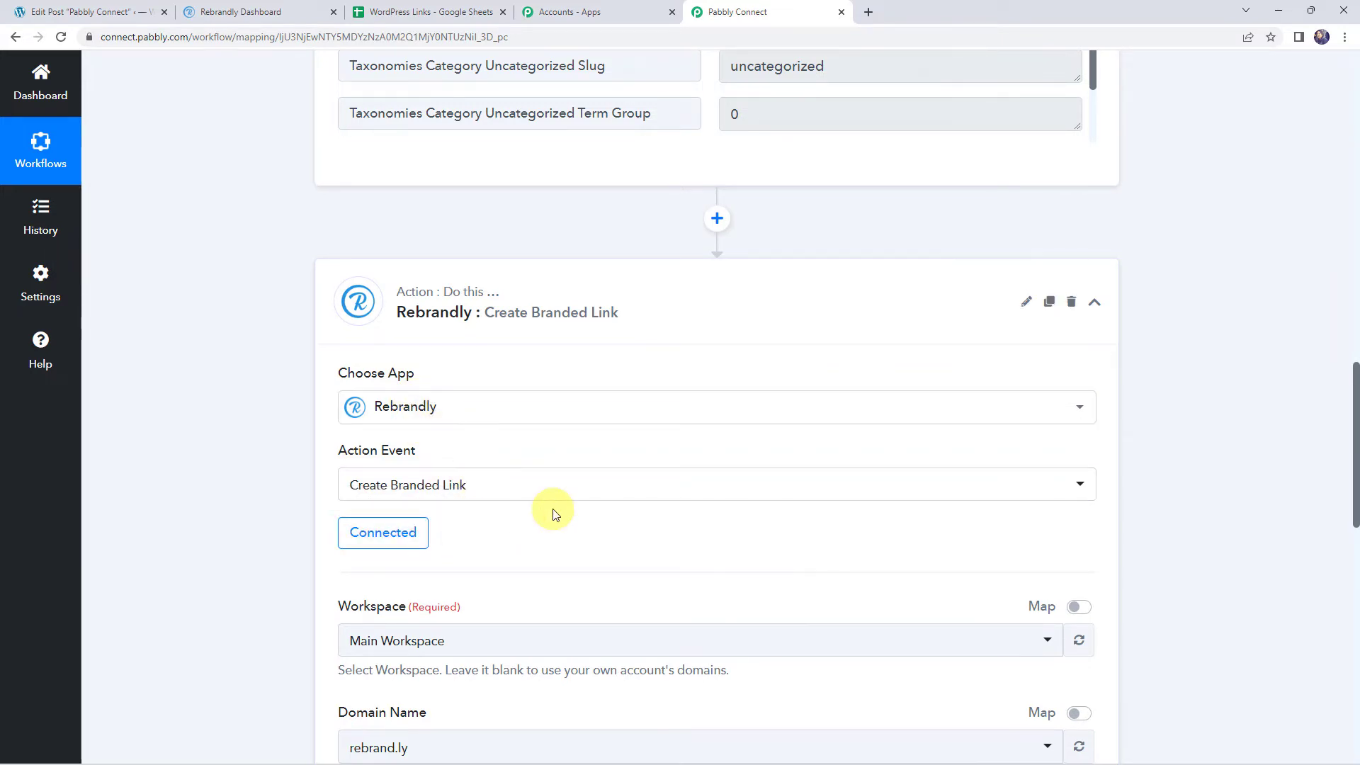
Step: Review the Rebrandly action's Workspace and Domain Name options, and examine the post title and content in the WordPress webhook response
{"action": "scroll", "coordinate": [234, 490], "scroll_direction": "down", "scroll_amount": 5}
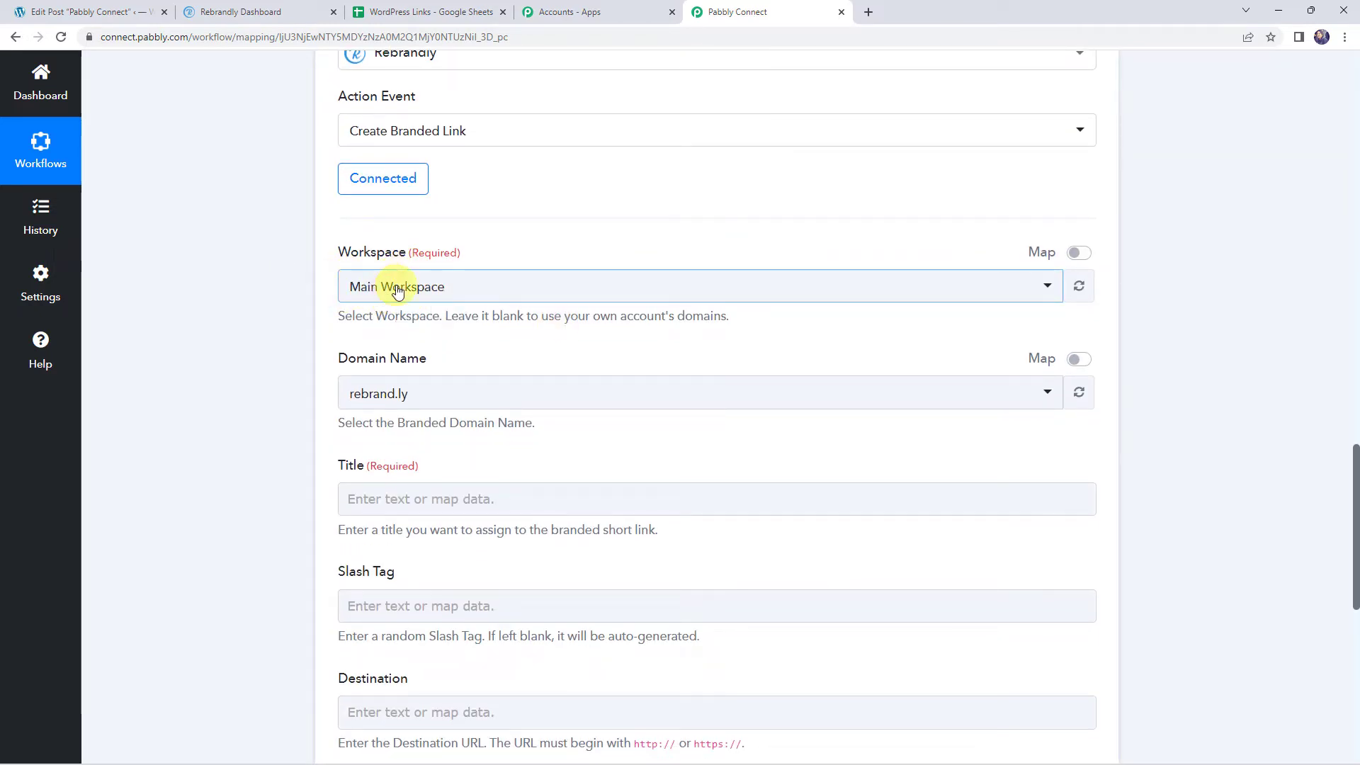
{"action": "left_click", "coordinate": [403, 394]}
{"action": "left_click", "coordinate": [405, 395]}
{"action": "scroll", "coordinate": [382, 393], "scroll_direction": "down", "scroll_amount": 2}
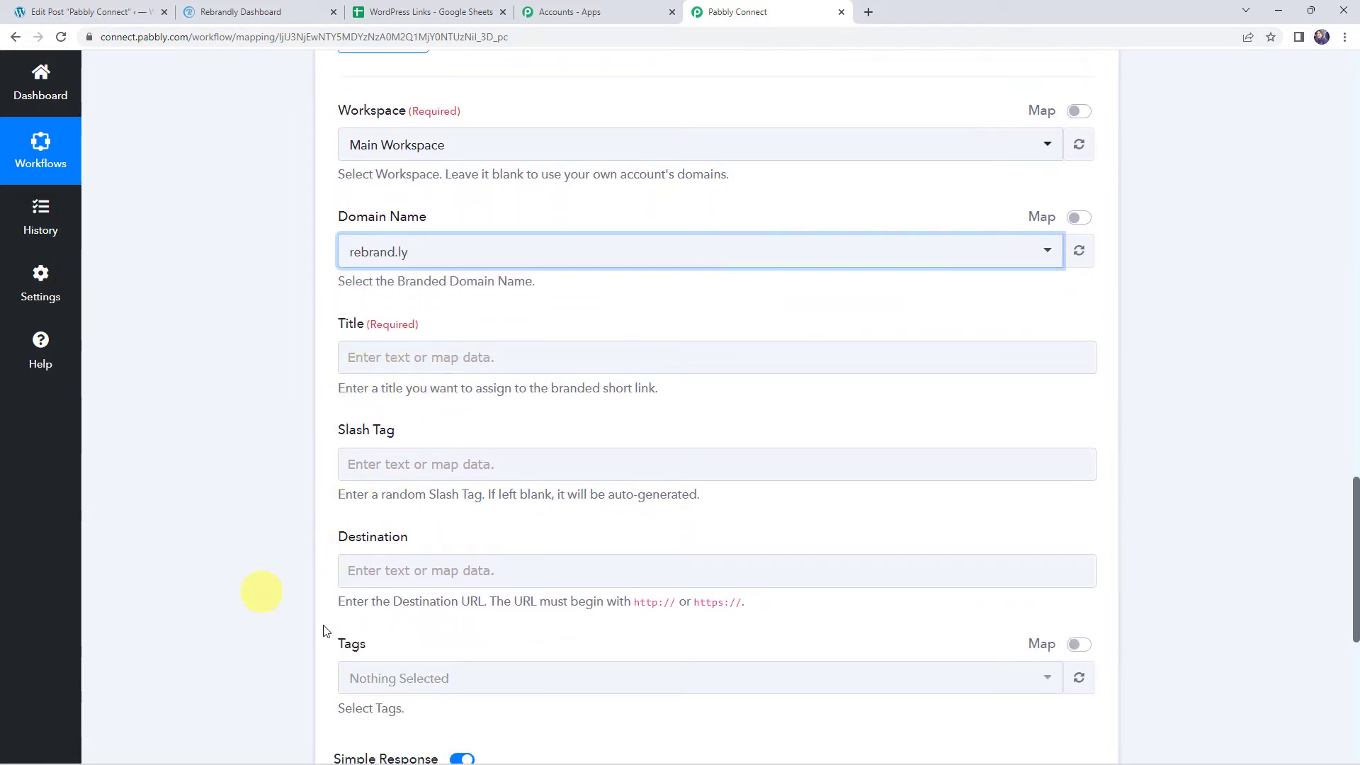
{"action": "scroll", "coordinate": [265, 587], "scroll_direction": "up", "scroll_amount": 10}
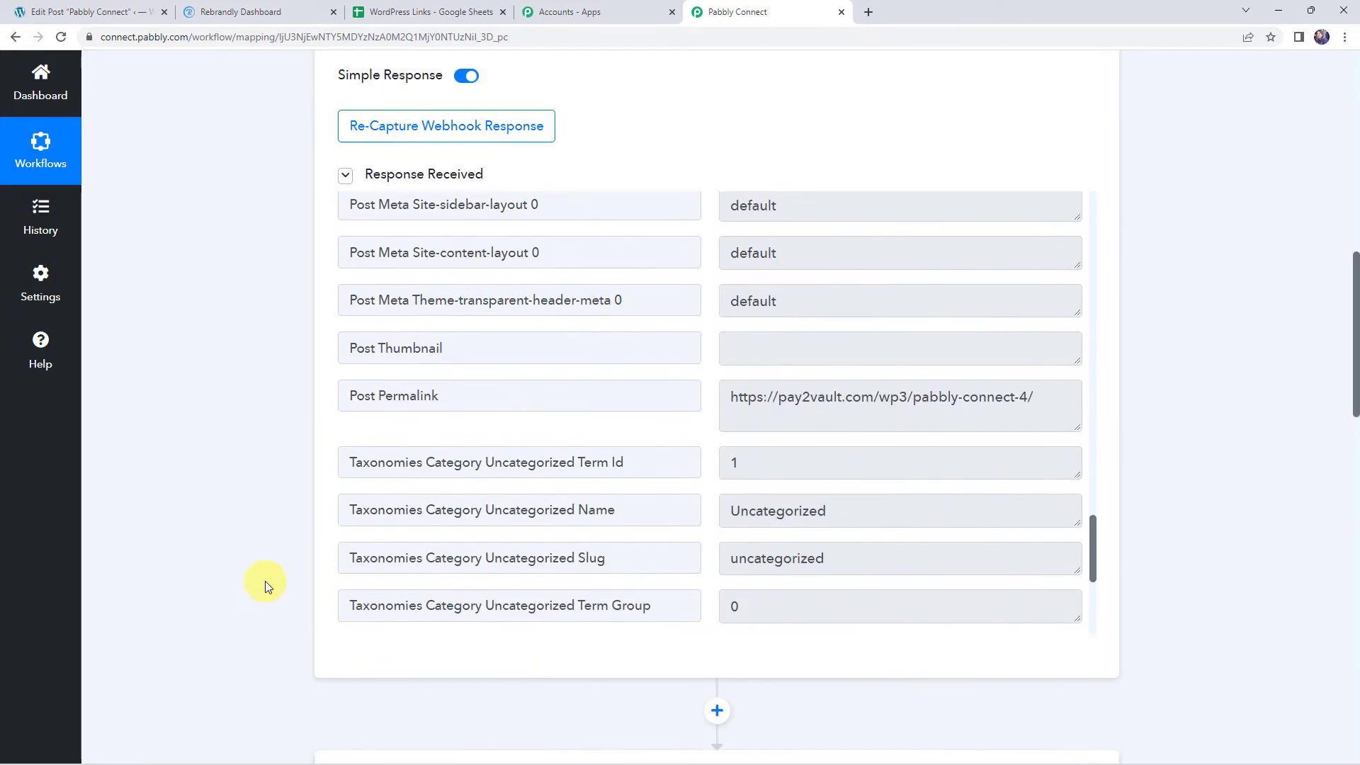
{"action": "scroll", "coordinate": [747, 405], "scroll_direction": "up", "scroll_amount": 15}
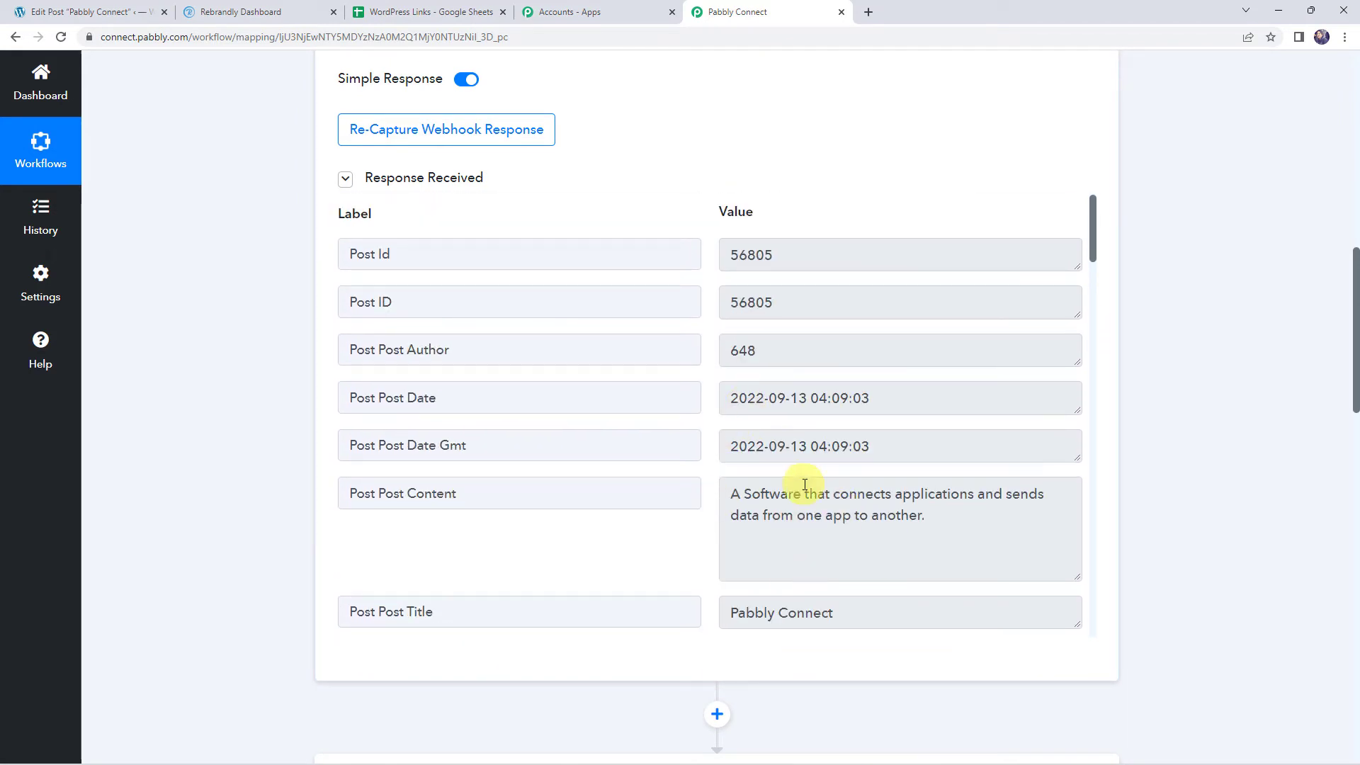
{"action": "scroll", "coordinate": [811, 460], "scroll_direction": "down", "scroll_amount": 2}
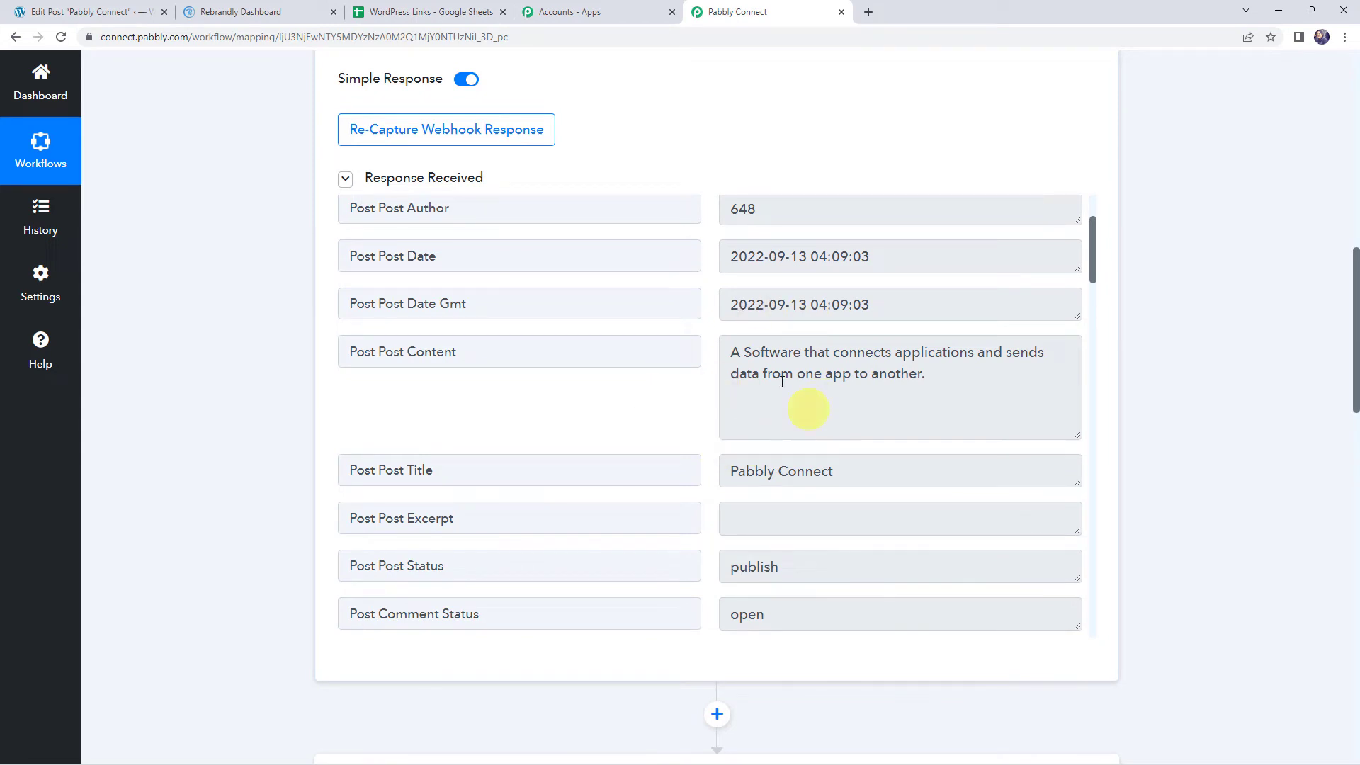
{"action": "scroll", "coordinate": [171, 380], "scroll_direction": "down", "scroll_amount": 14}
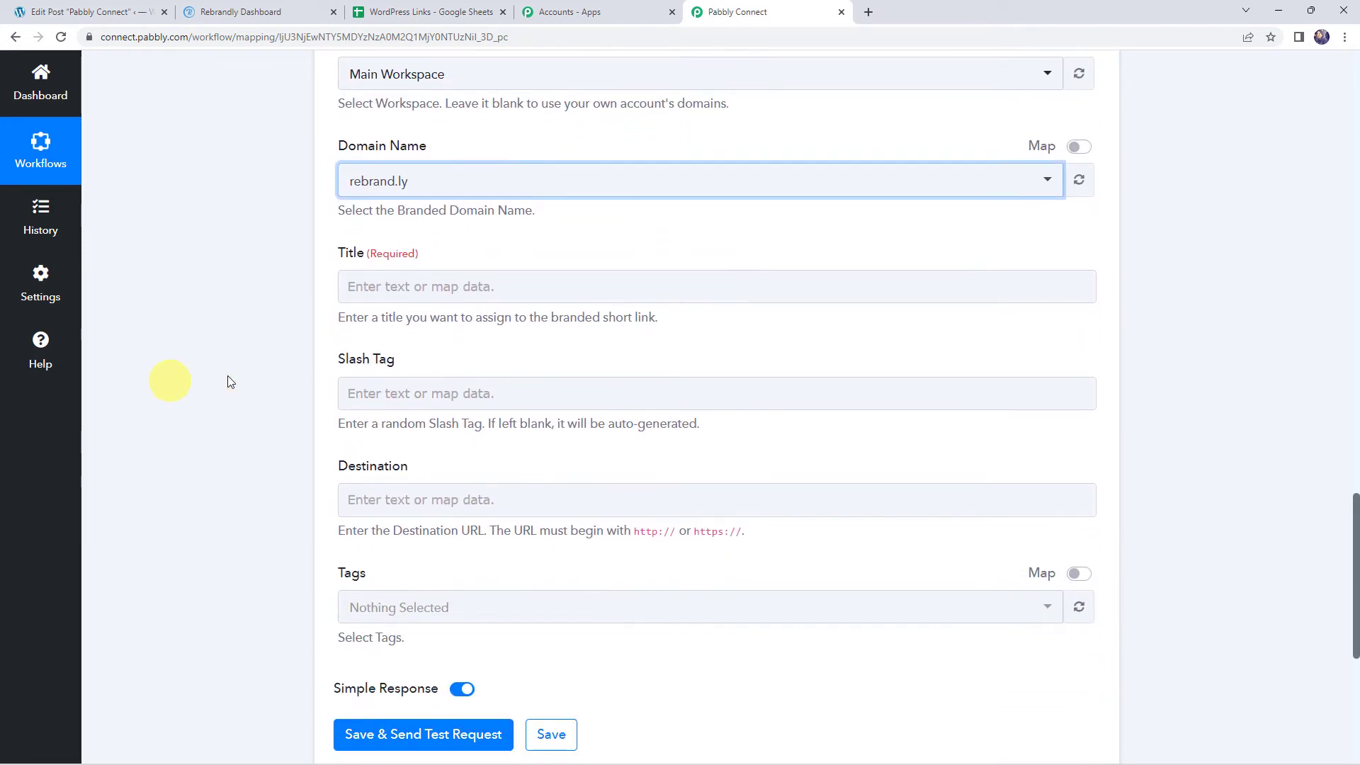
Step: Map the branded link's Title to the WordPress Post Post Title value and leave the Slash Tag blank
{"action": "left_click", "coordinate": [347, 287]}
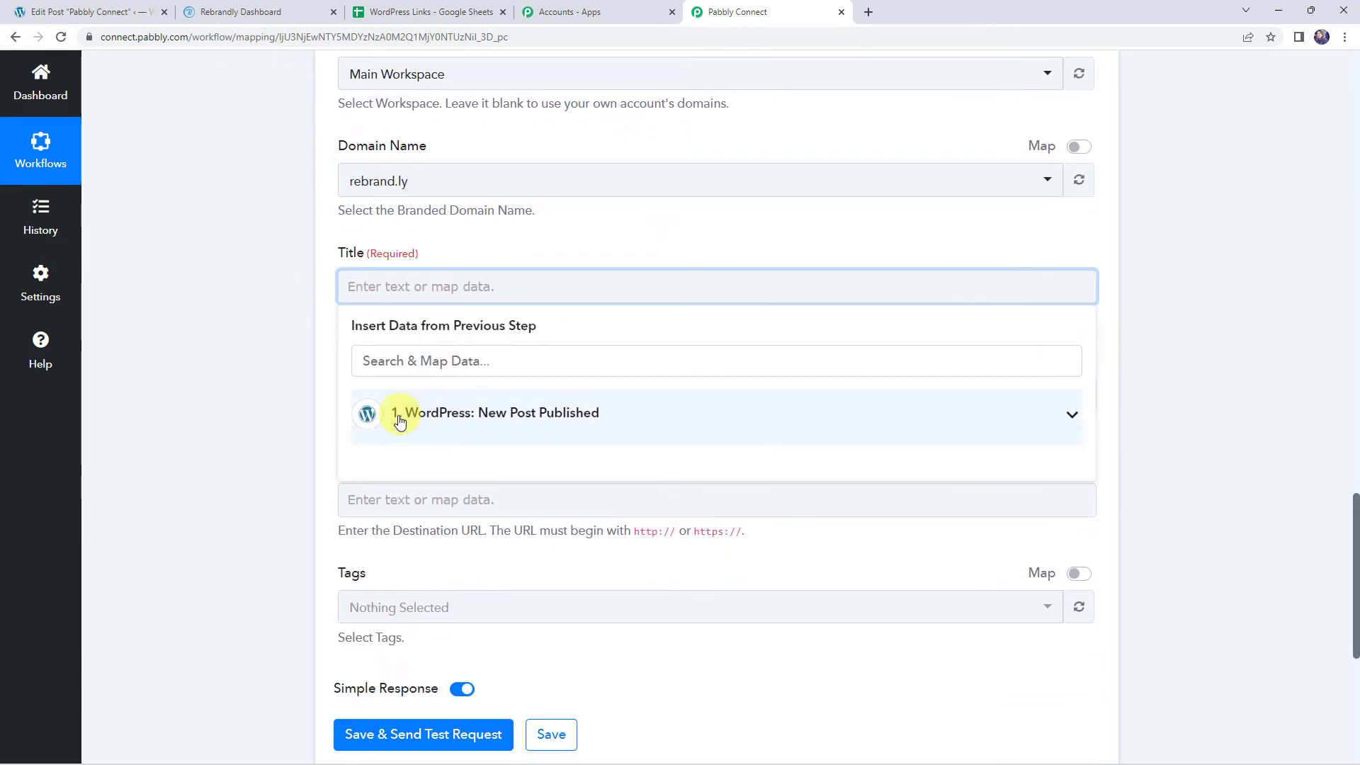
{"action": "left_click", "coordinate": [451, 422]}
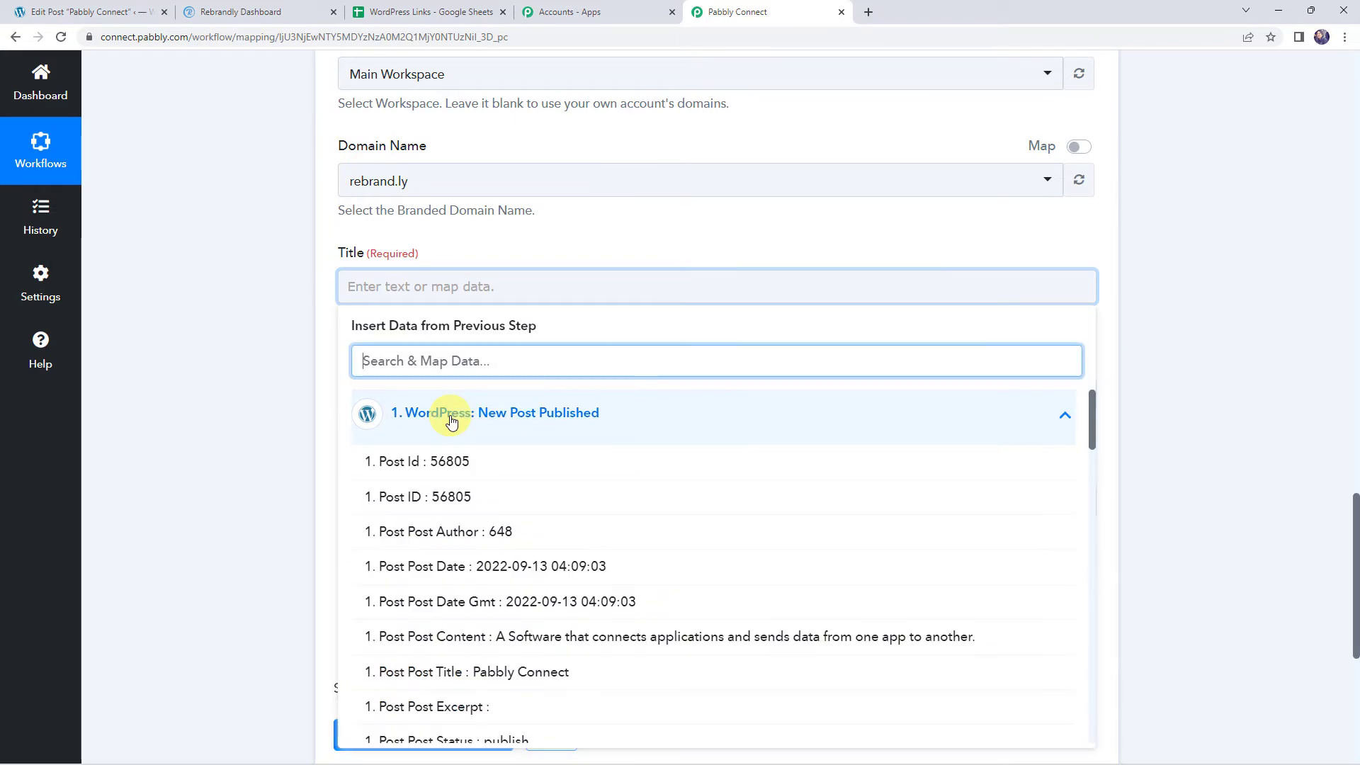
{"action": "type", "text": "pab"}
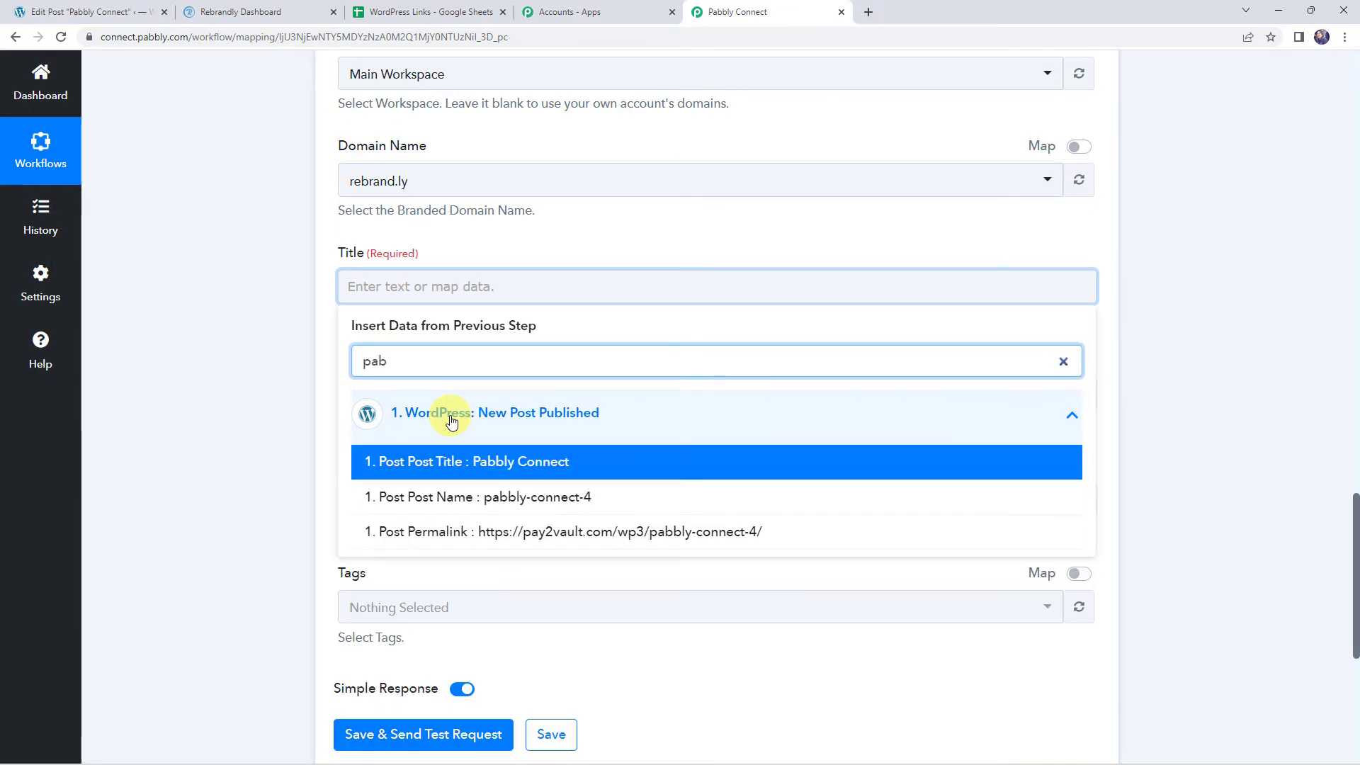
{"action": "left_click", "coordinate": [449, 461]}
{"action": "left_click", "coordinate": [244, 415]}
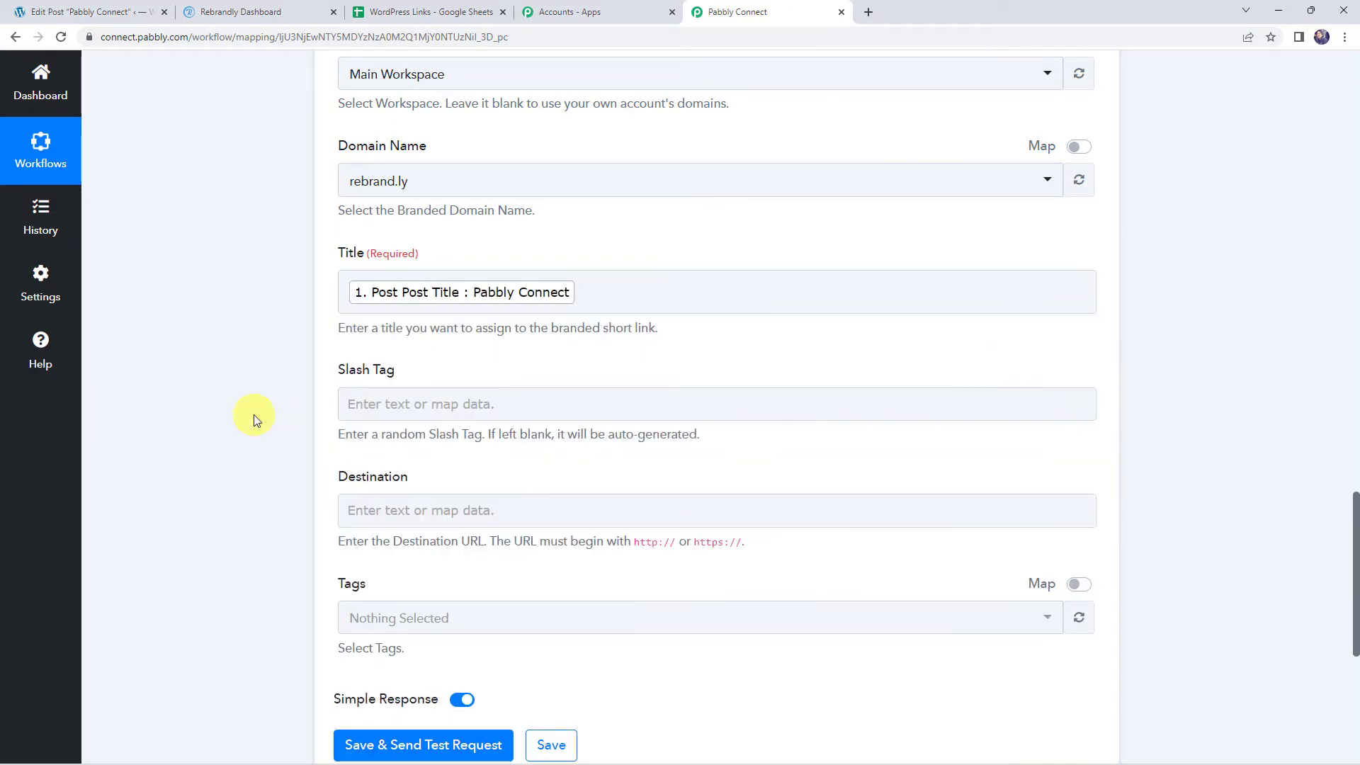
{"action": "scroll", "coordinate": [253, 415], "scroll_direction": "down", "scroll_amount": 1}
{"action": "left_click", "coordinate": [356, 332]}
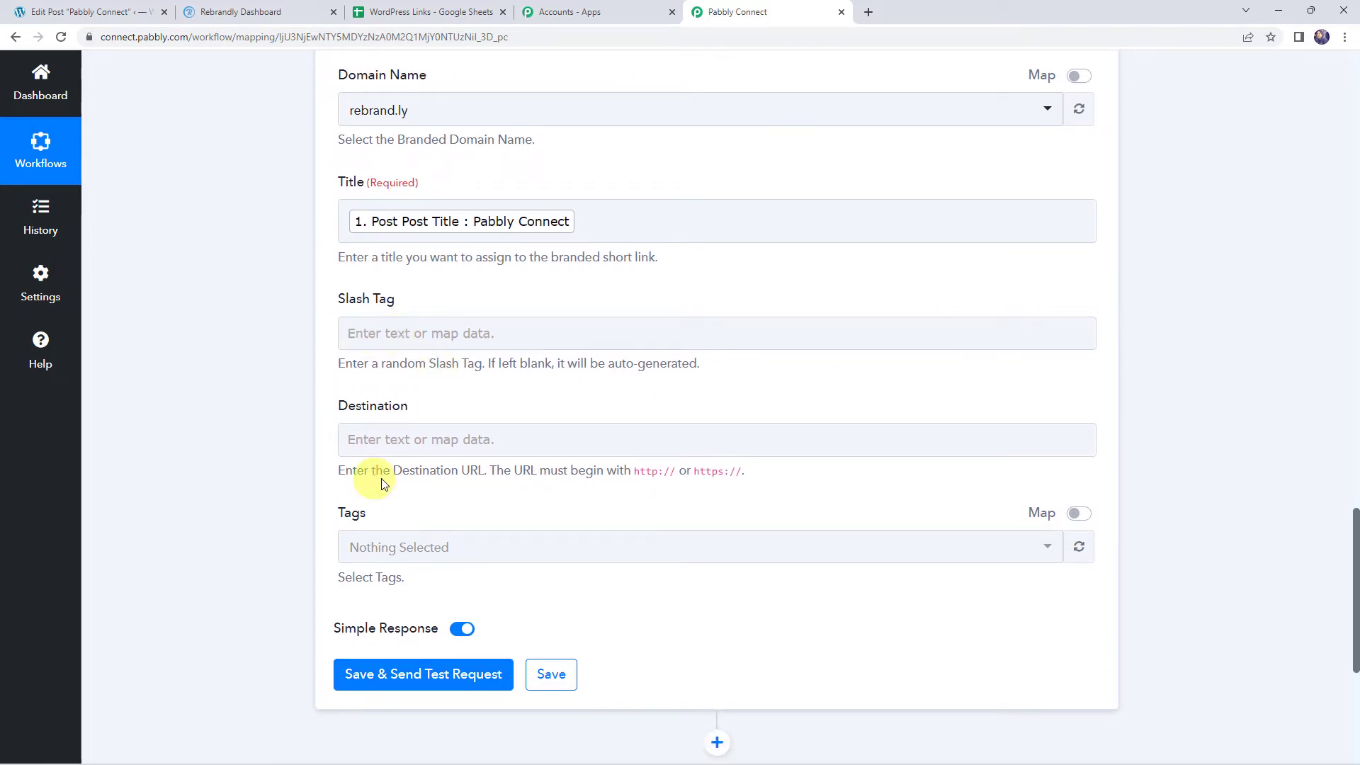
{"action": "left_click", "coordinate": [274, 431]}
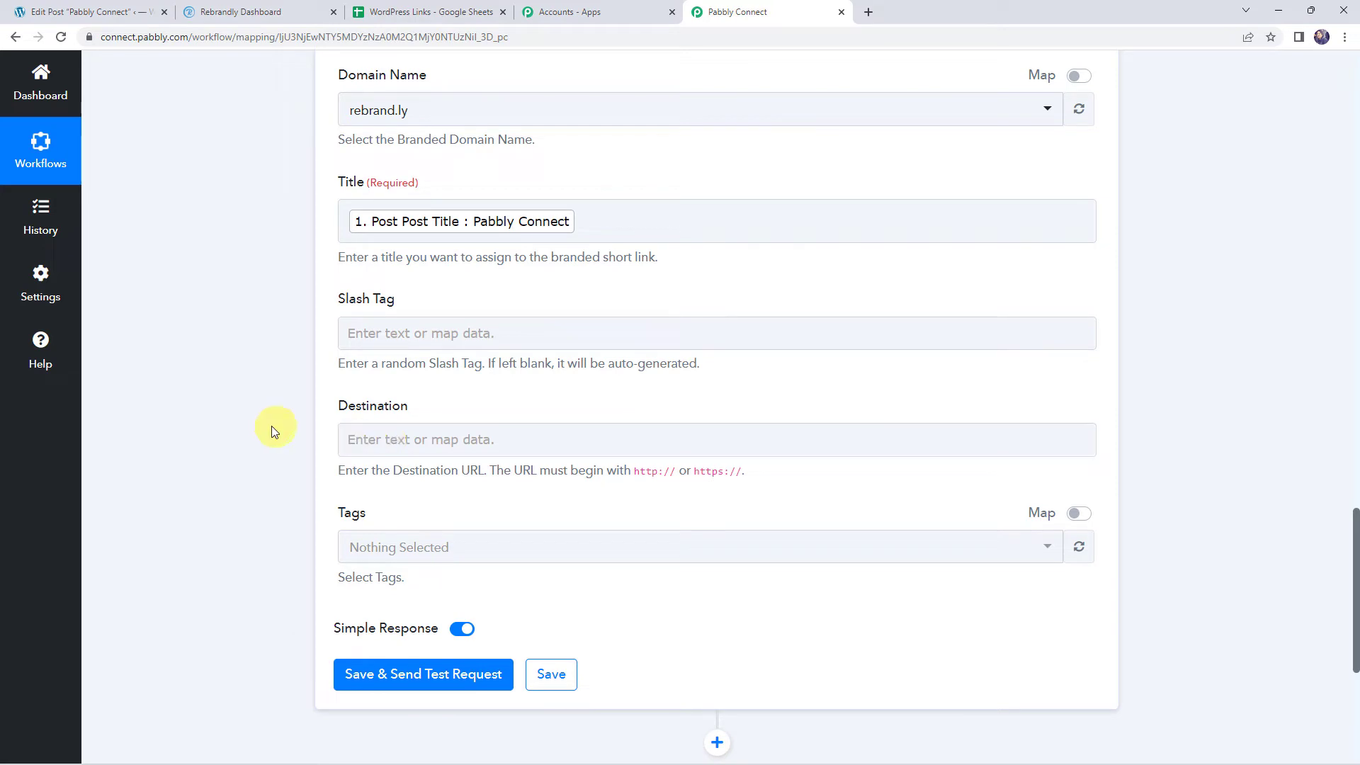
Step: Map the branded link's Destination to the Post Permalink value from the WordPress step
{"action": "left_click", "coordinate": [344, 437]}
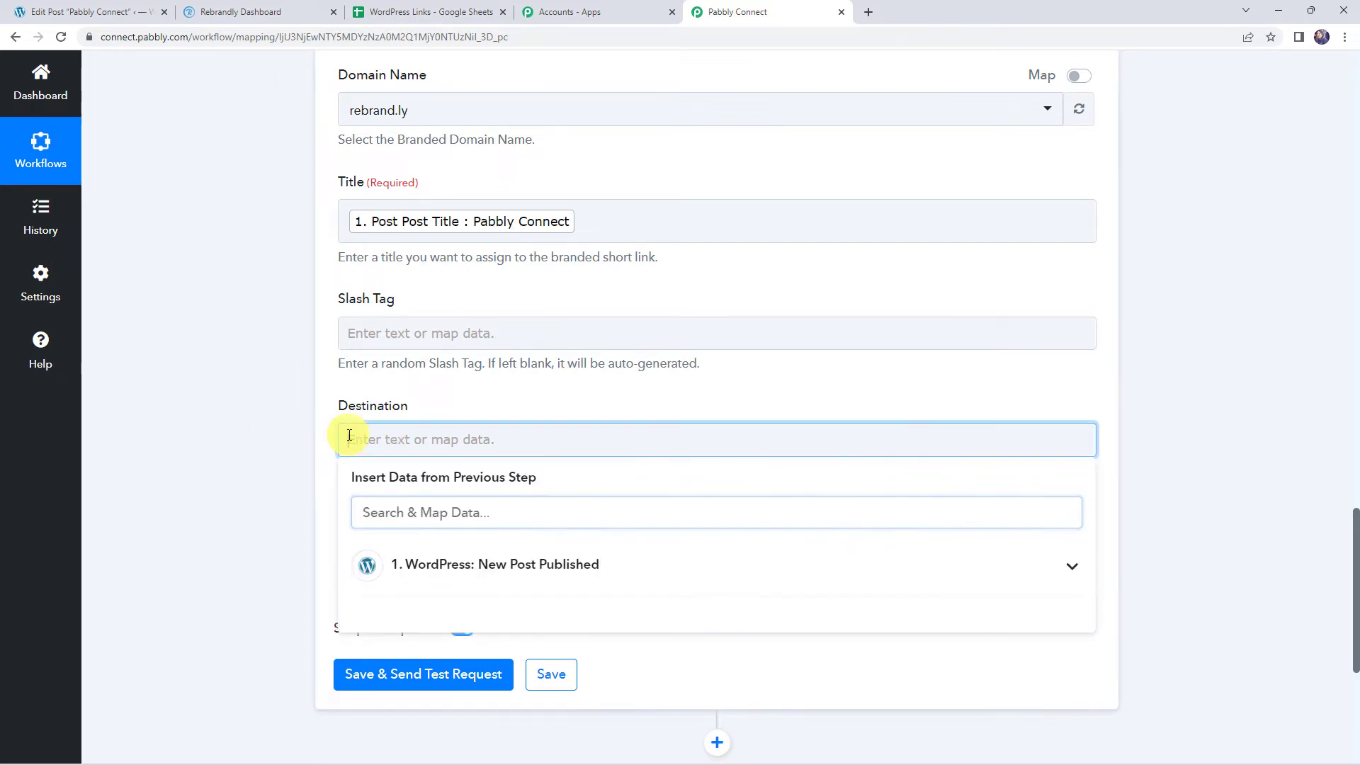
{"action": "left_click", "coordinate": [410, 564]}
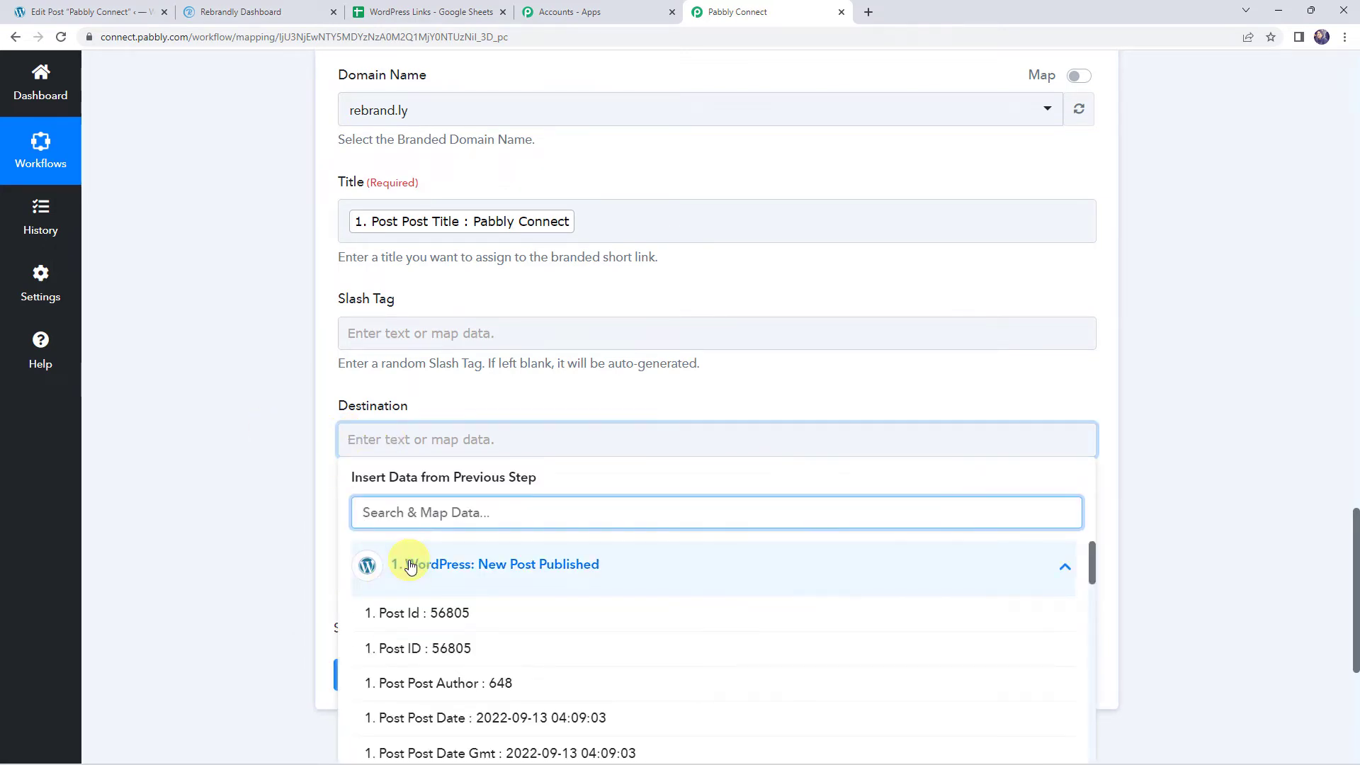
{"action": "type", "text": "url"}
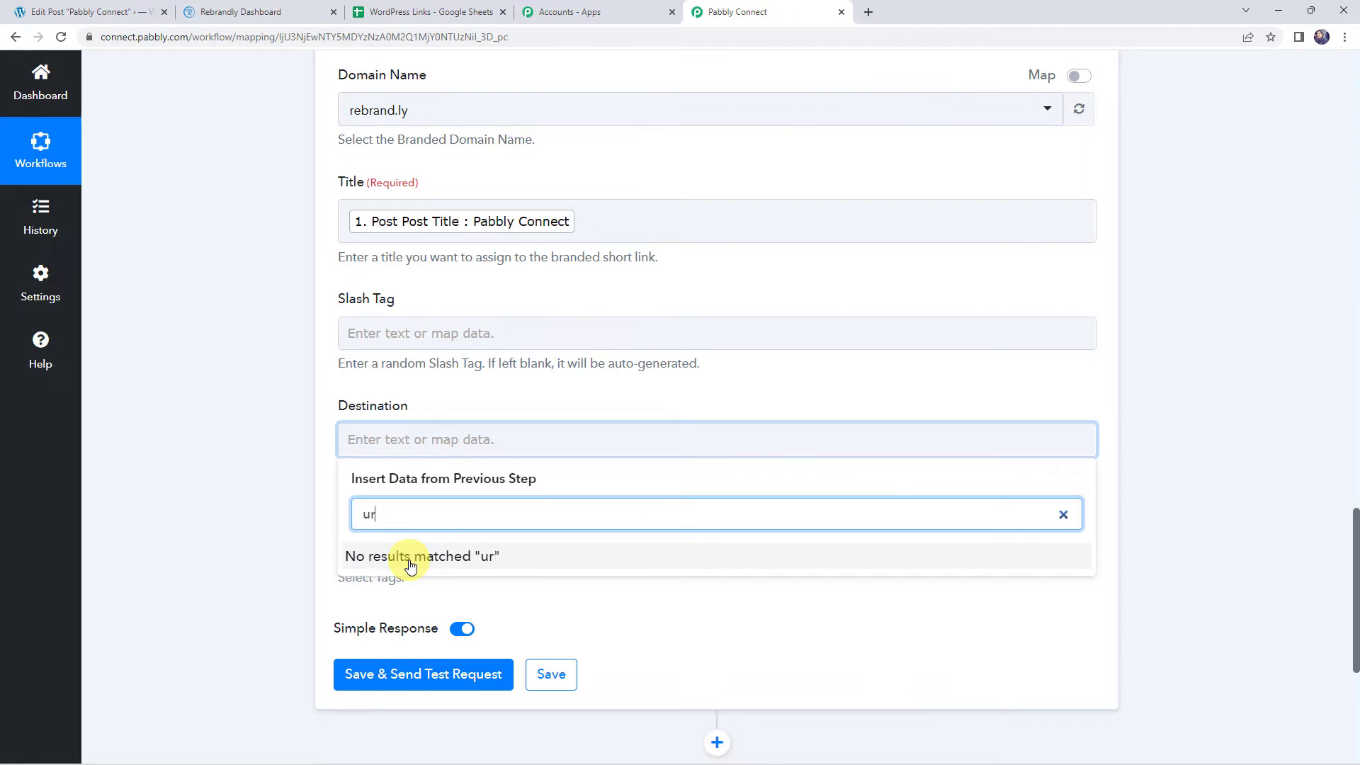
{"action": "key", "text": "BackSpace"}
{"action": "key", "text": "BackSpace"}
{"action": "scroll", "coordinate": [303, 598], "scroll_direction": "down", "scroll_amount": 2}
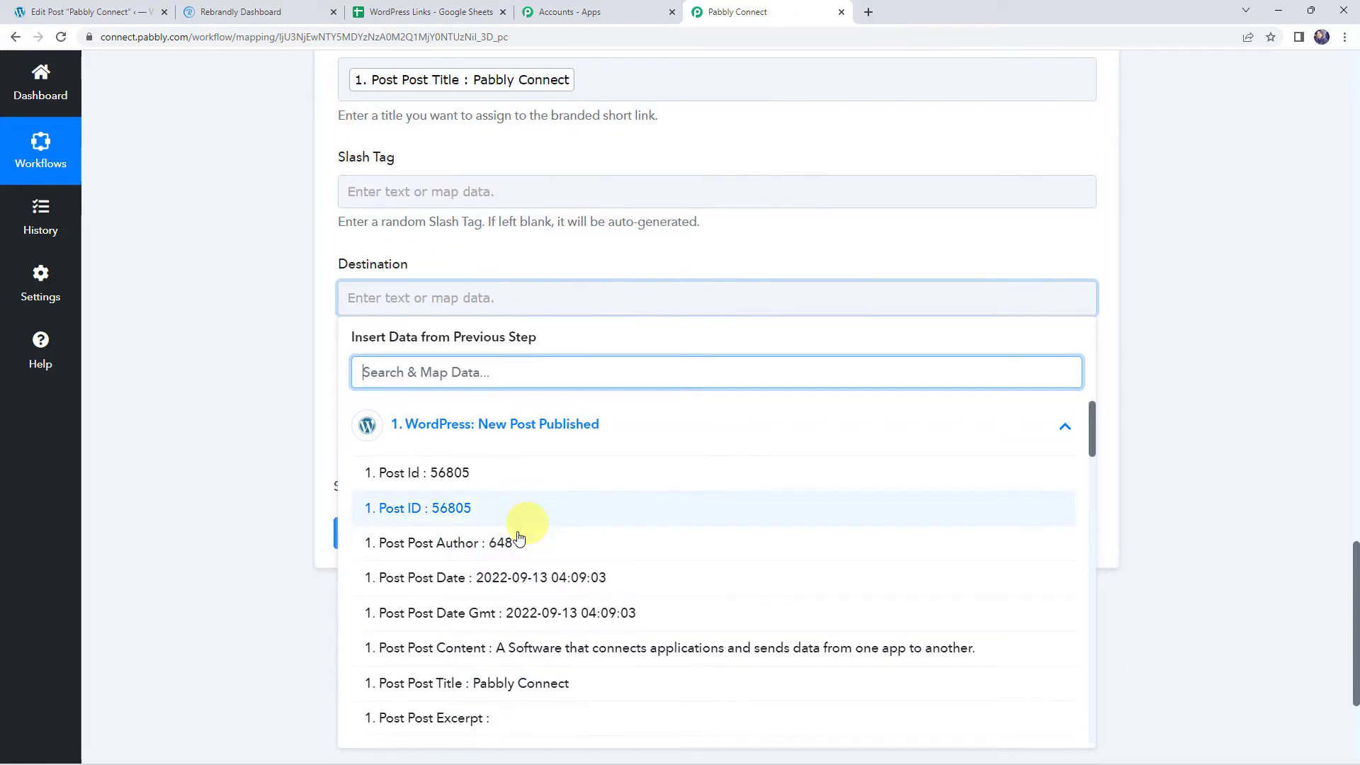
{"action": "scroll", "coordinate": [522, 522], "scroll_direction": "down", "scroll_amount": 10}
{"action": "scroll", "coordinate": [519, 538], "scroll_direction": "down", "scroll_amount": 5}
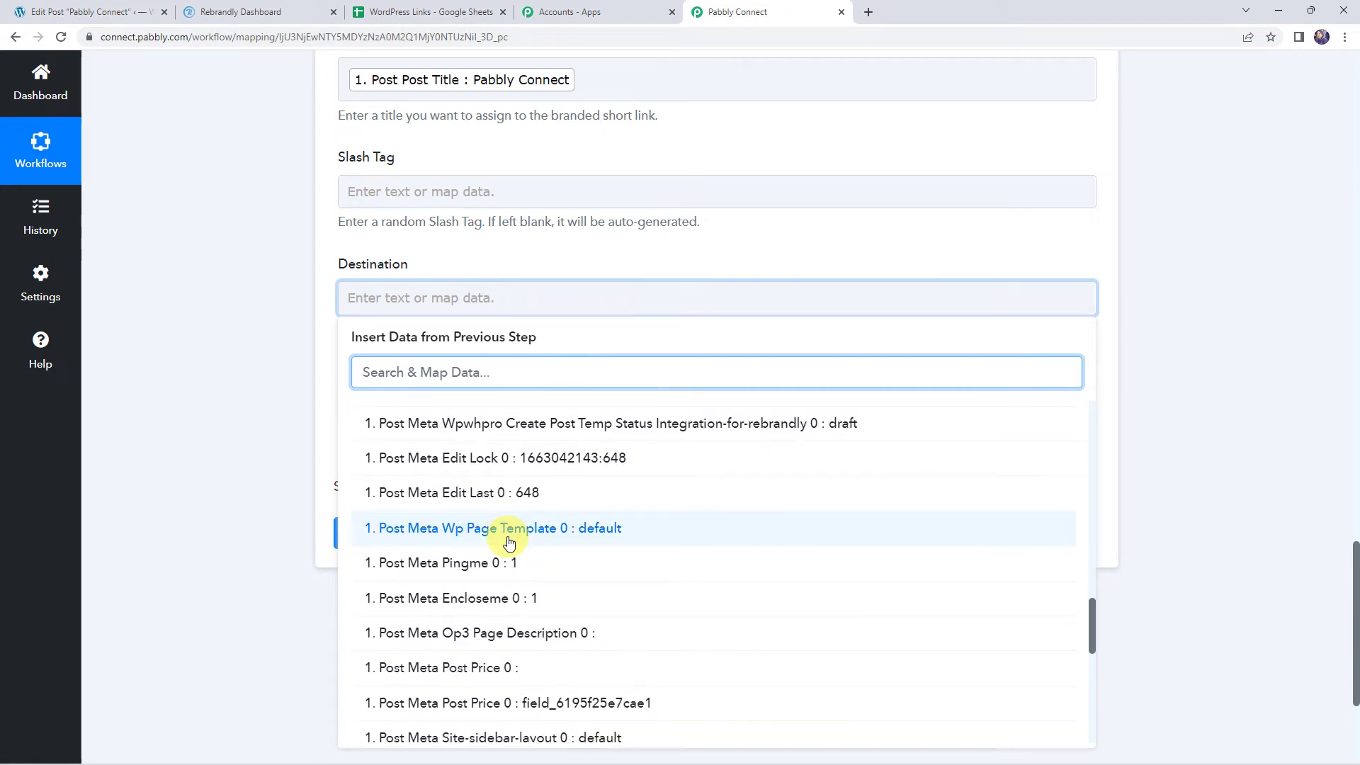
{"action": "type", "text": "perm"}
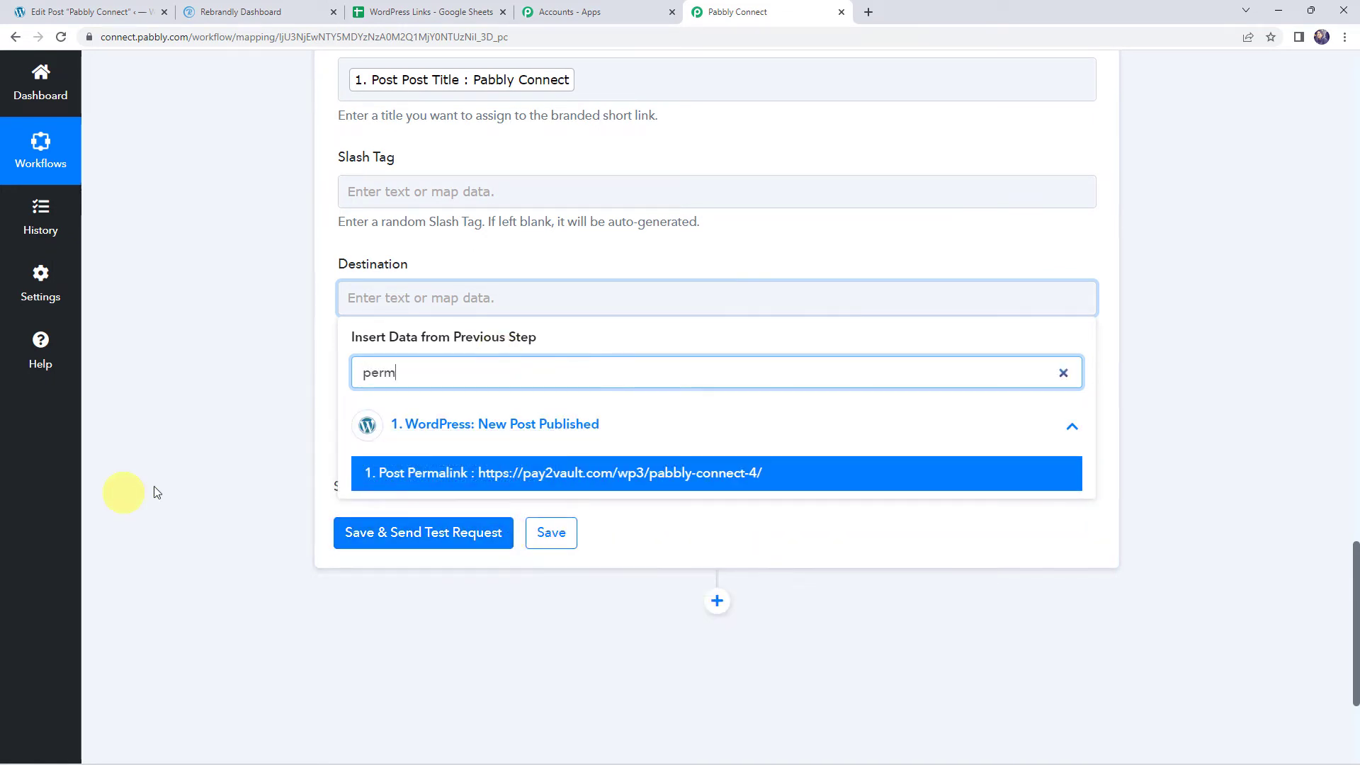
{"action": "left_click", "coordinate": [484, 474]}
{"action": "left_click", "coordinate": [262, 342]}
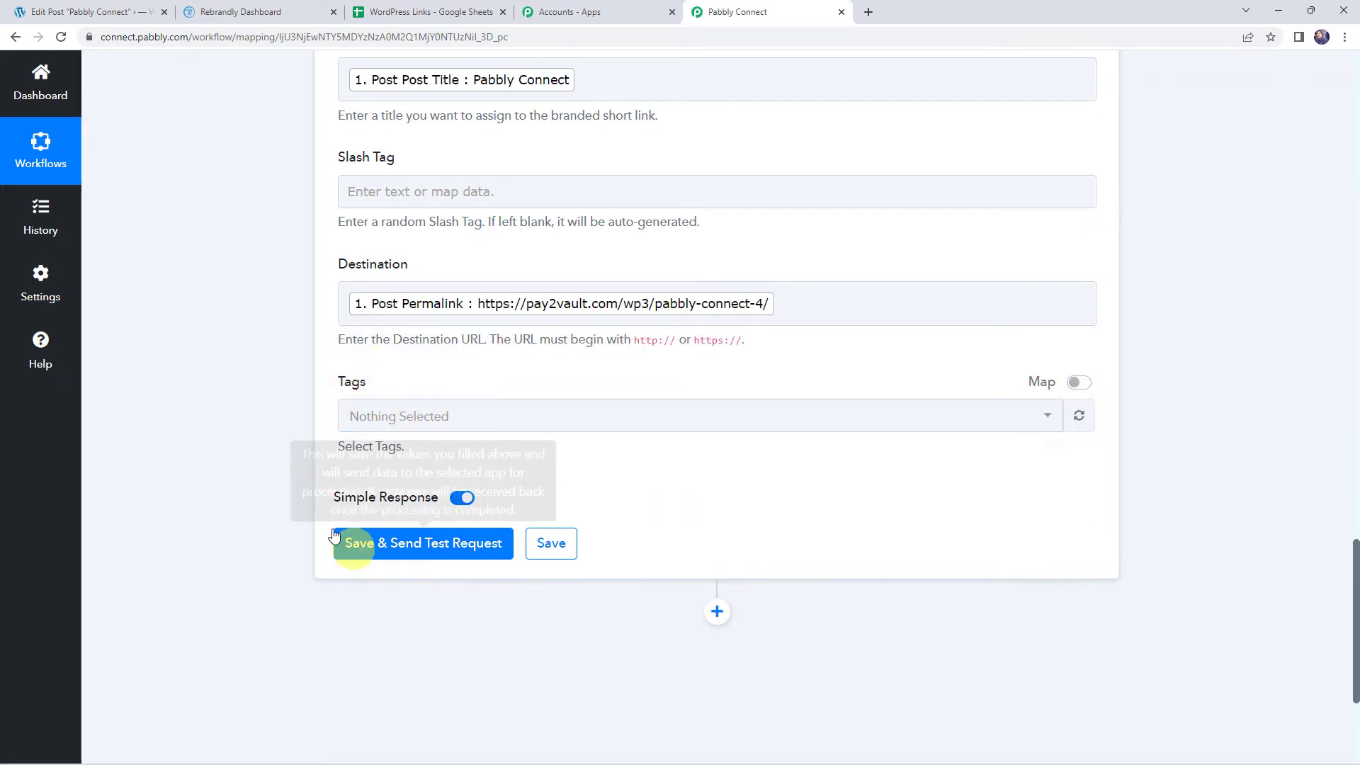
Step: Save the Rebrandly action with a test request, and copy the ShortUrl value from the received response
{"action": "left_click", "coordinate": [415, 551]}
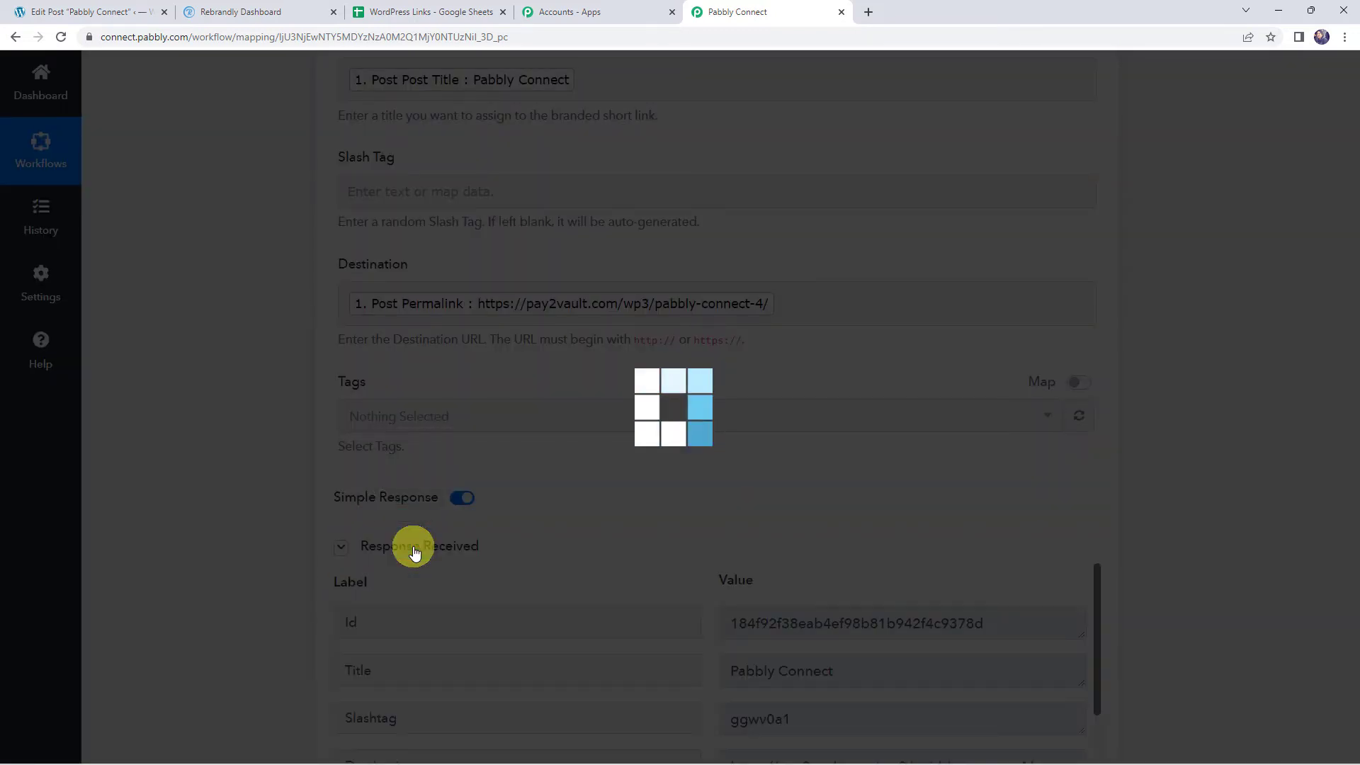
{"action": "scroll", "coordinate": [243, 486], "scroll_direction": "down", "scroll_amount": 4}
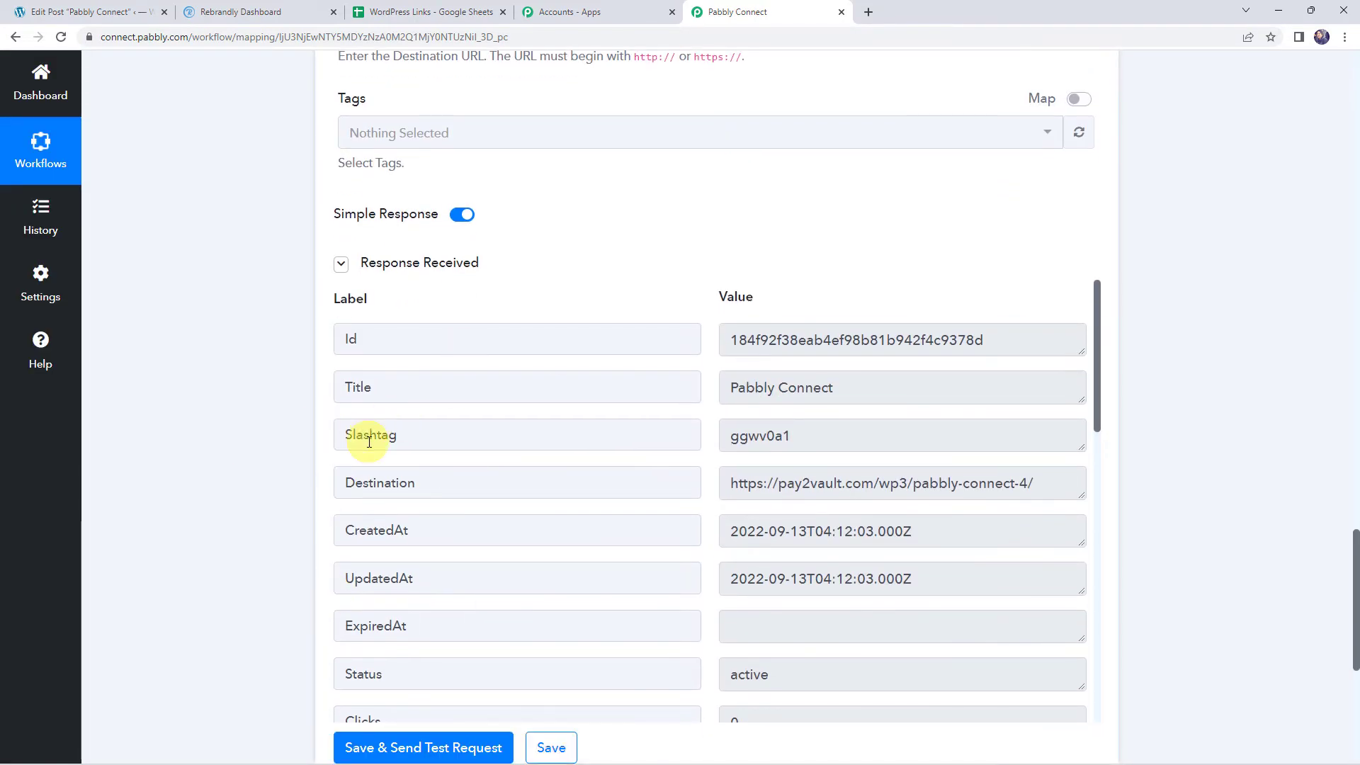
{"action": "scroll", "coordinate": [368, 441], "scroll_direction": "down", "scroll_amount": 4}
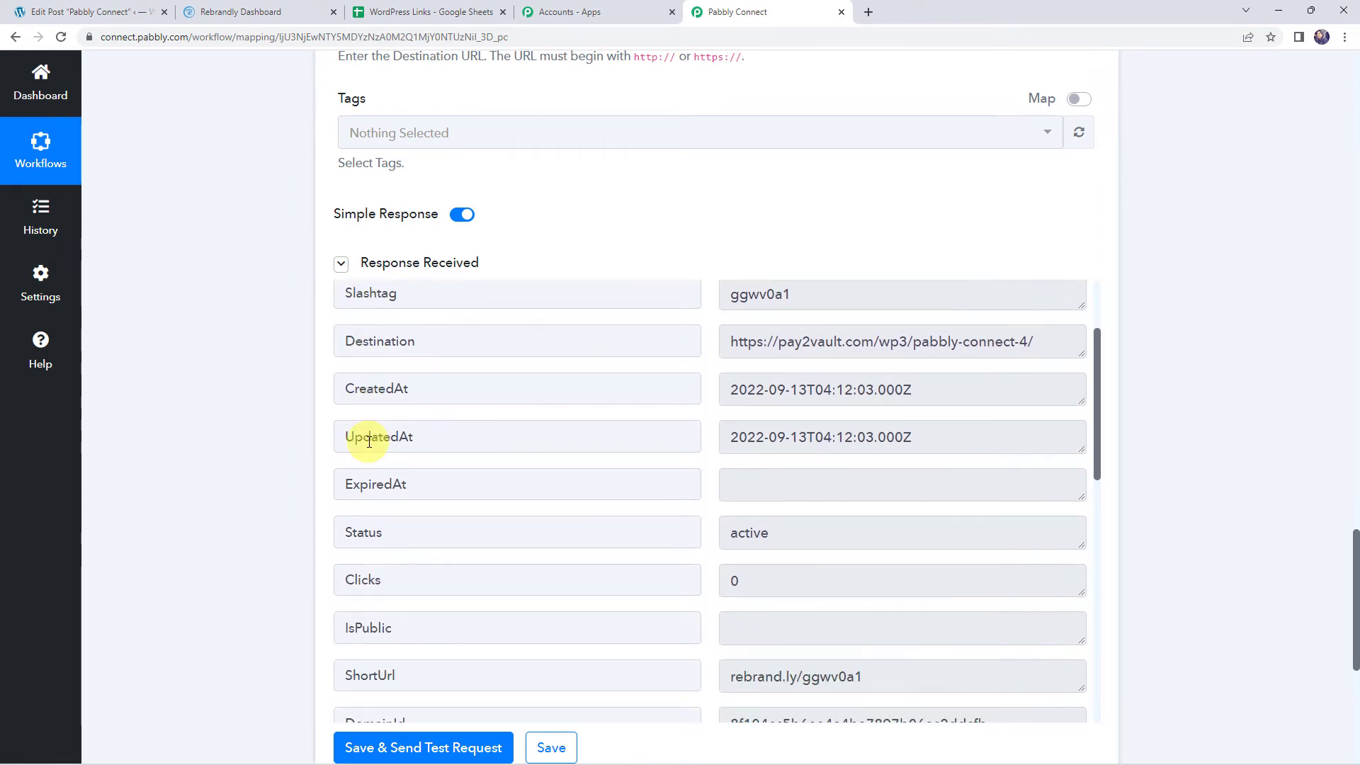
{"action": "left_click_drag", "start_coordinate": [910, 526], "coordinate": [682, 528]}
{"action": "key", "text": "ctrl+c"}
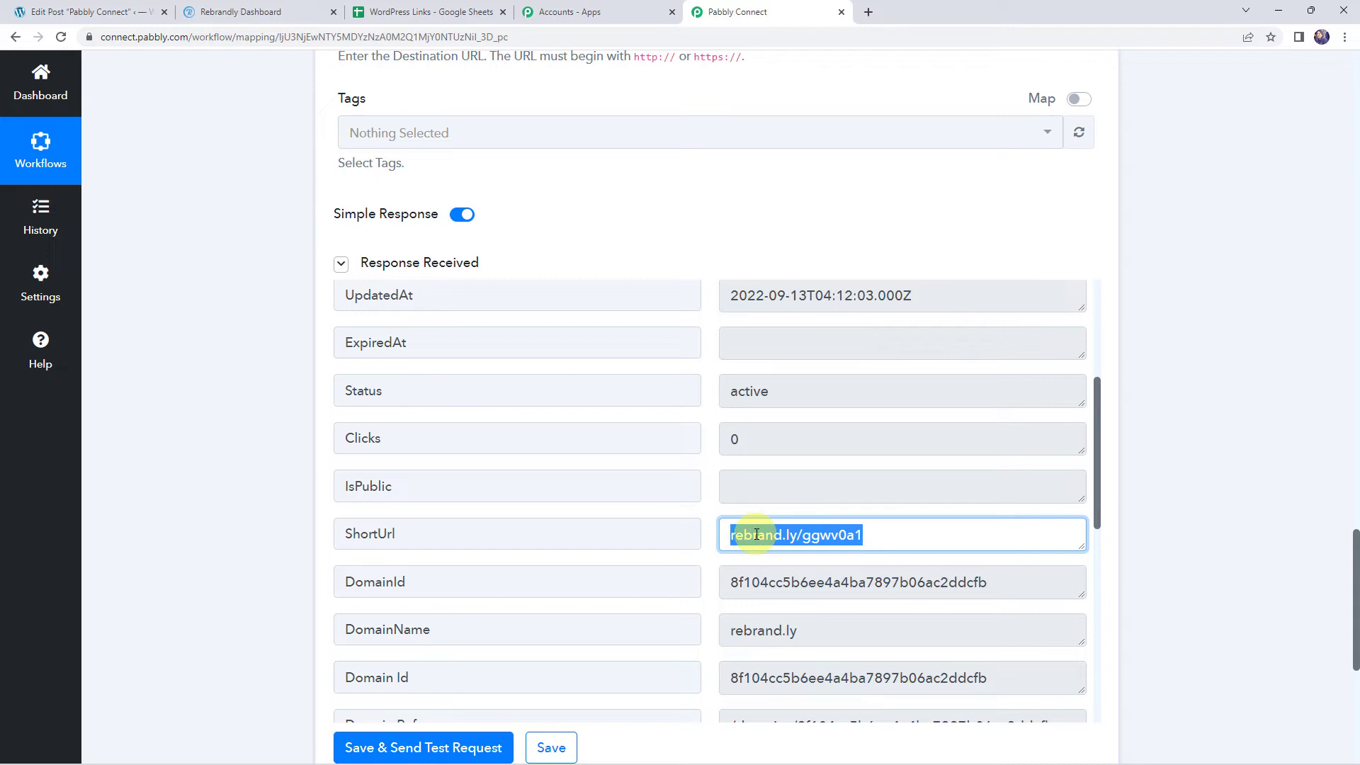
Step: Switch to Rebrandly, close the API account settings and refresh the links list to check for the new short link
{"action": "left_click", "coordinate": [275, 12]}
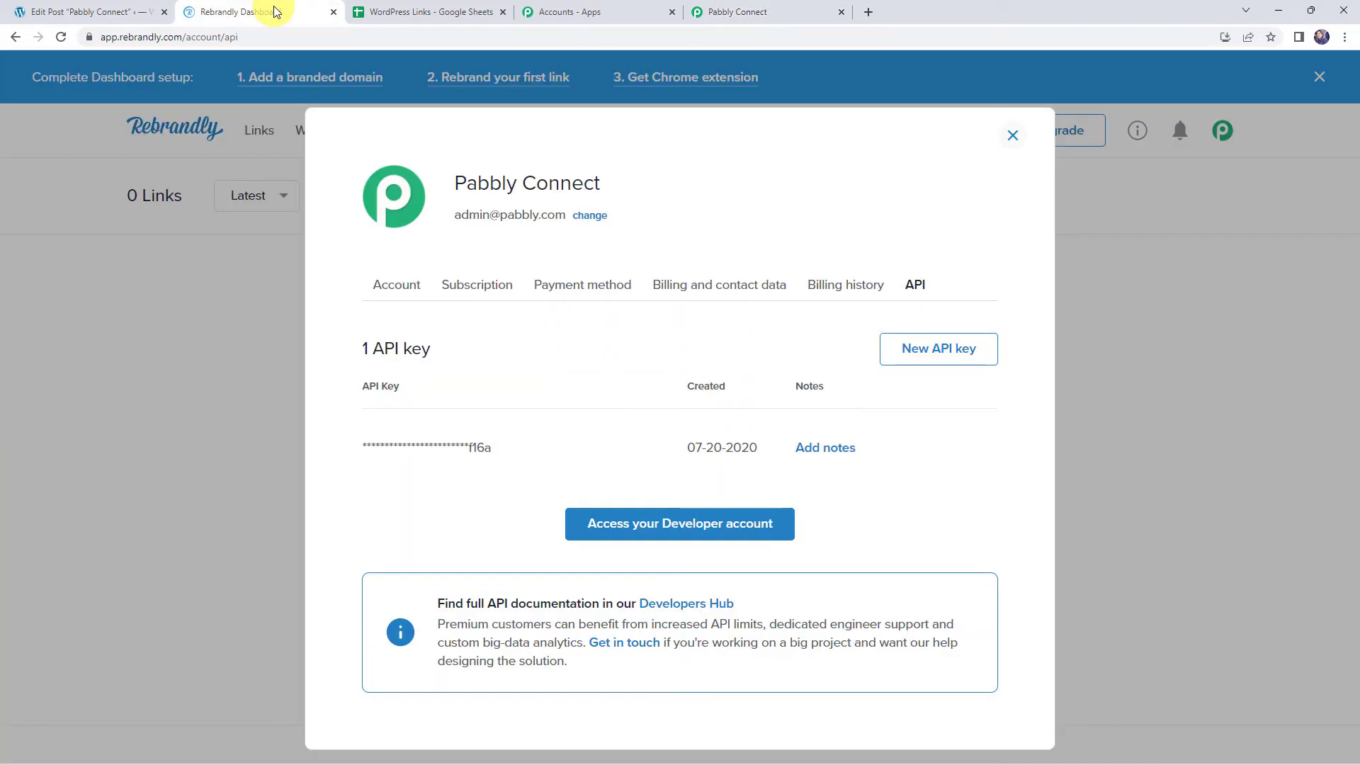
{"action": "left_click", "coordinate": [1013, 135]}
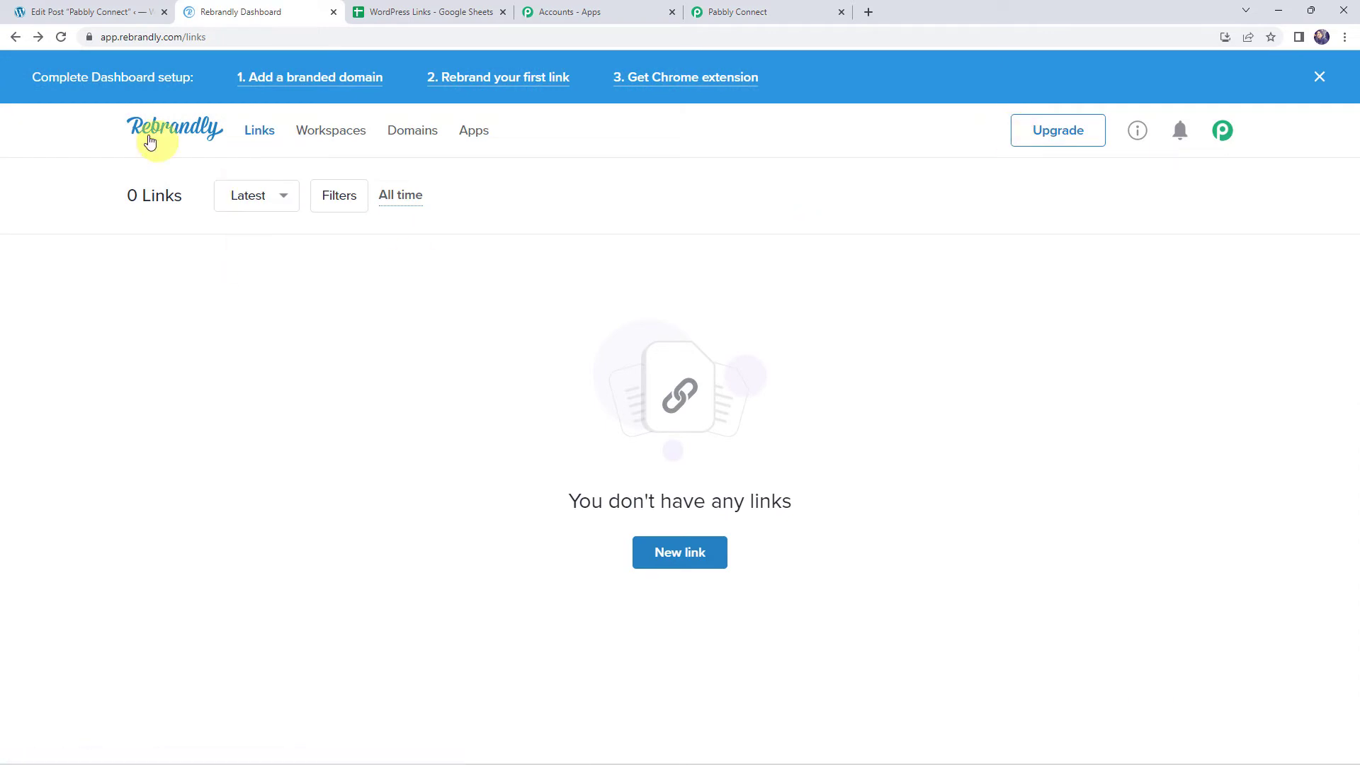
{"action": "left_click", "coordinate": [63, 37]}
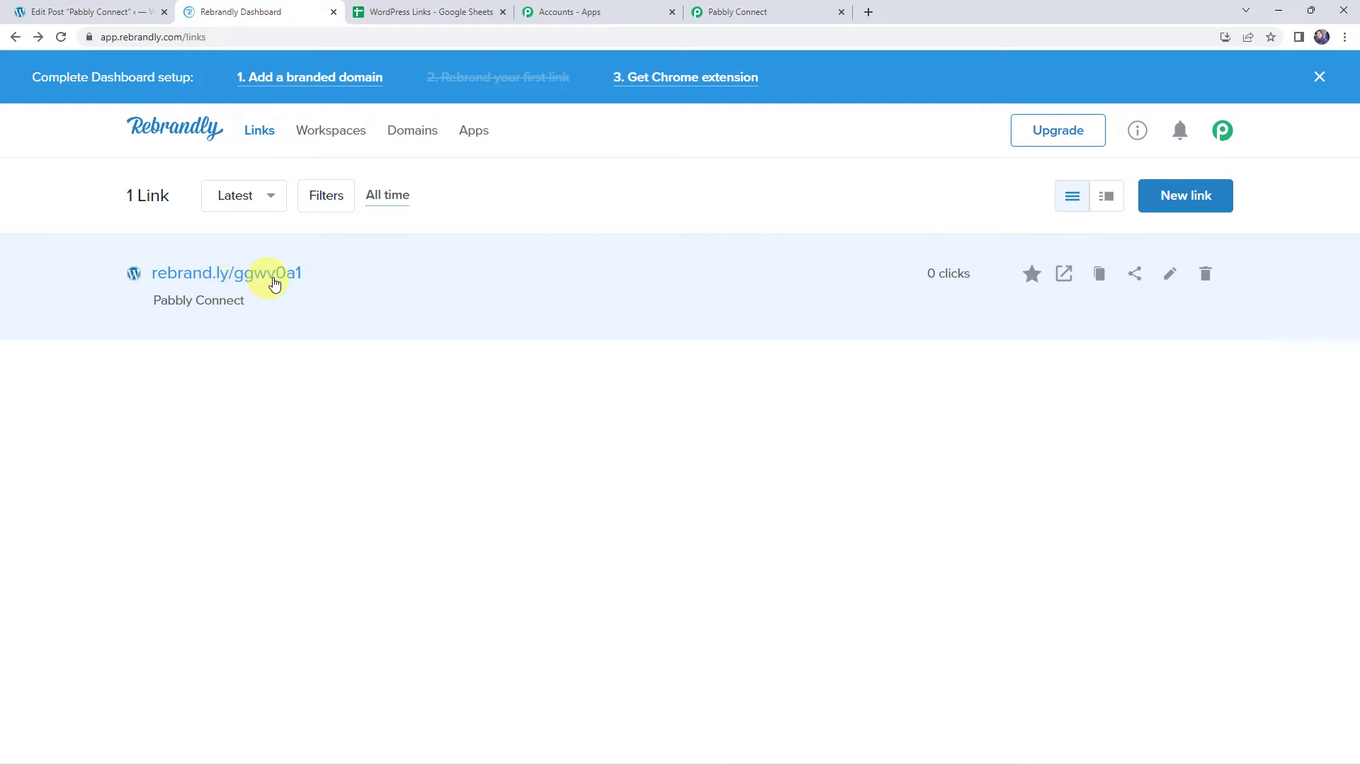
Step: Open the copied Rebrandly ShortUrl in an incognito window, check the post's title and content, and close the window
{"action": "left_click", "coordinate": [779, 13]}
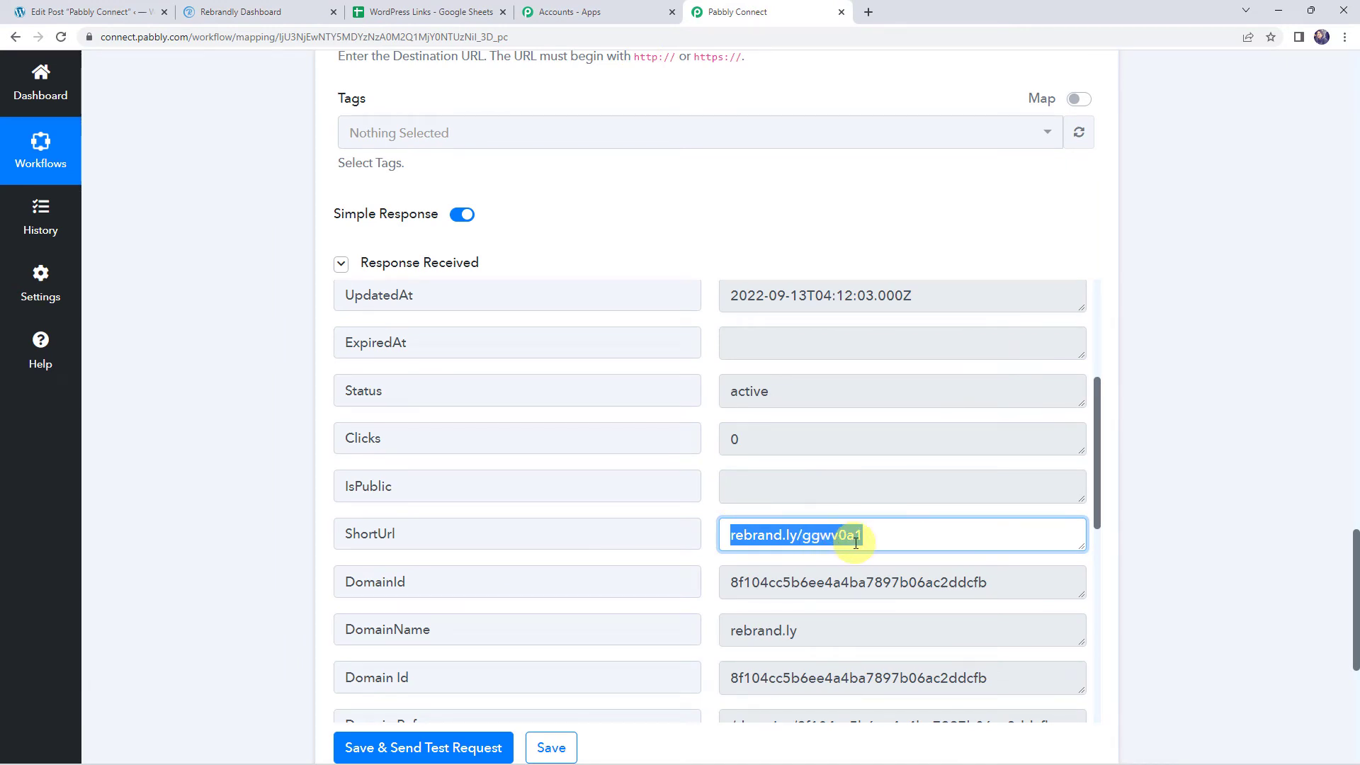
{"action": "key", "text": "ctrl+shift+n"}
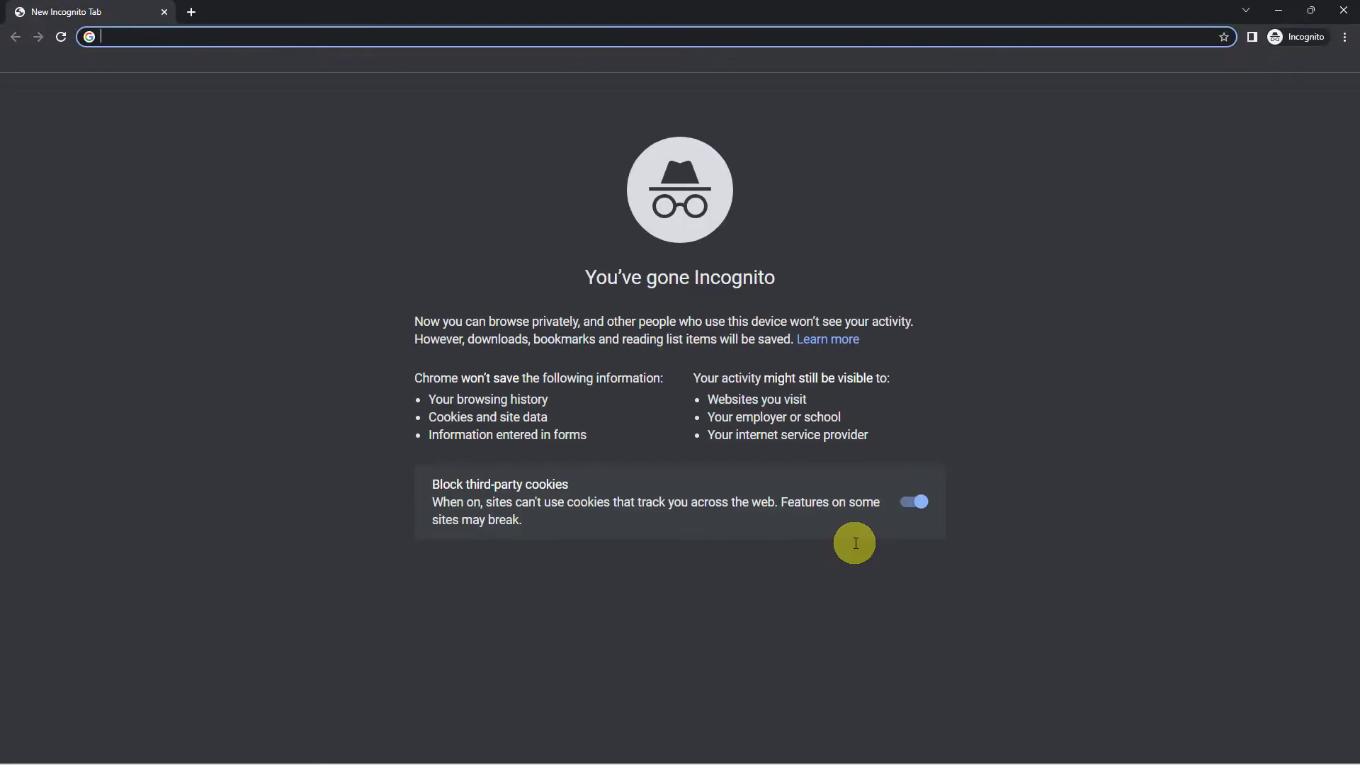
{"action": "key", "text": "ctrl+v"}
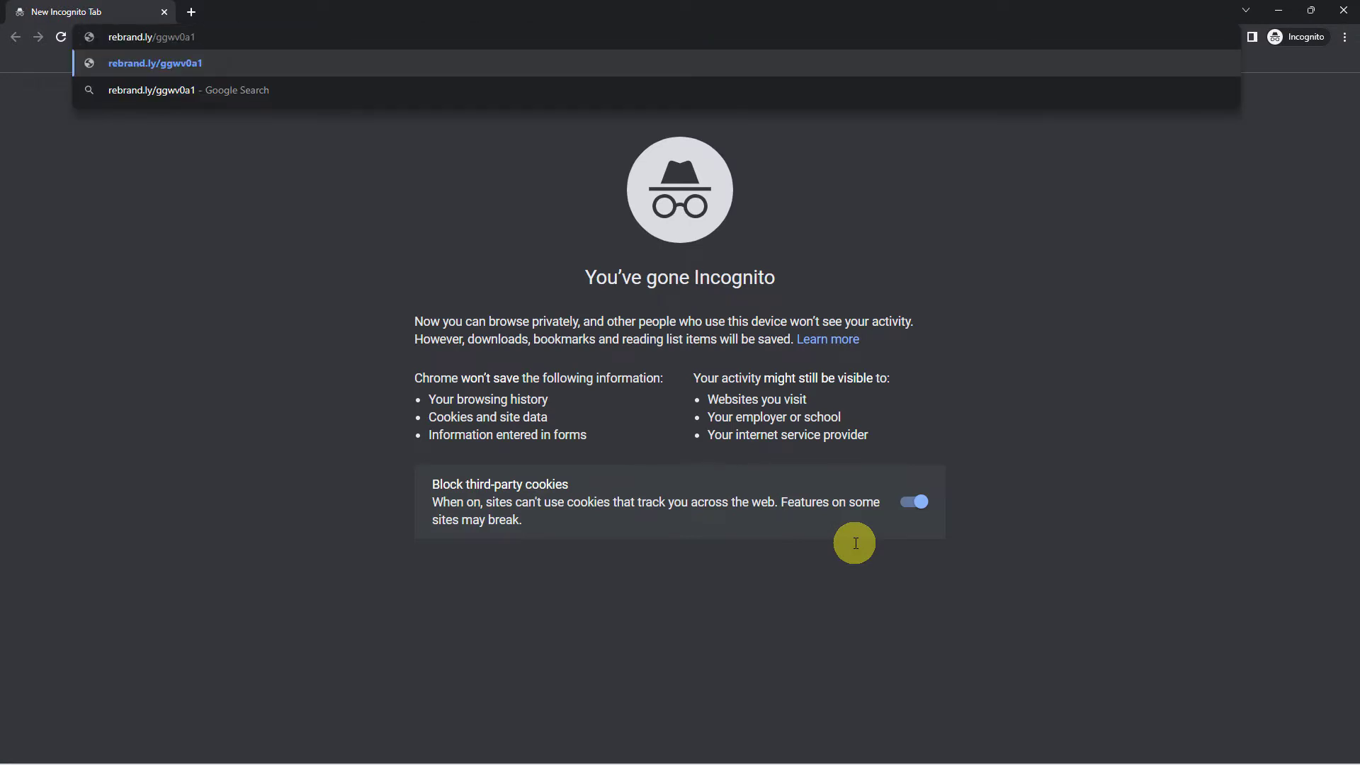
{"action": "key", "text": "Return"}
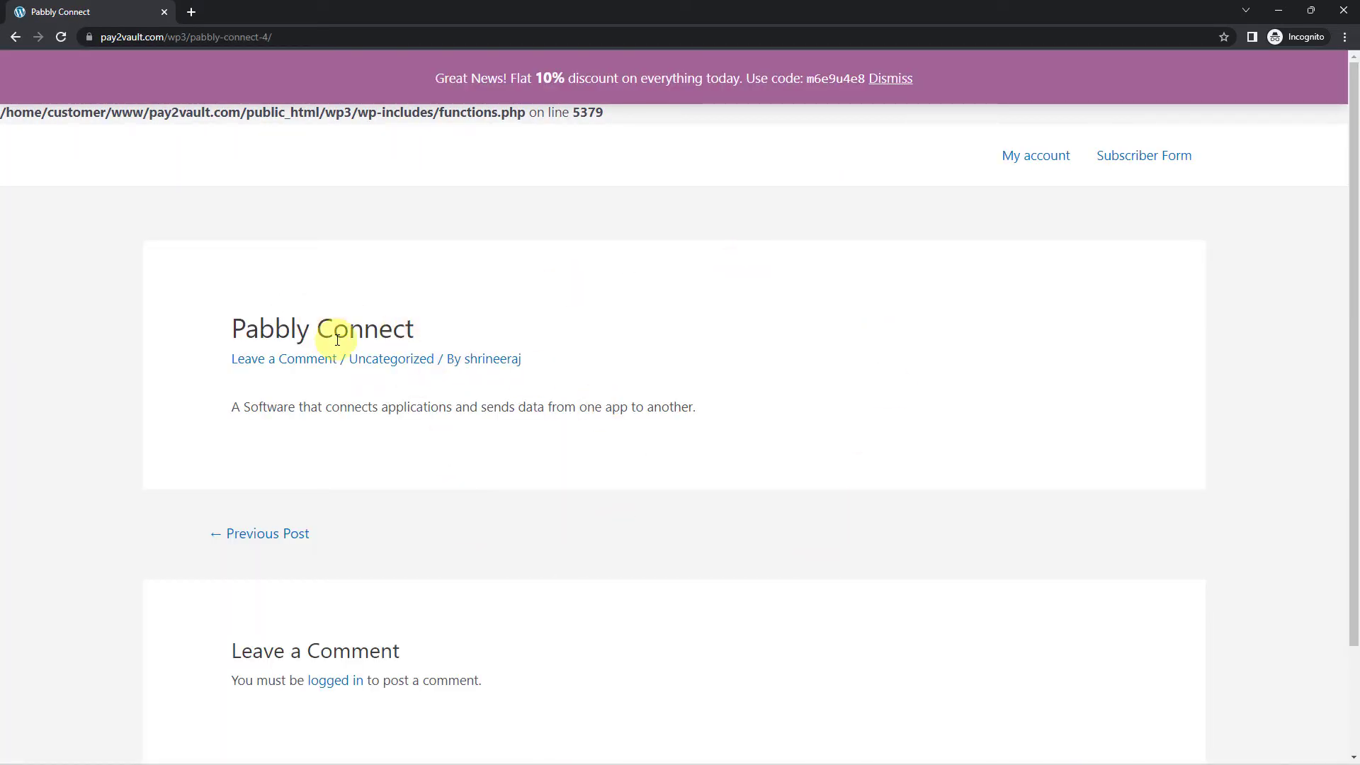
{"action": "left_click_drag", "start_coordinate": [229, 332], "coordinate": [443, 327]}
{"action": "left_click_drag", "start_coordinate": [221, 406], "coordinate": [487, 405]}
{"action": "left_click_drag", "start_coordinate": [571, 400], "coordinate": [717, 405]}
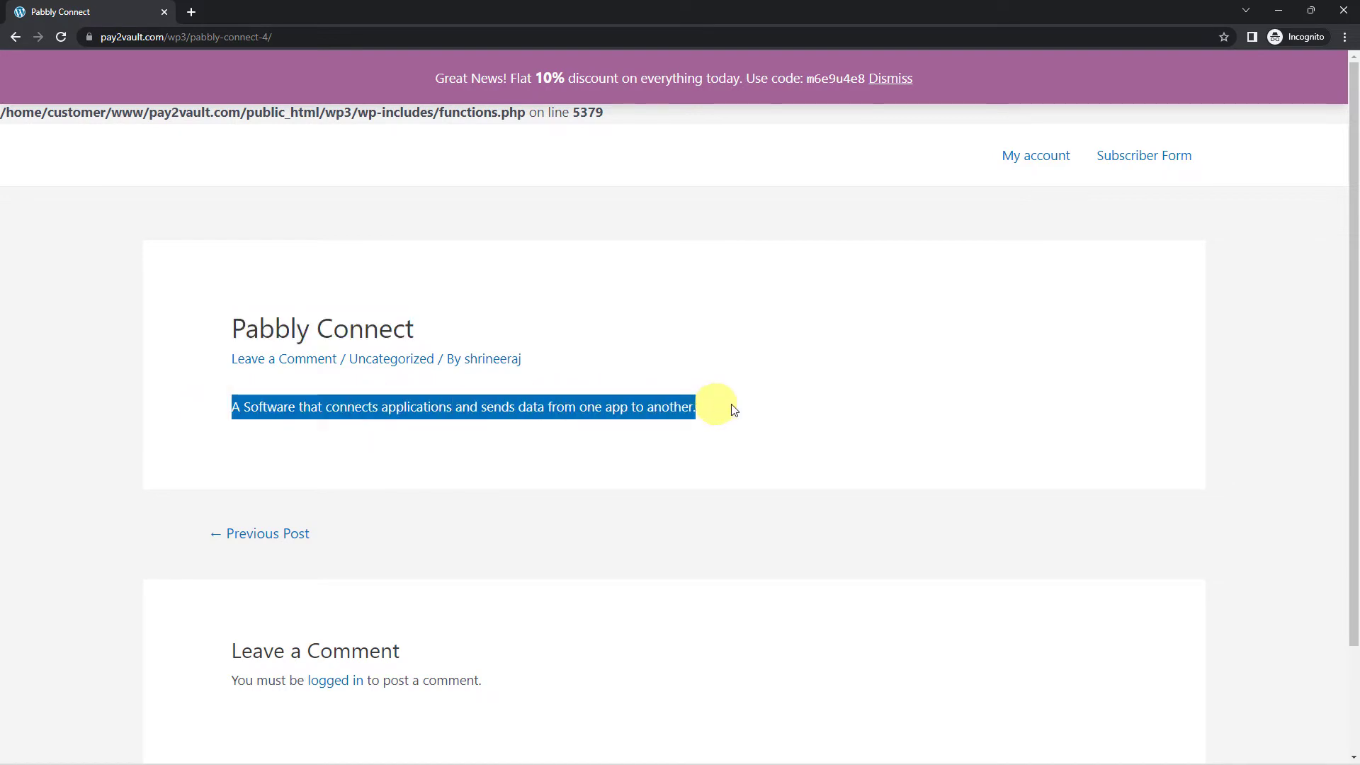
{"action": "left_click", "coordinate": [1344, 12]}
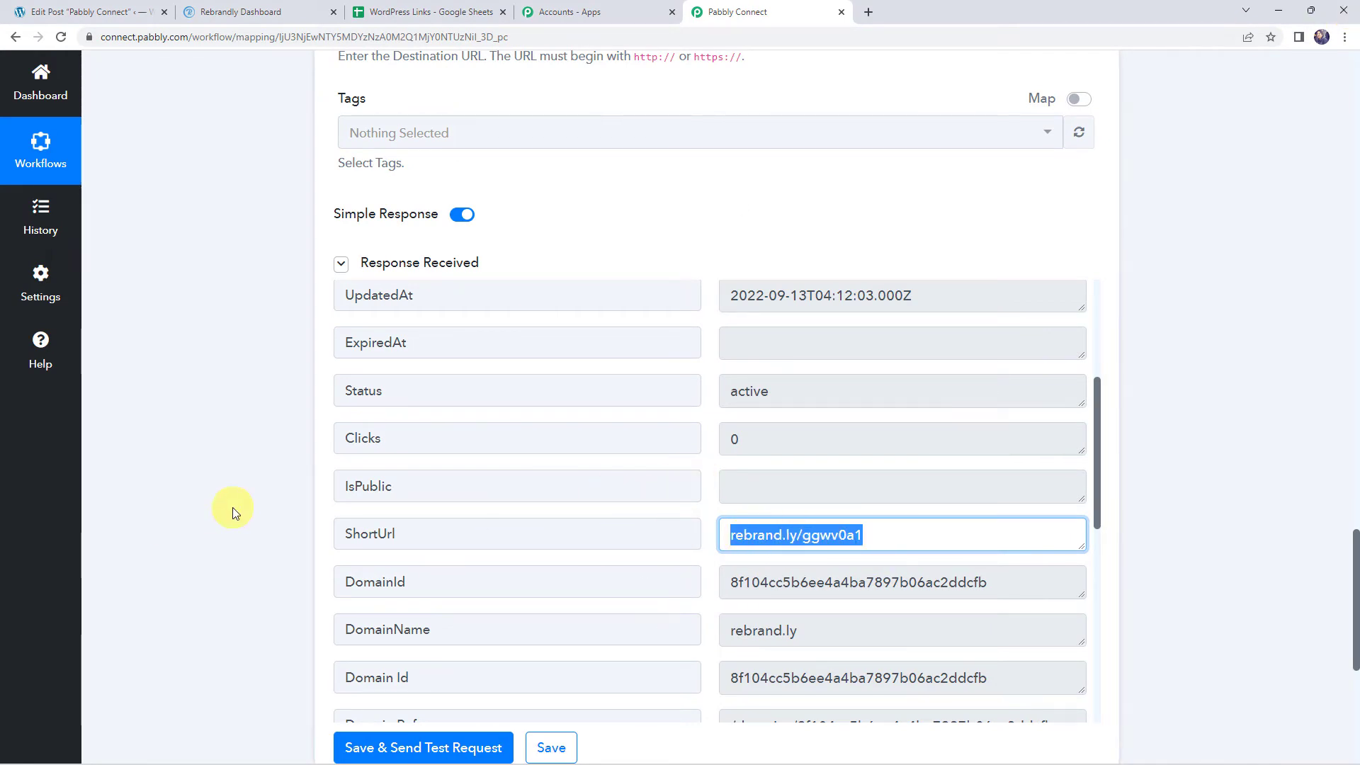
Step: Add an action step after Rebrandly using Google Sheets with the Add New Row action event
{"action": "scroll", "coordinate": [232, 507], "scroll_direction": "down", "scroll_amount": 6}
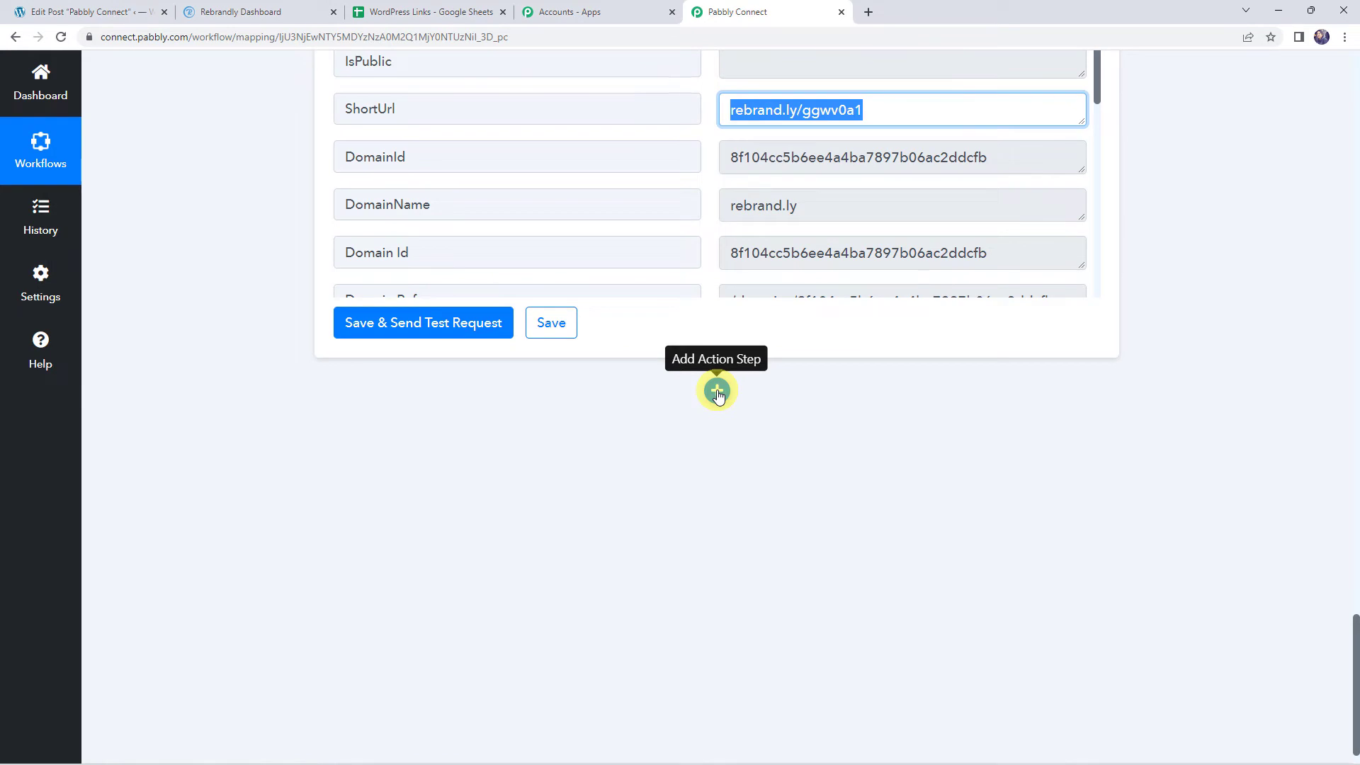
{"action": "left_click", "coordinate": [716, 392]}
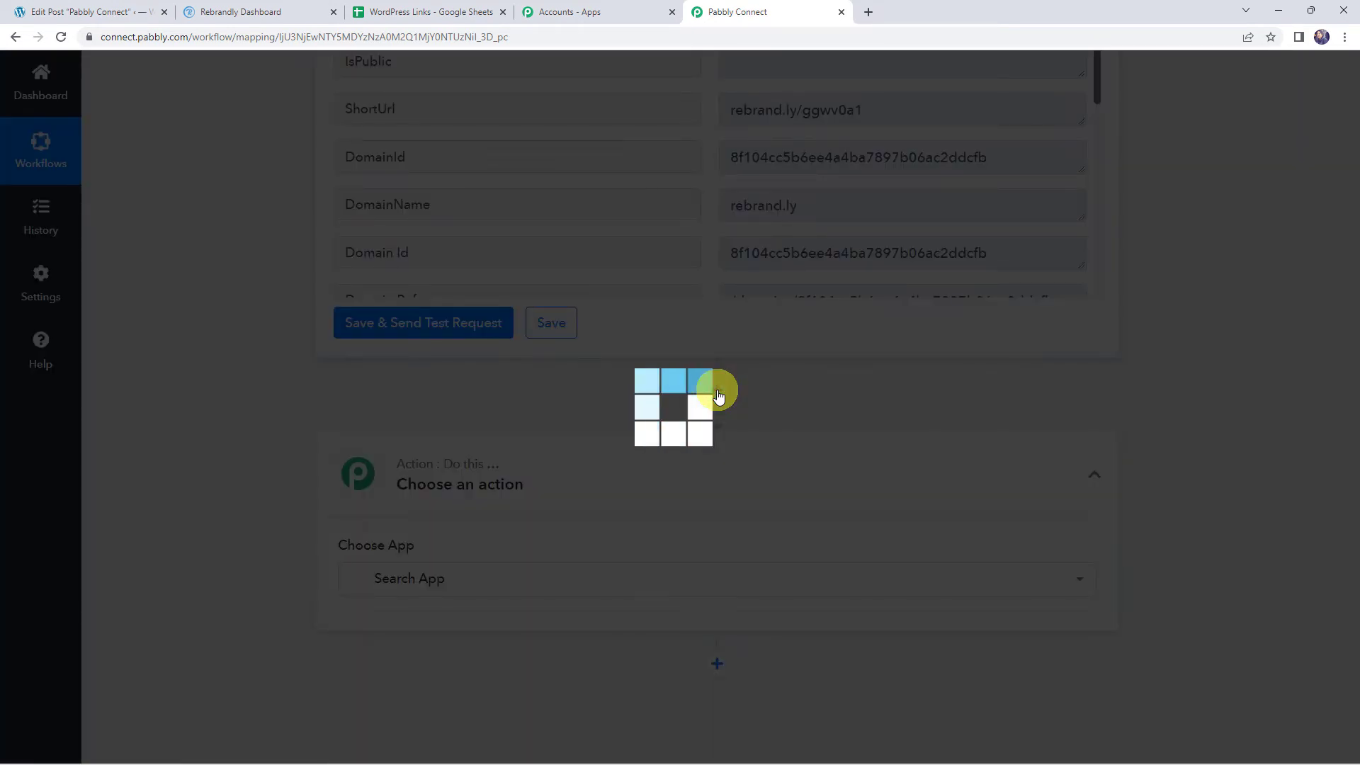
{"action": "type", "text": "go"}
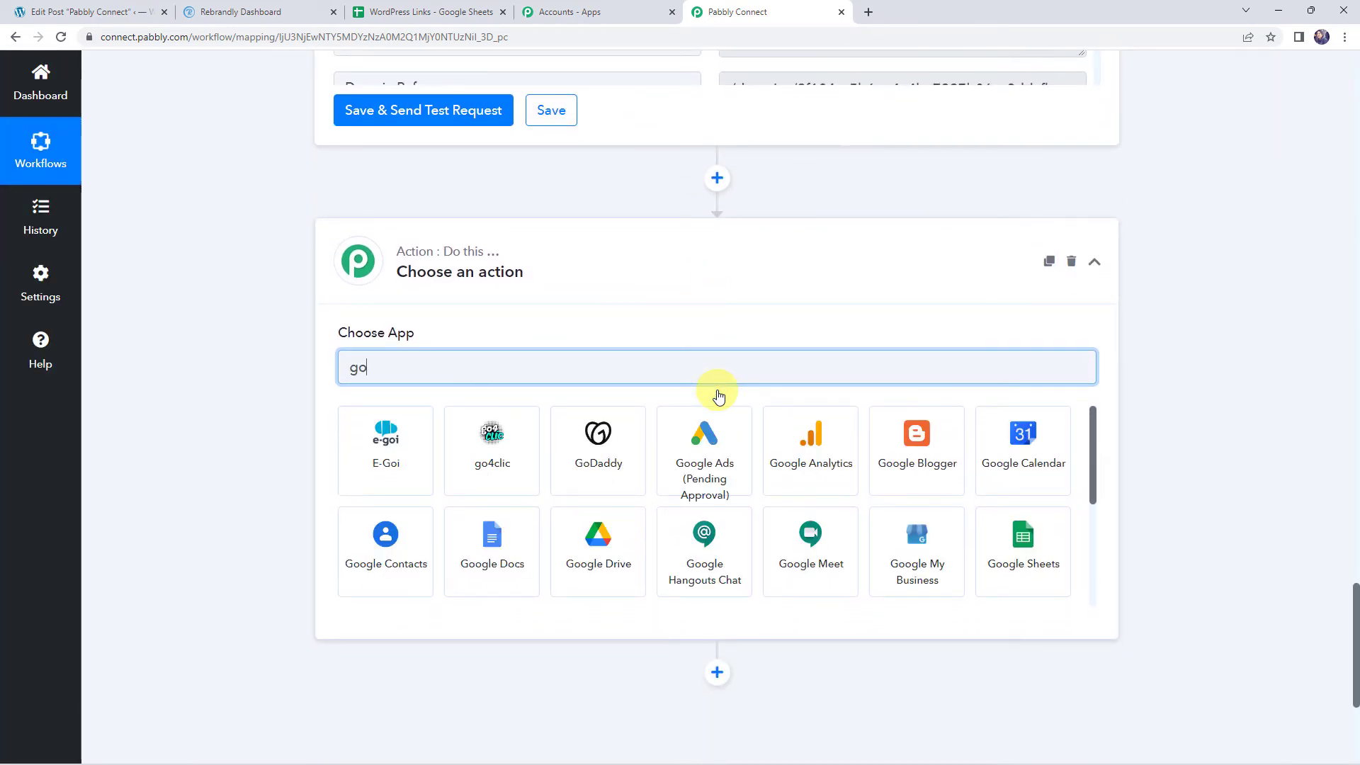
{"action": "type", "text": "od"}
{"action": "key", "text": "BackSpace"}
{"action": "key", "text": "BackSpace"}
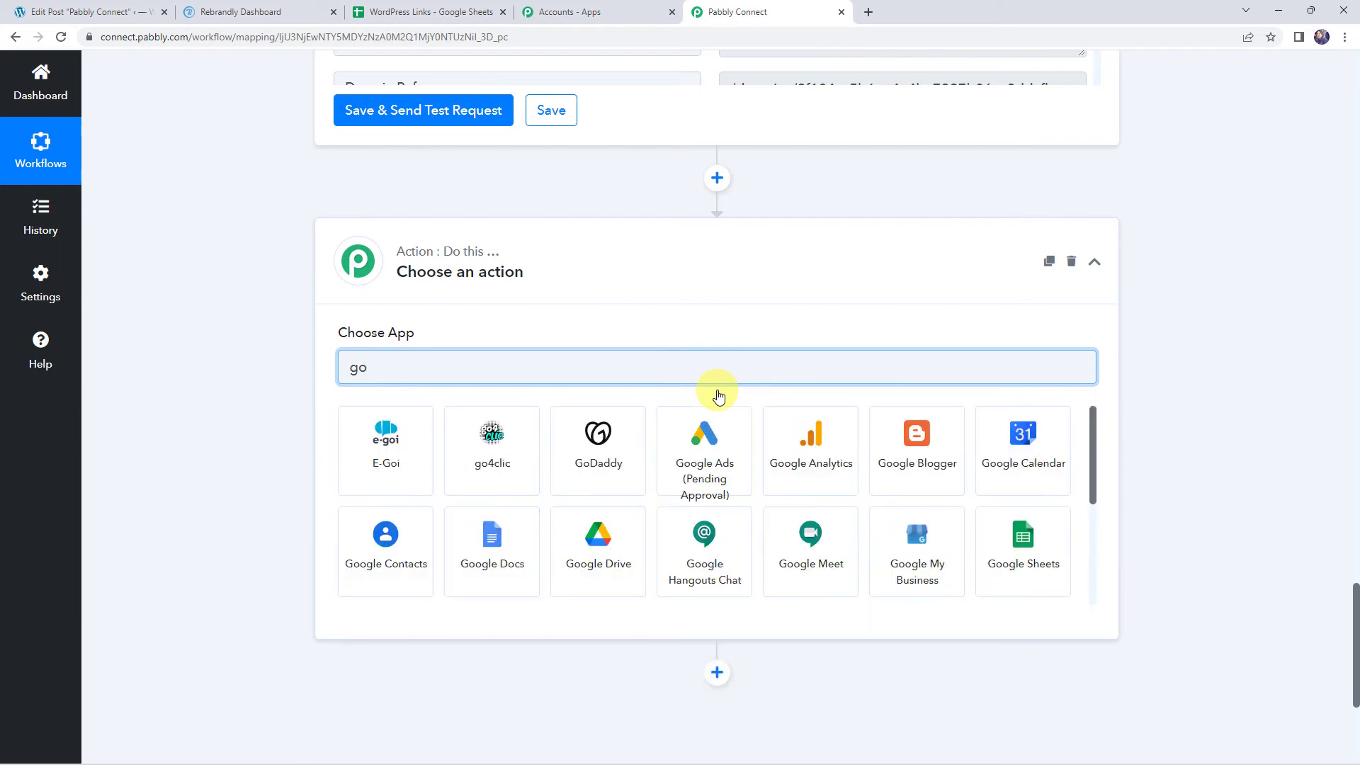
{"action": "type", "text": "ogle s"}
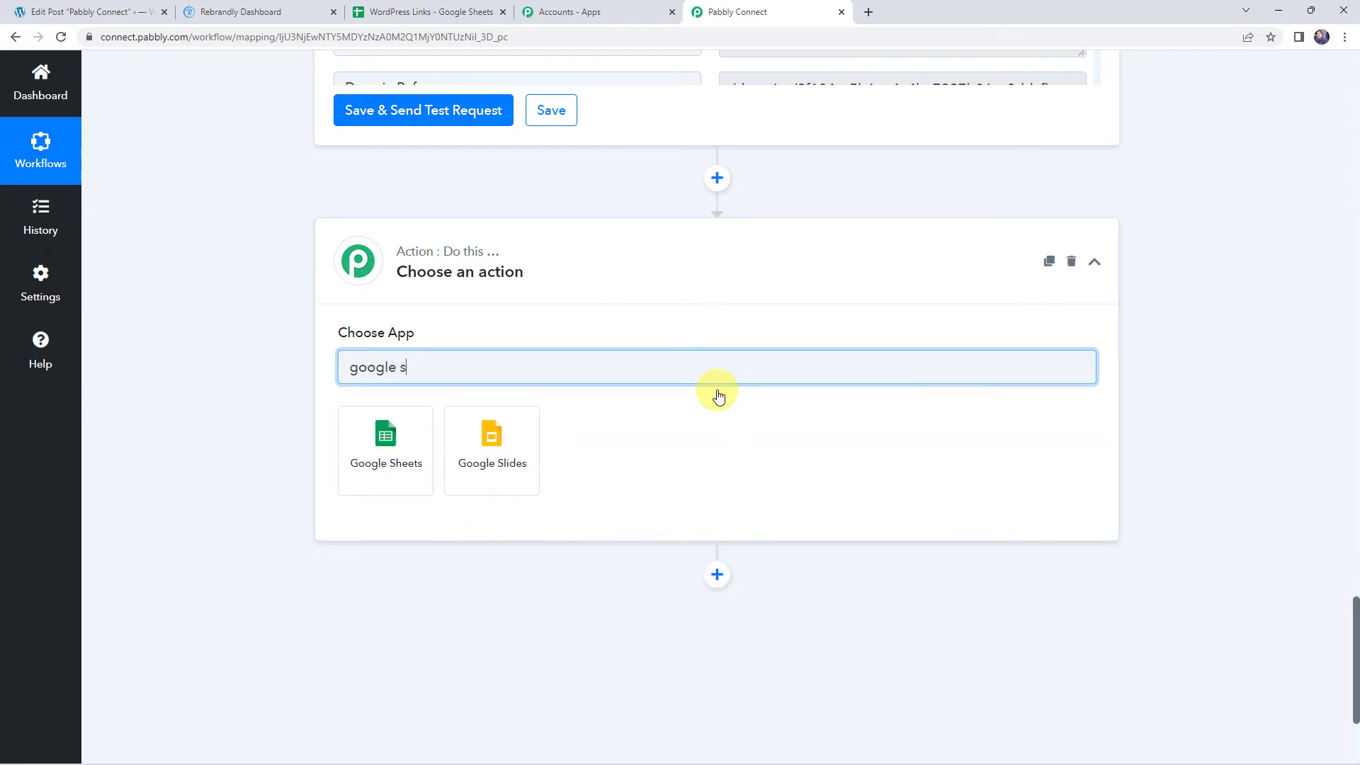
{"action": "left_click", "coordinate": [352, 450]}
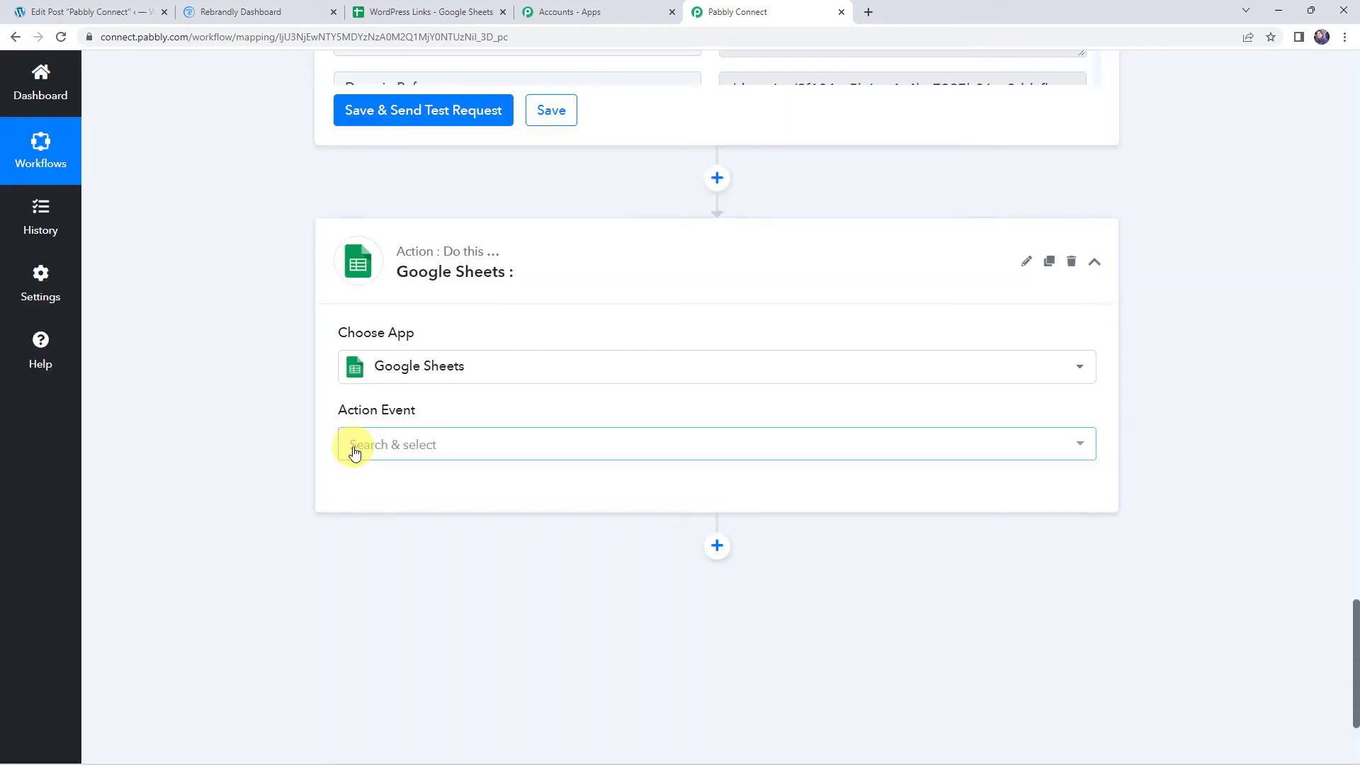
{"action": "left_click", "coordinate": [355, 447]}
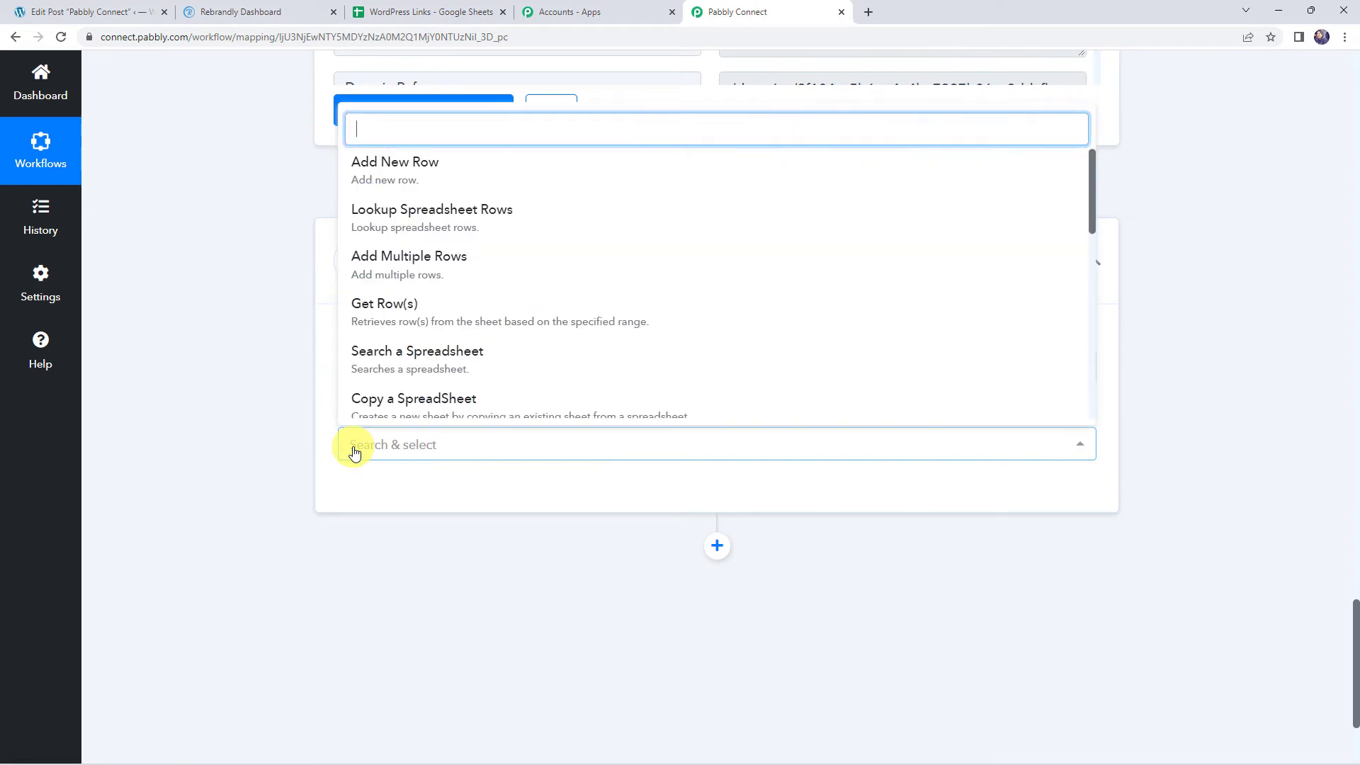
{"action": "left_click", "coordinate": [428, 175]}
Step: Connect Google Sheets through a new connection, choosing the Pabbly Google account and granting Pabbly Connect Sheets access
{"action": "left_click", "coordinate": [365, 494]}
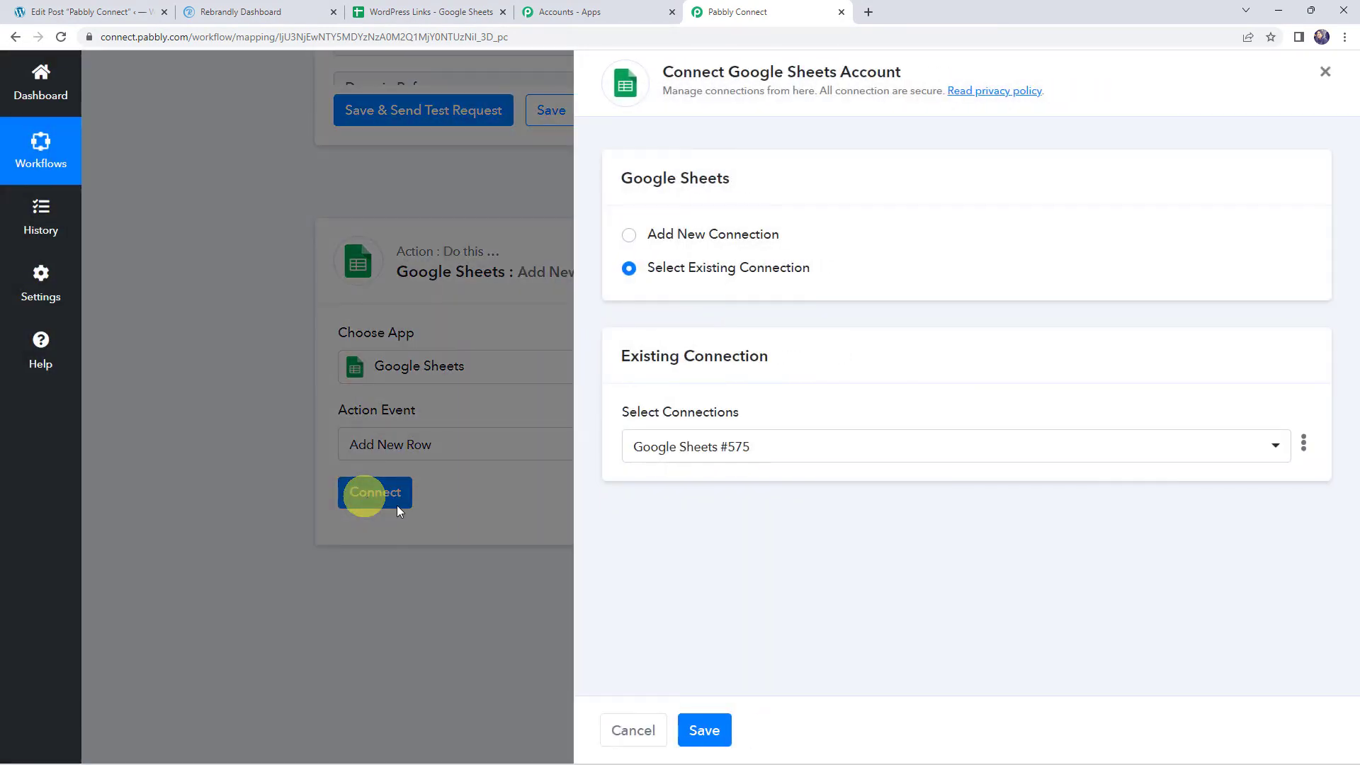
{"action": "left_click", "coordinate": [714, 239]}
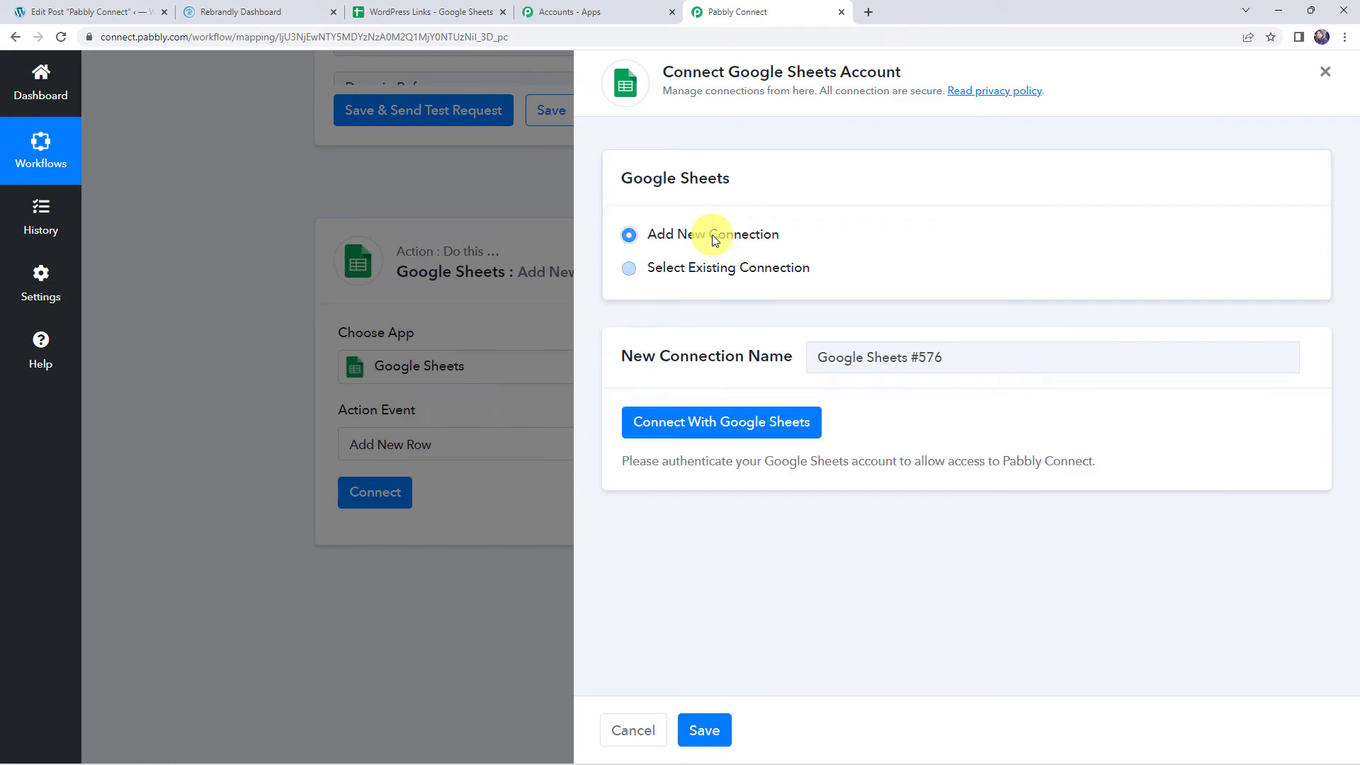
{"action": "left_click", "coordinate": [742, 425]}
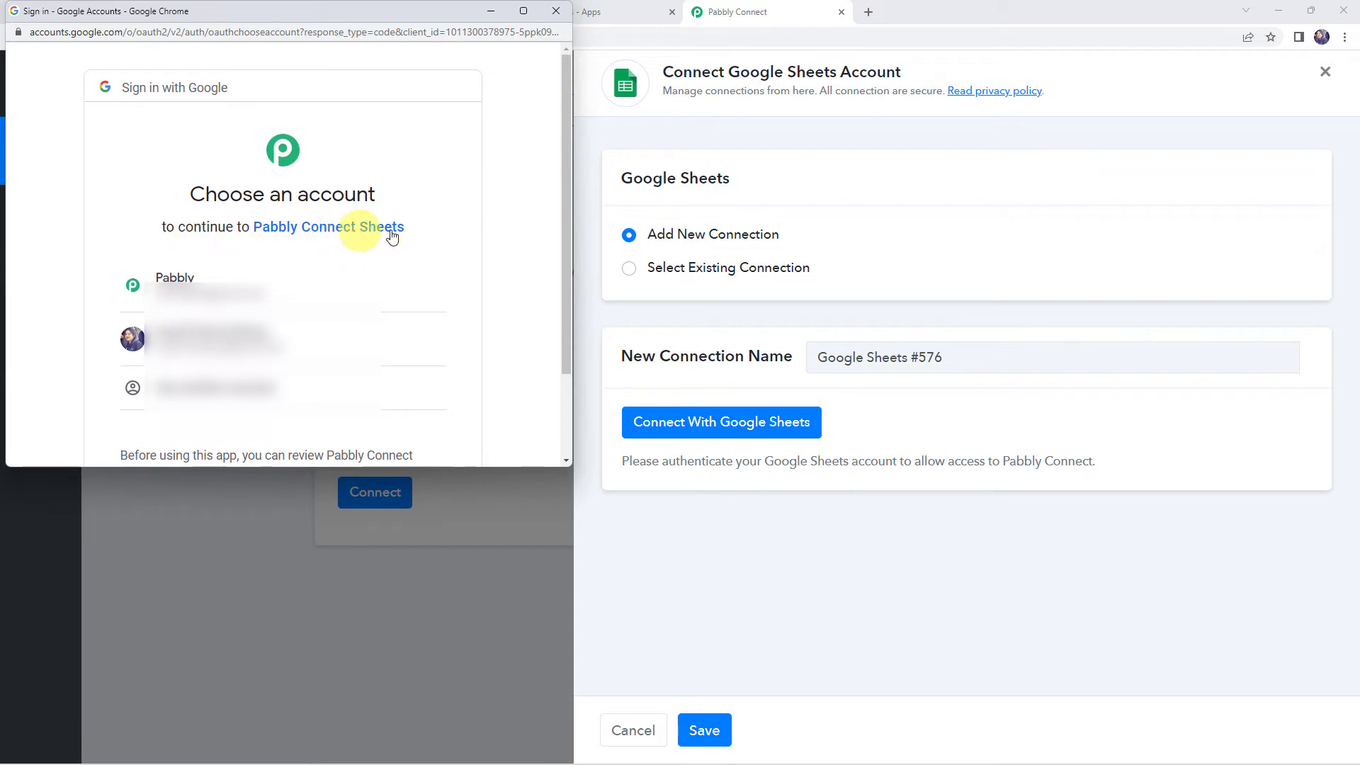
{"action": "left_click", "coordinate": [160, 283]}
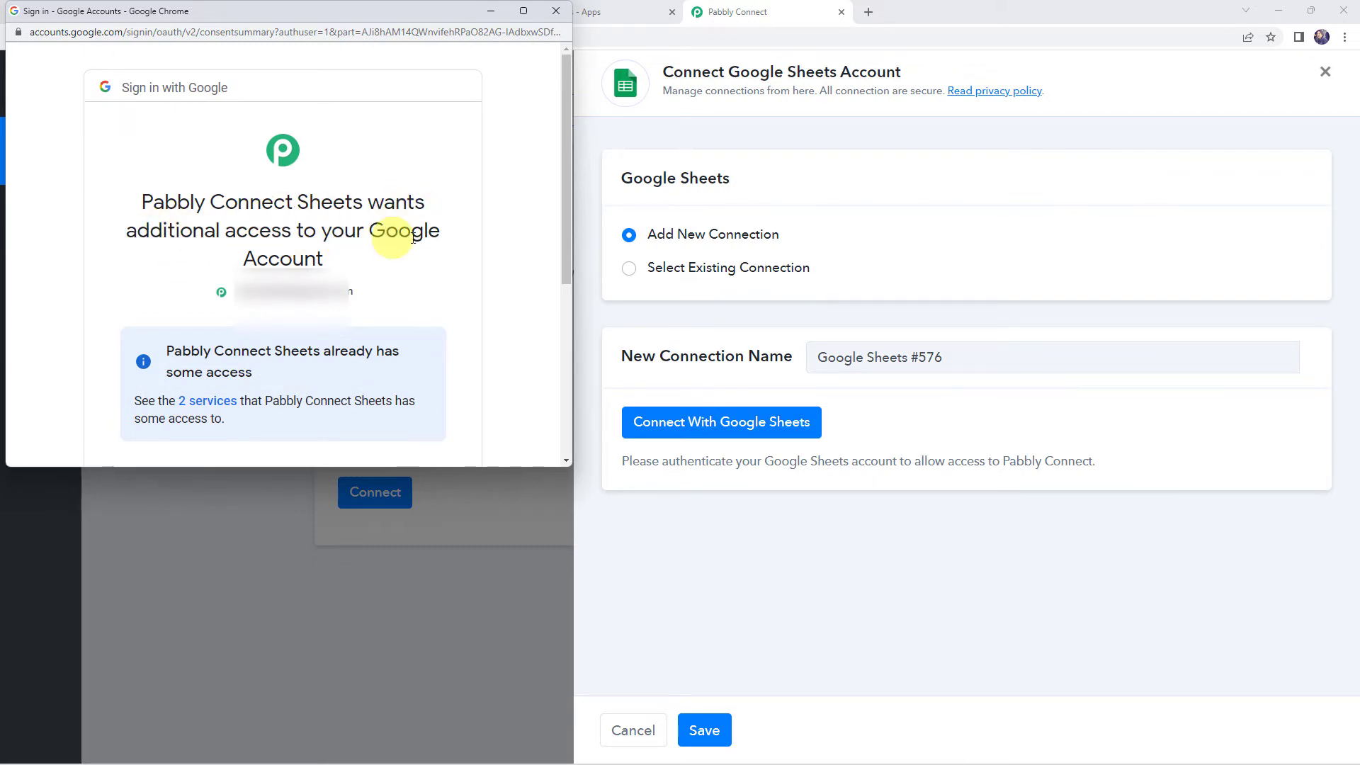
{"action": "scroll", "coordinate": [312, 283], "scroll_direction": "down", "scroll_amount": 4}
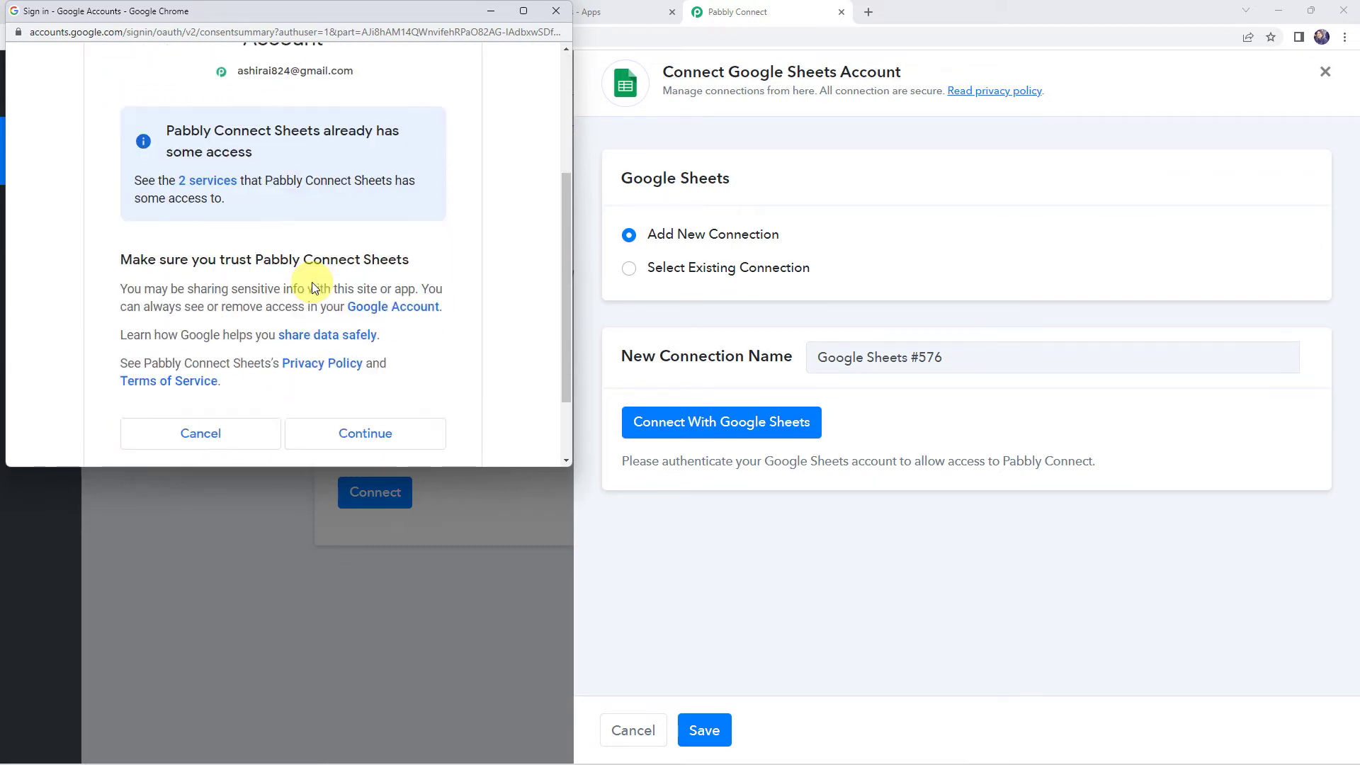
{"action": "left_click", "coordinate": [365, 338]}
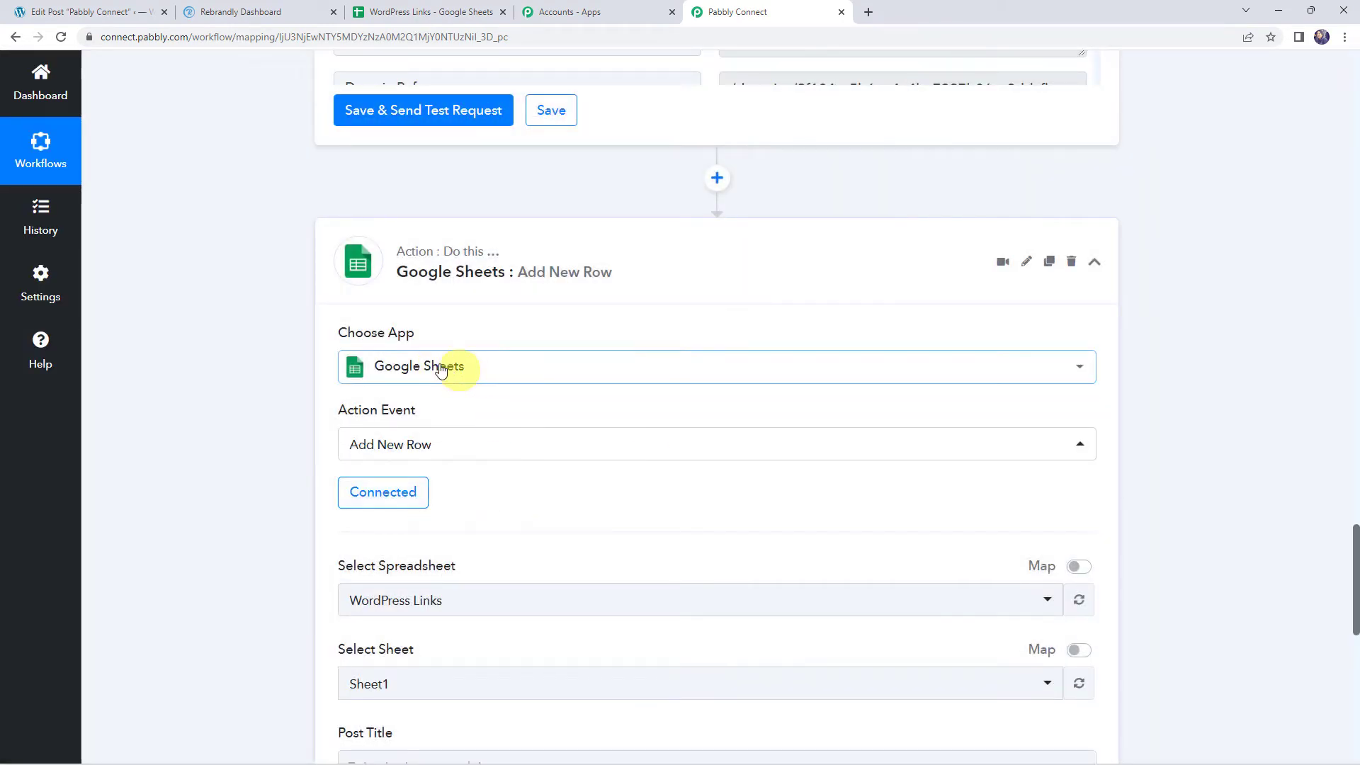
Step: Review the Google Sheets action's fields and spreadsheet options, and examine the column headers in the WordPress Links spreadsheet
{"action": "scroll", "coordinate": [308, 524], "scroll_direction": "down", "scroll_amount": 4}
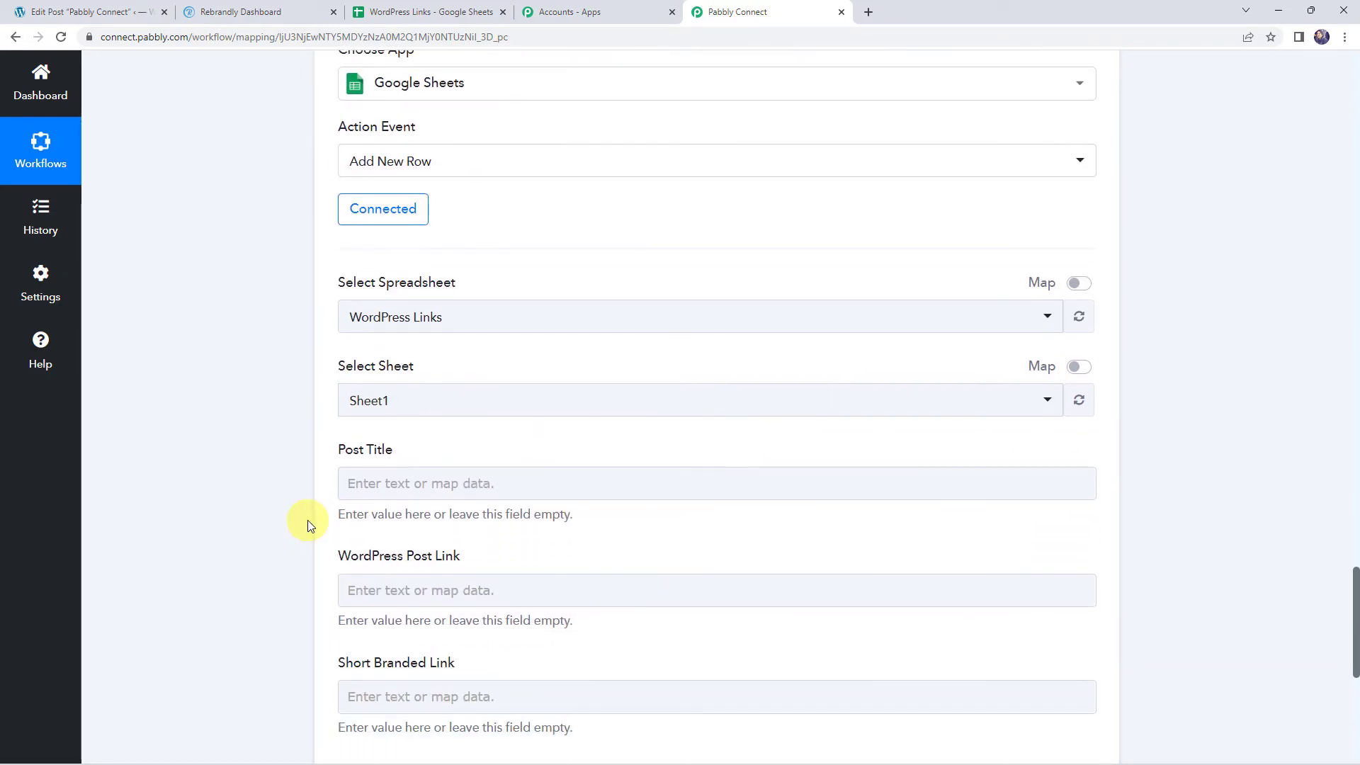
{"action": "left_click", "coordinate": [408, 319]}
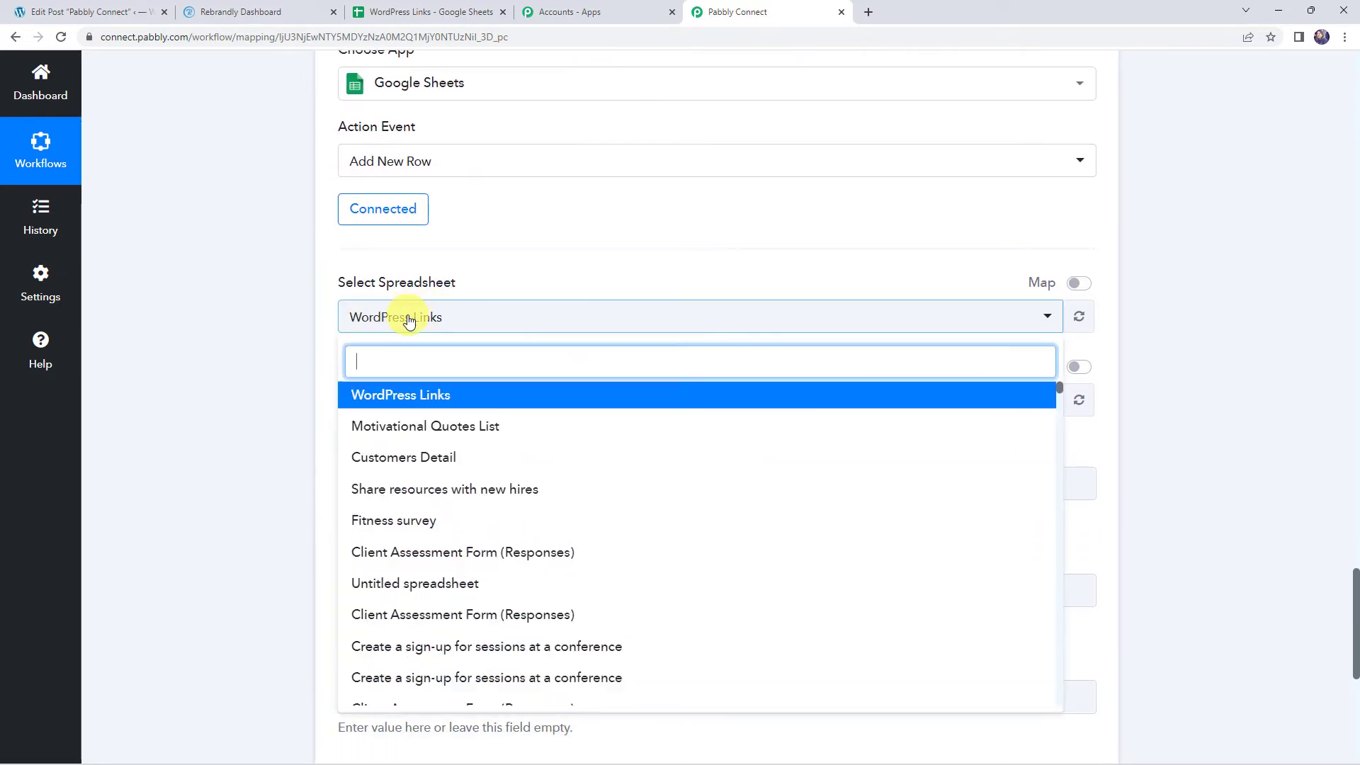
{"action": "scroll", "coordinate": [411, 488], "scroll_direction": "down", "scroll_amount": 7}
{"action": "scroll", "coordinate": [412, 518], "scroll_direction": "up", "scroll_amount": 8}
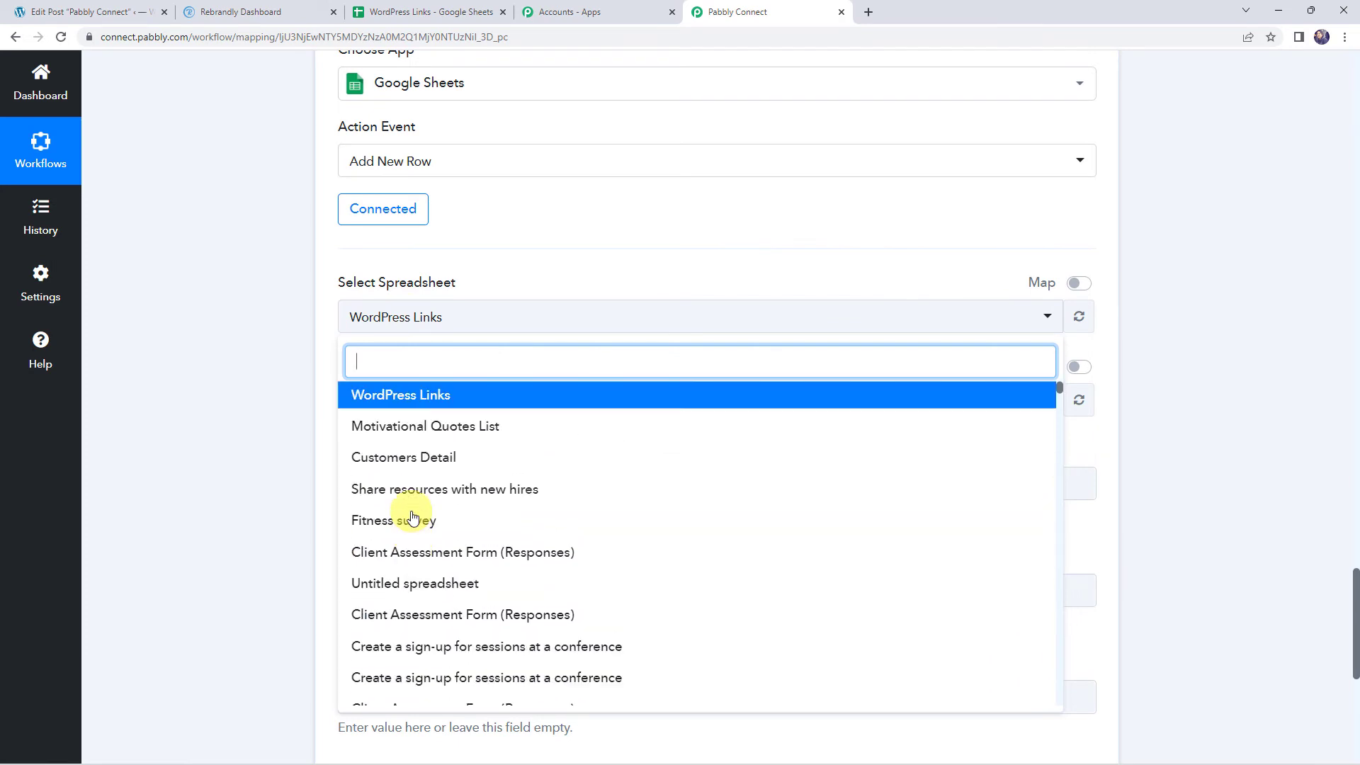
{"action": "left_click", "coordinate": [282, 342]}
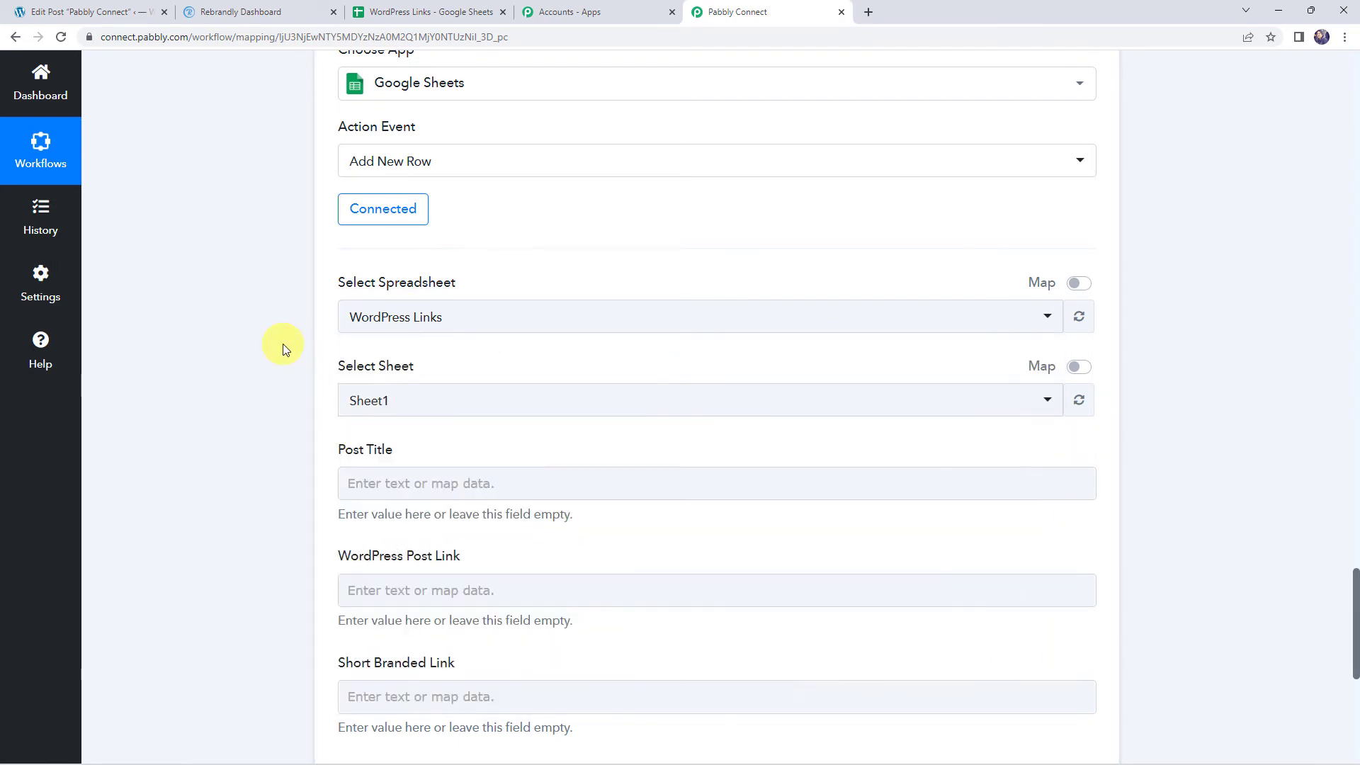
{"action": "left_click", "coordinate": [420, 12]}
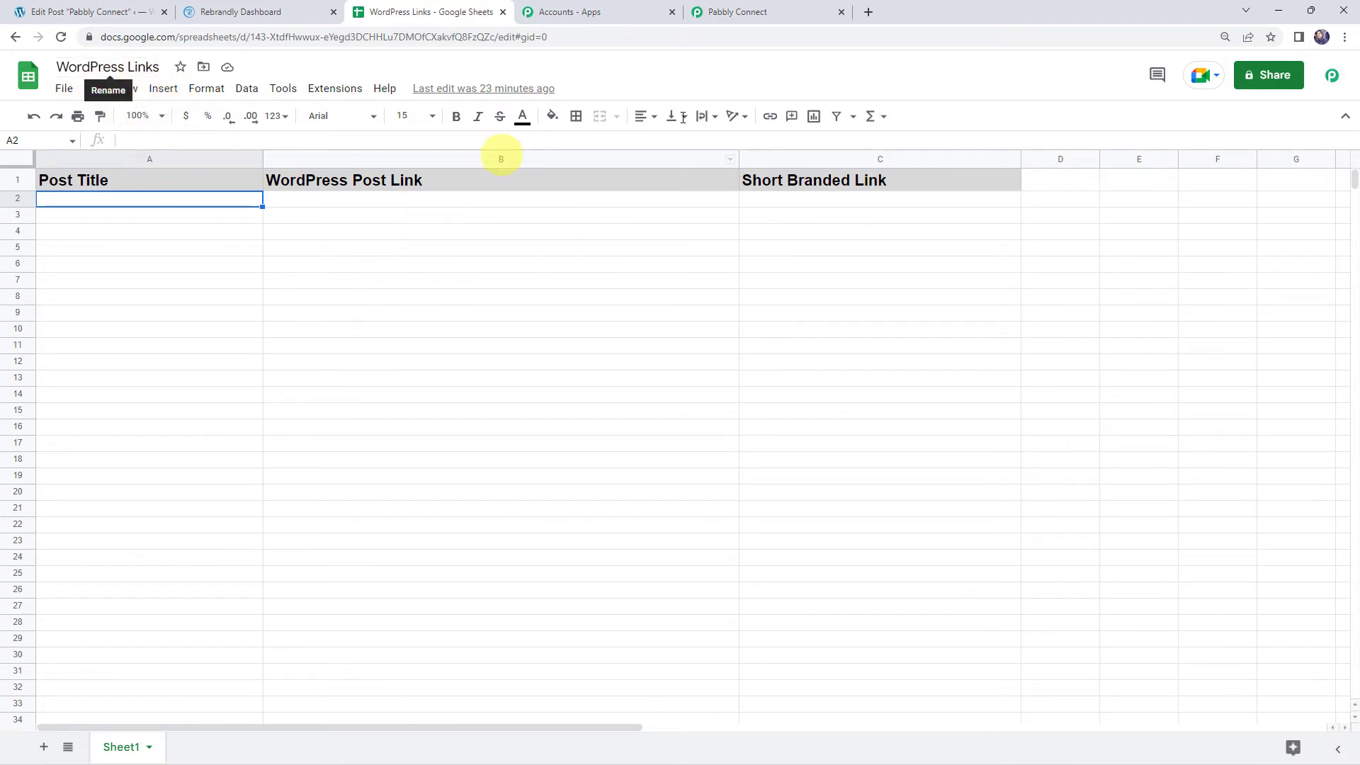
{"action": "left_click", "coordinate": [784, 12]}
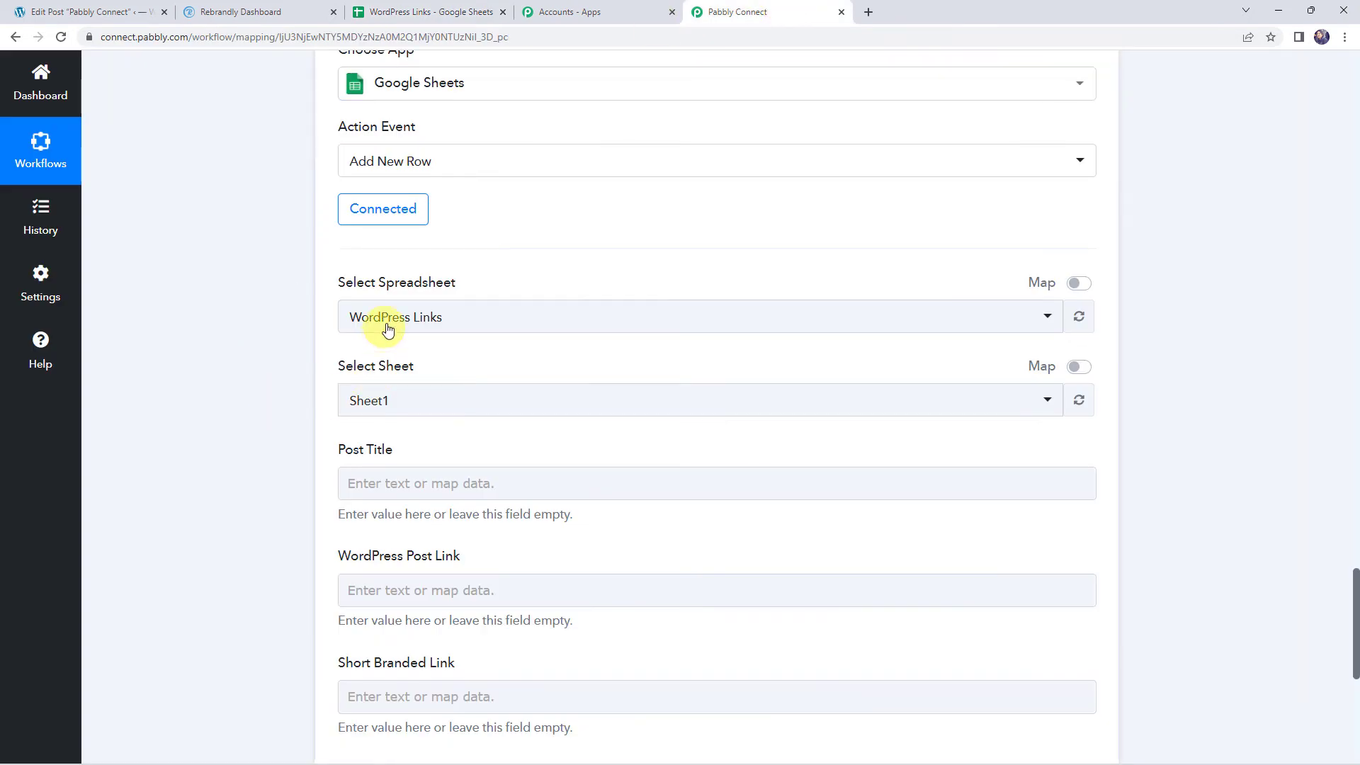
Step: Select the WordPress Links spreadsheet and its Sheet1 as the destination for the new row
{"action": "left_click", "coordinate": [480, 319]}
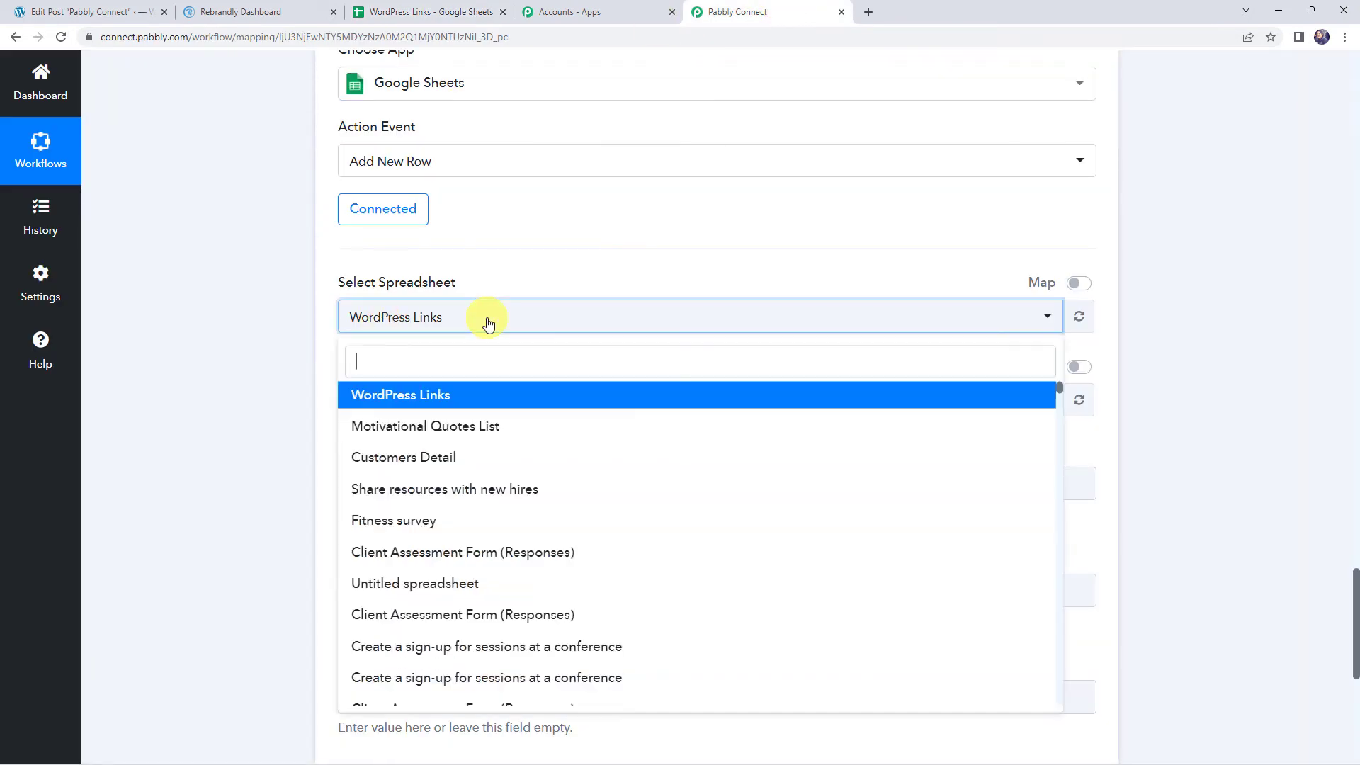
{"action": "left_click", "coordinate": [414, 396]}
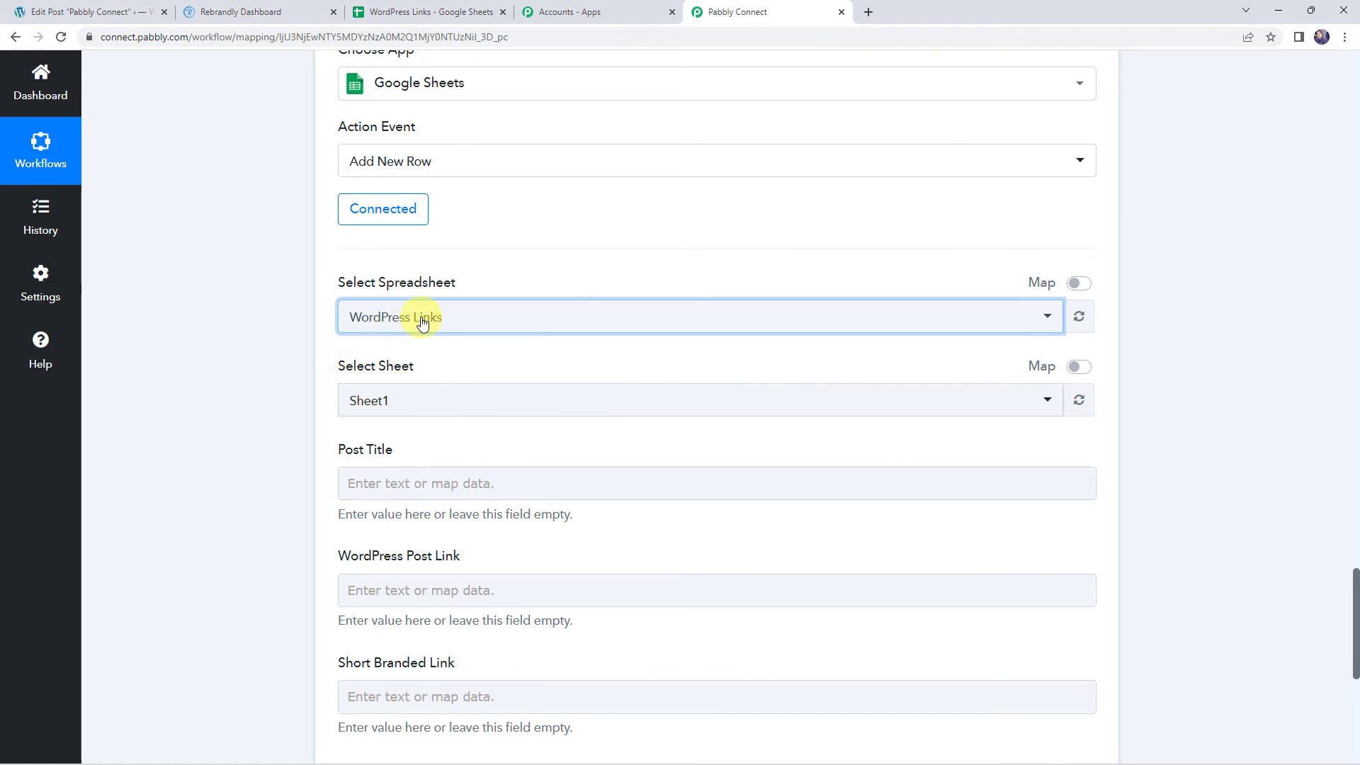
{"action": "left_click", "coordinate": [387, 401]}
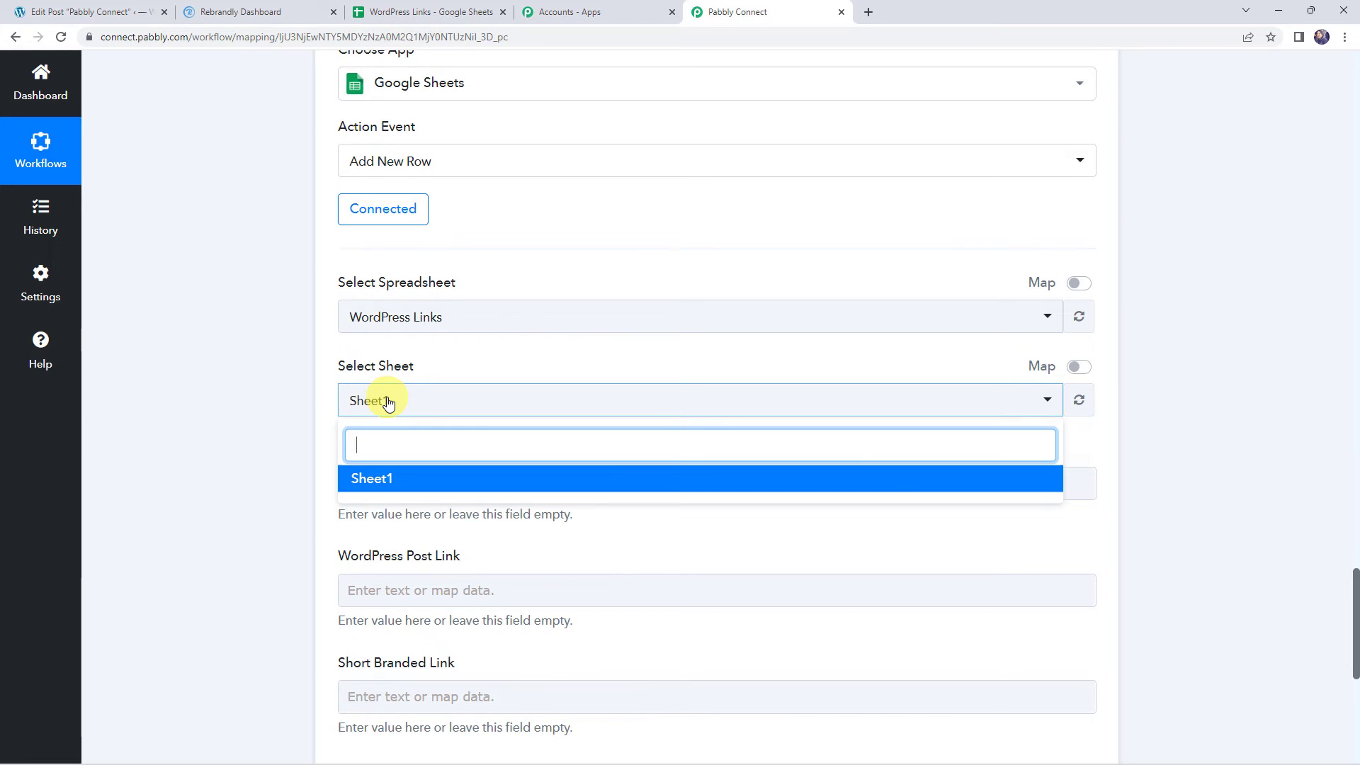
{"action": "left_click", "coordinate": [388, 480]}
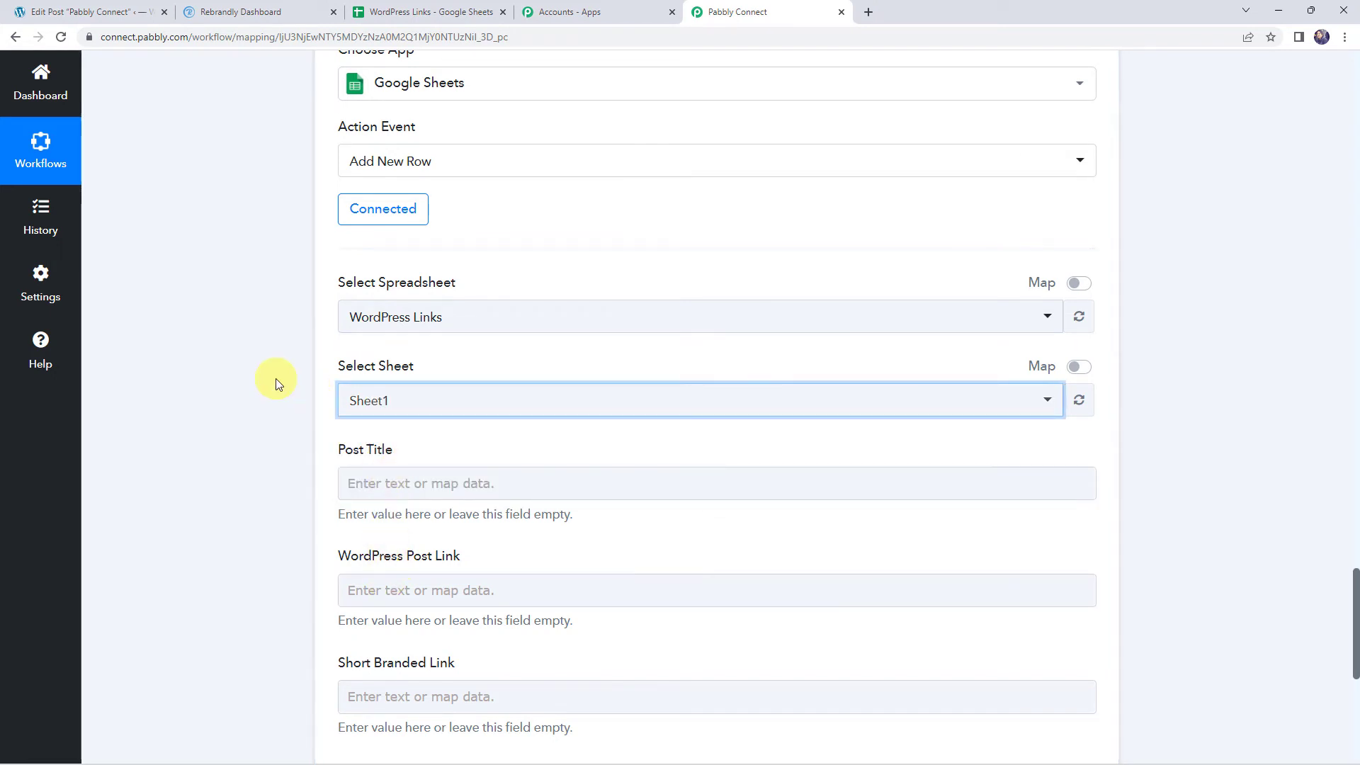
Step: Map the Post Title column to the WordPress trigger's Post Post Title value
{"action": "scroll", "coordinate": [273, 389], "scroll_direction": "down", "scroll_amount": 1}
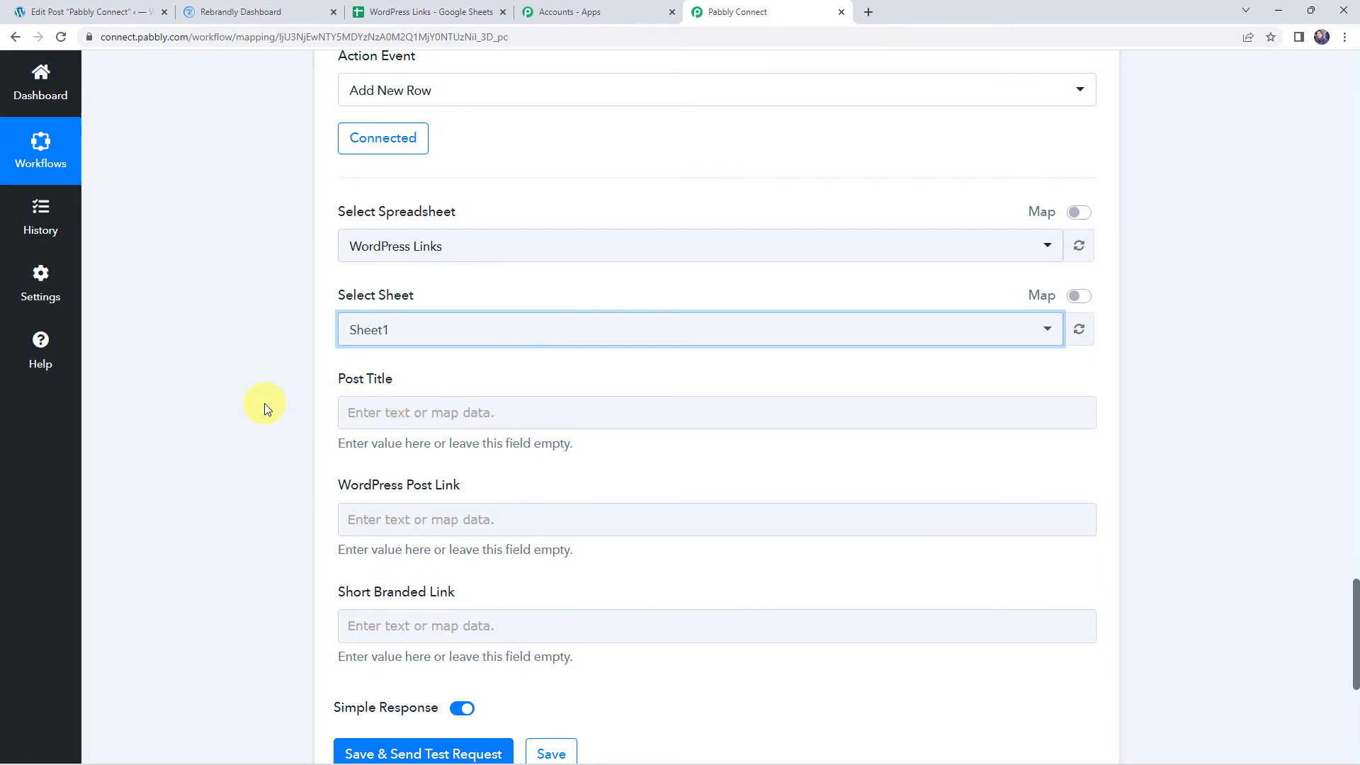
{"action": "left_click", "coordinate": [367, 409]}
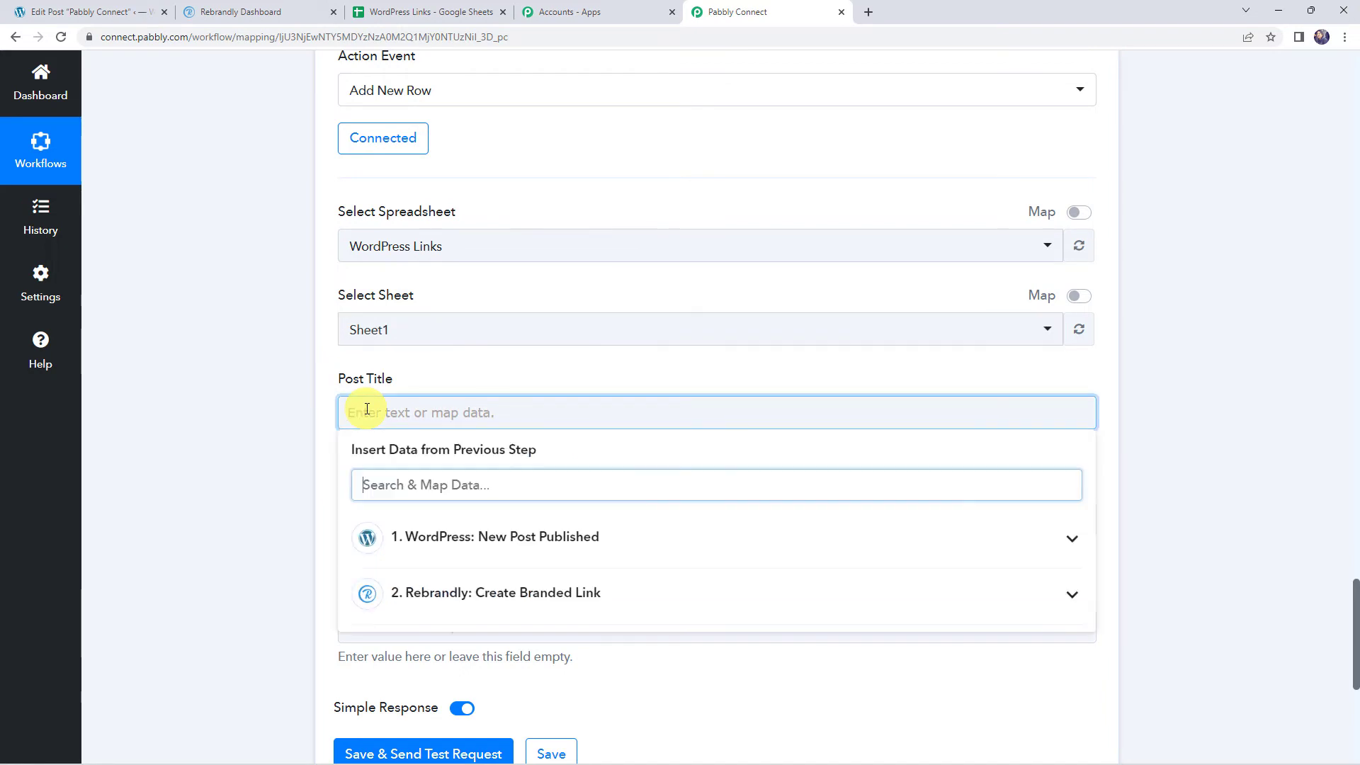
{"action": "left_click", "coordinate": [411, 538]}
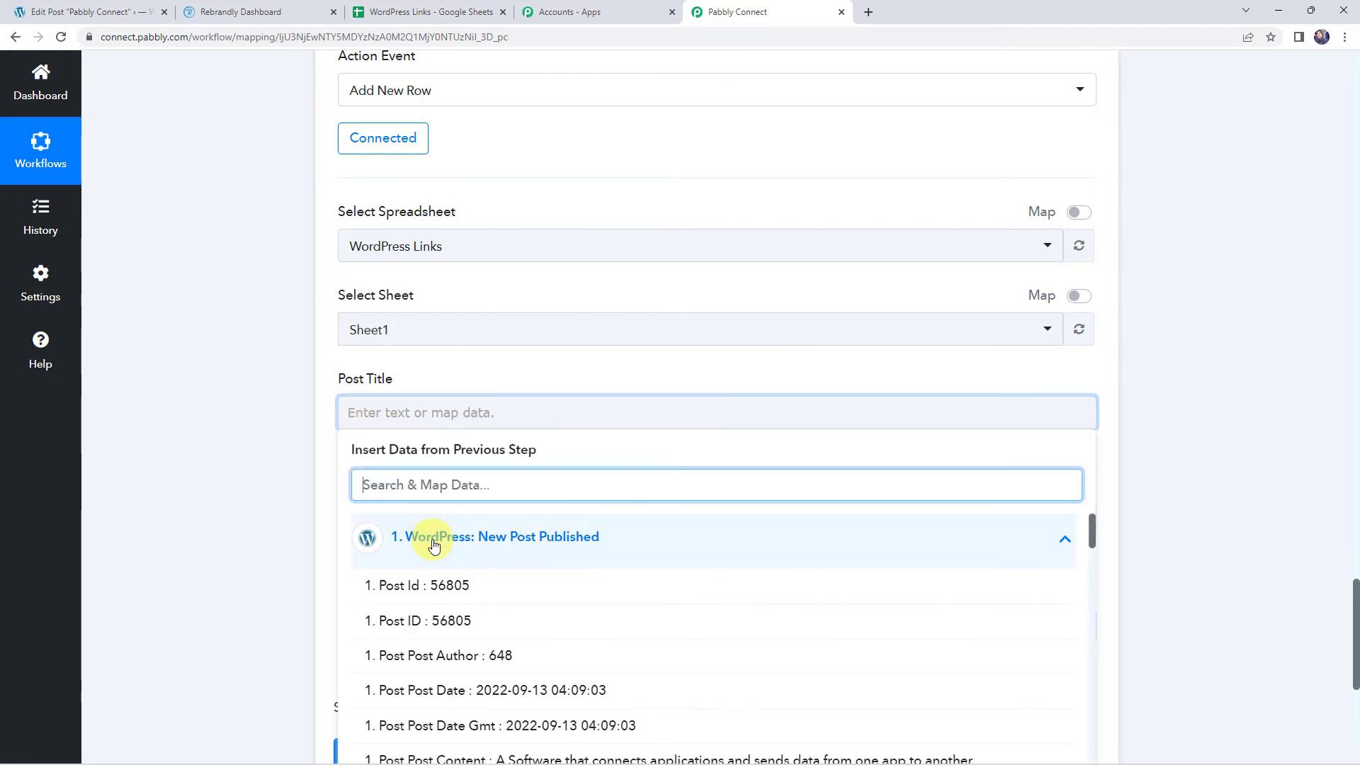
{"action": "type", "text": "p"}
{"action": "key", "text": "BackSpace"}
{"action": "type", "text": "pabb"}
{"action": "left_click", "coordinate": [433, 587]}
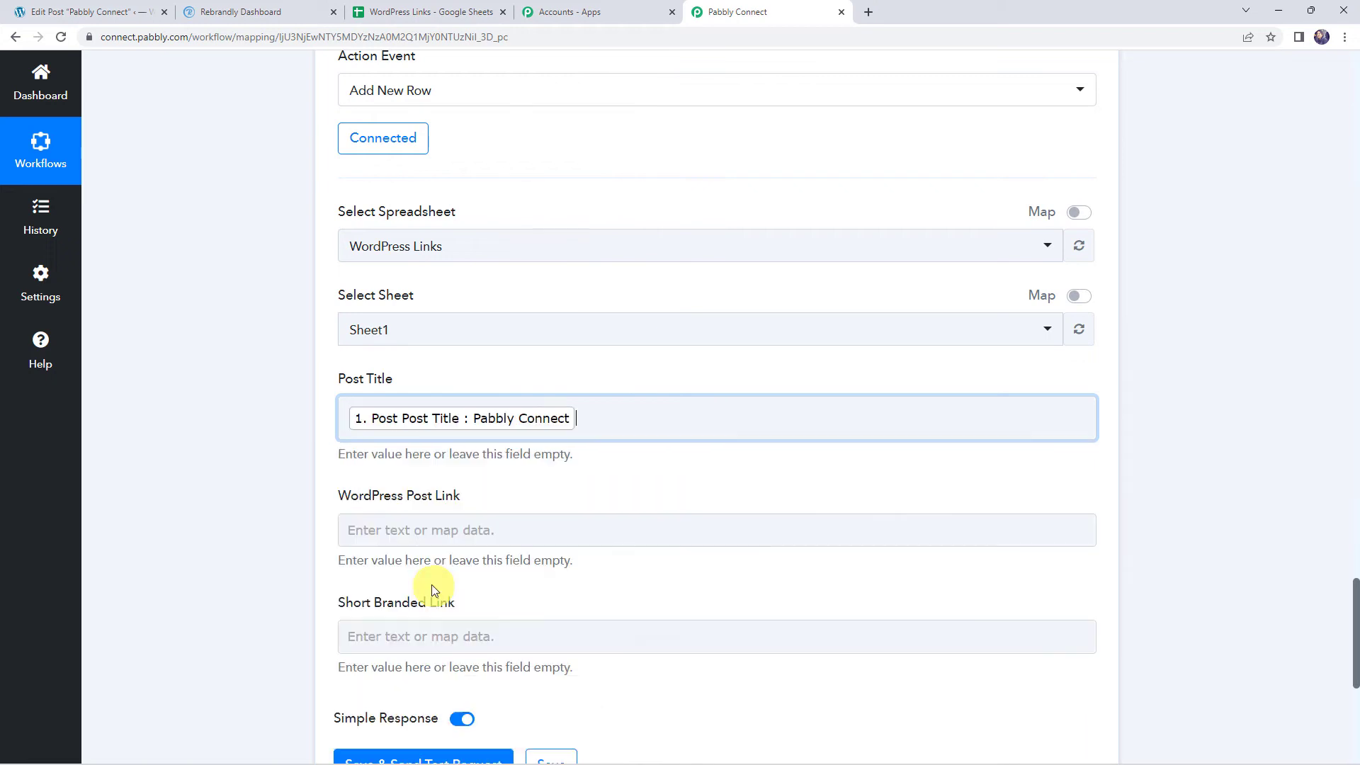
Step: Map the WordPress Post Link column to the Post Permalink value from the WordPress trigger
{"action": "scroll", "coordinate": [312, 476], "scroll_direction": "down", "scroll_amount": 2}
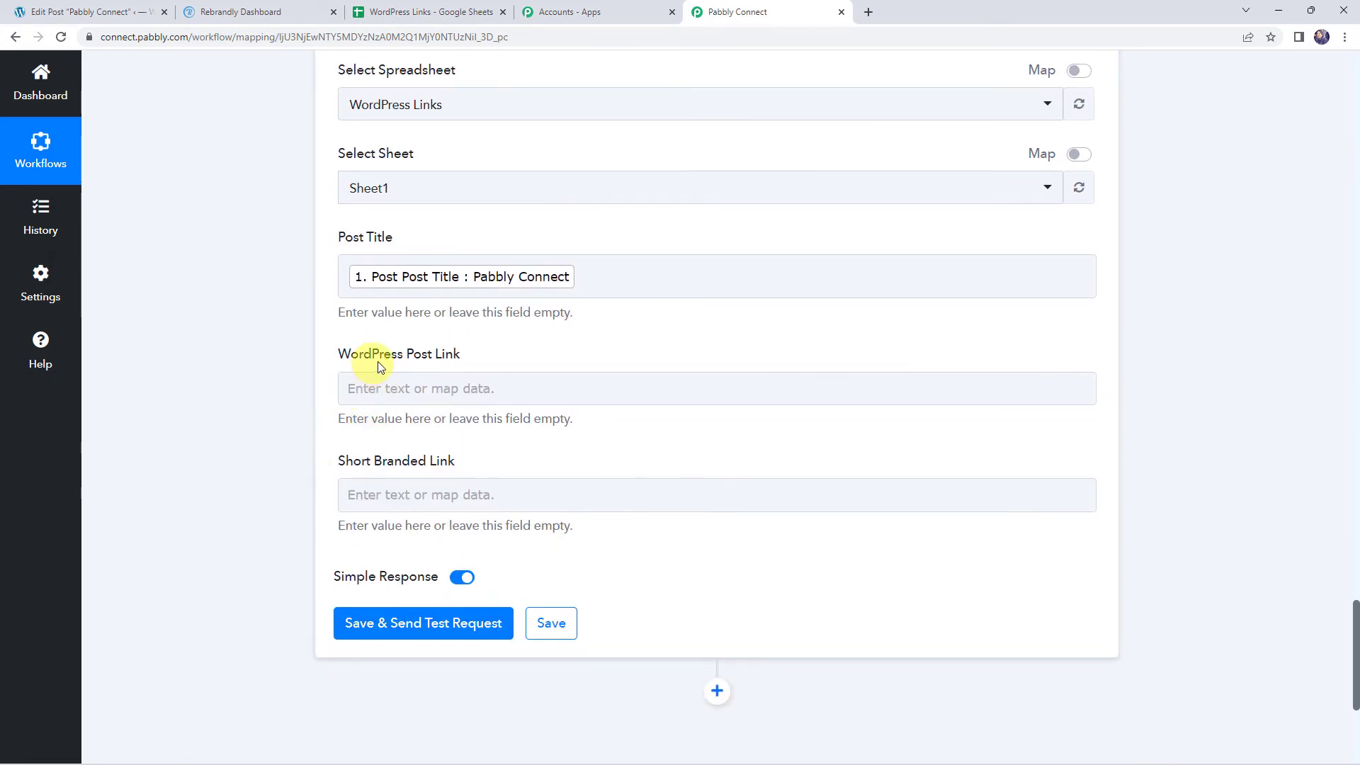
{"action": "left_click", "coordinate": [433, 385]}
{"action": "left_click", "coordinate": [433, 500]}
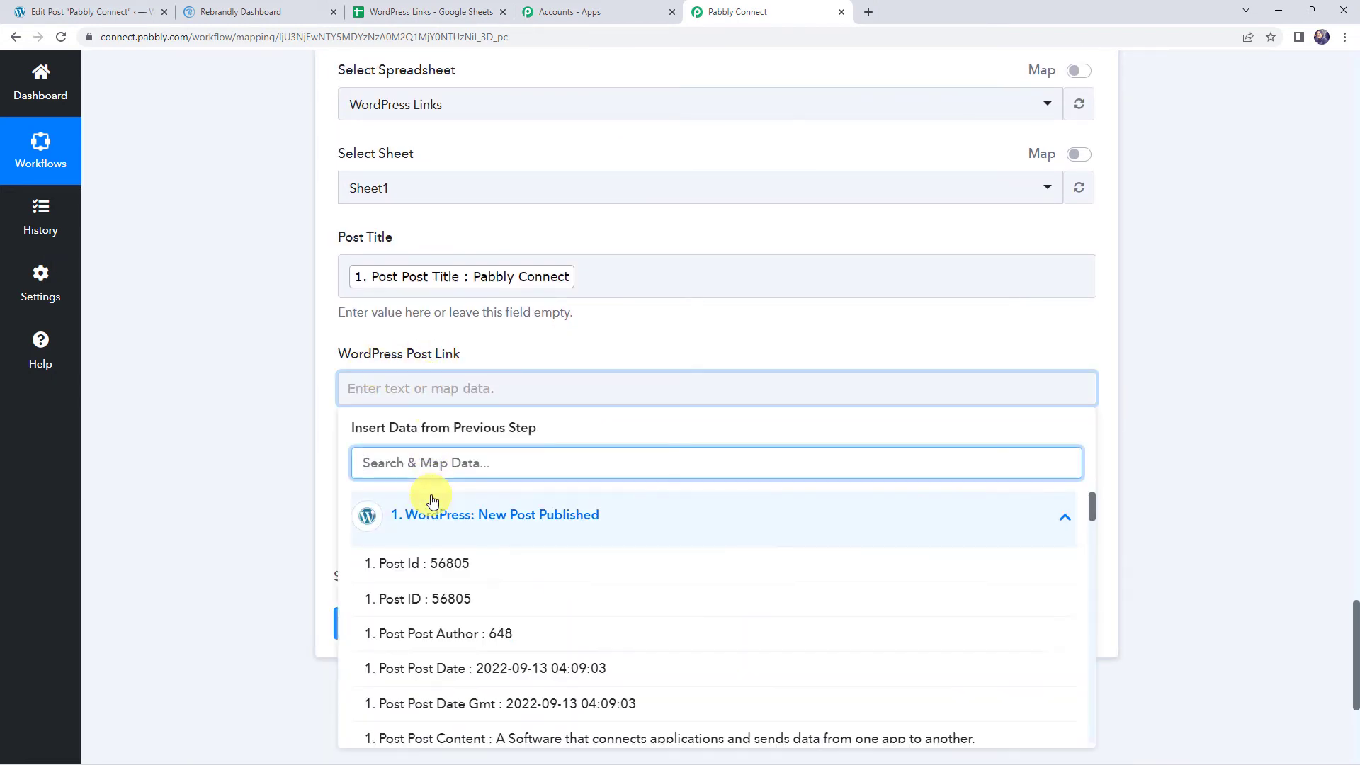
{"action": "type", "text": "per"}
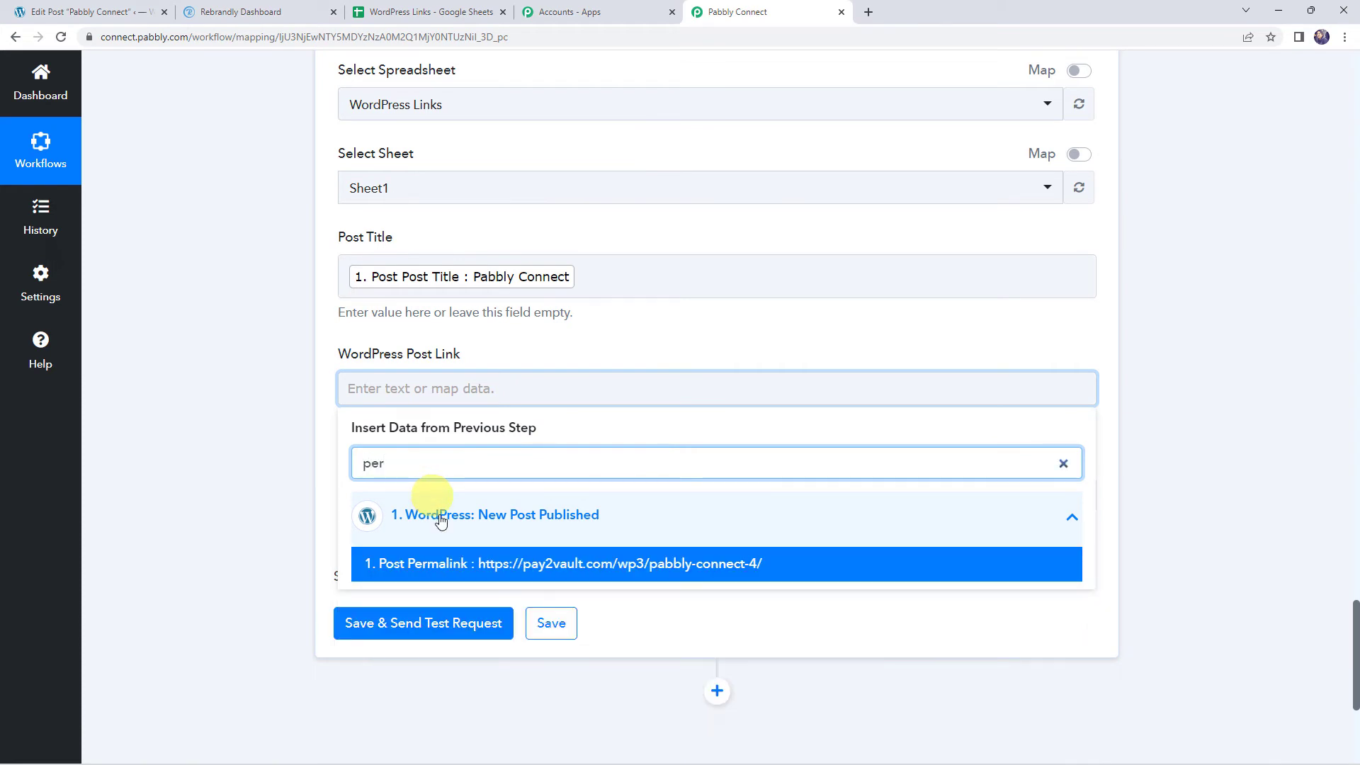
{"action": "left_click", "coordinate": [446, 563]}
{"action": "left_click", "coordinate": [249, 465]}
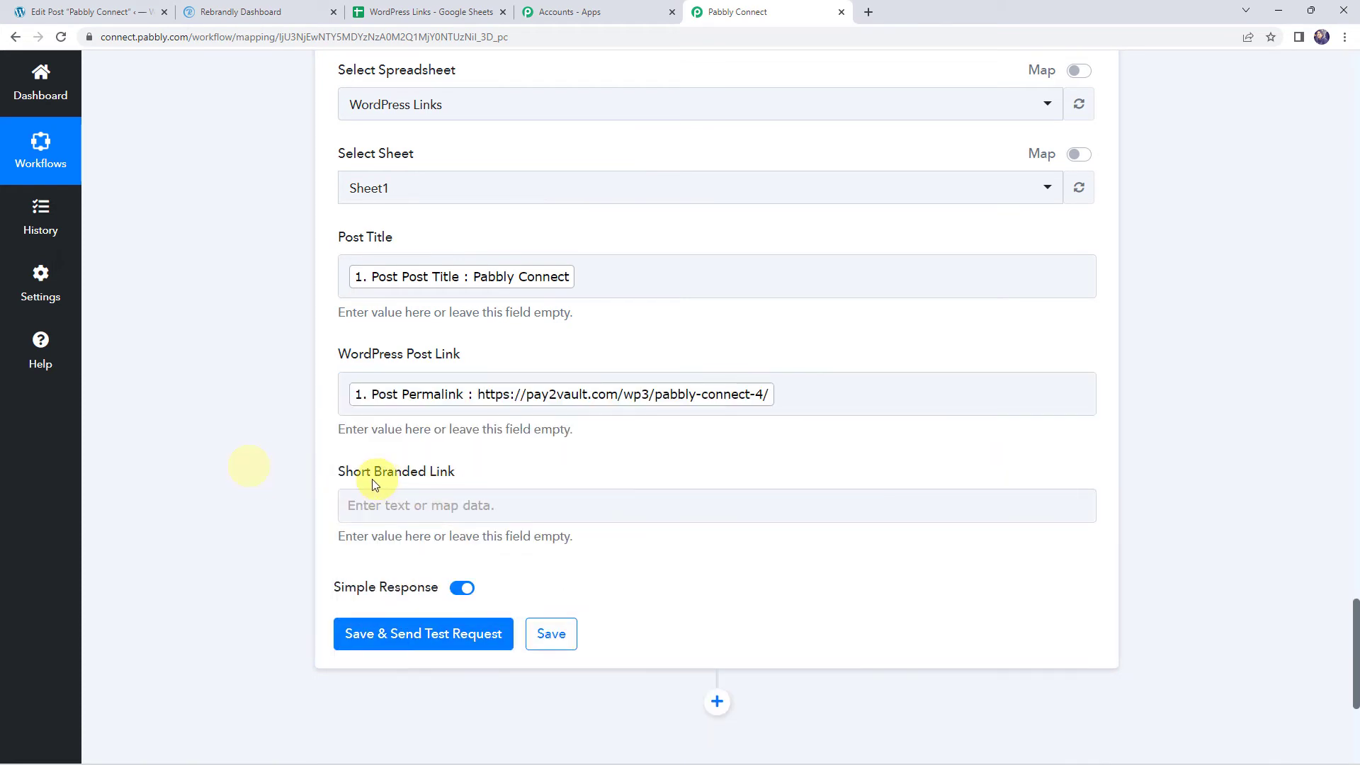
Step: Check the short link in the Rebrandly response and map the Short Branded Link column to Rebrandly's ShortUrl value
{"action": "scroll", "coordinate": [243, 471], "scroll_direction": "up", "scroll_amount": 9}
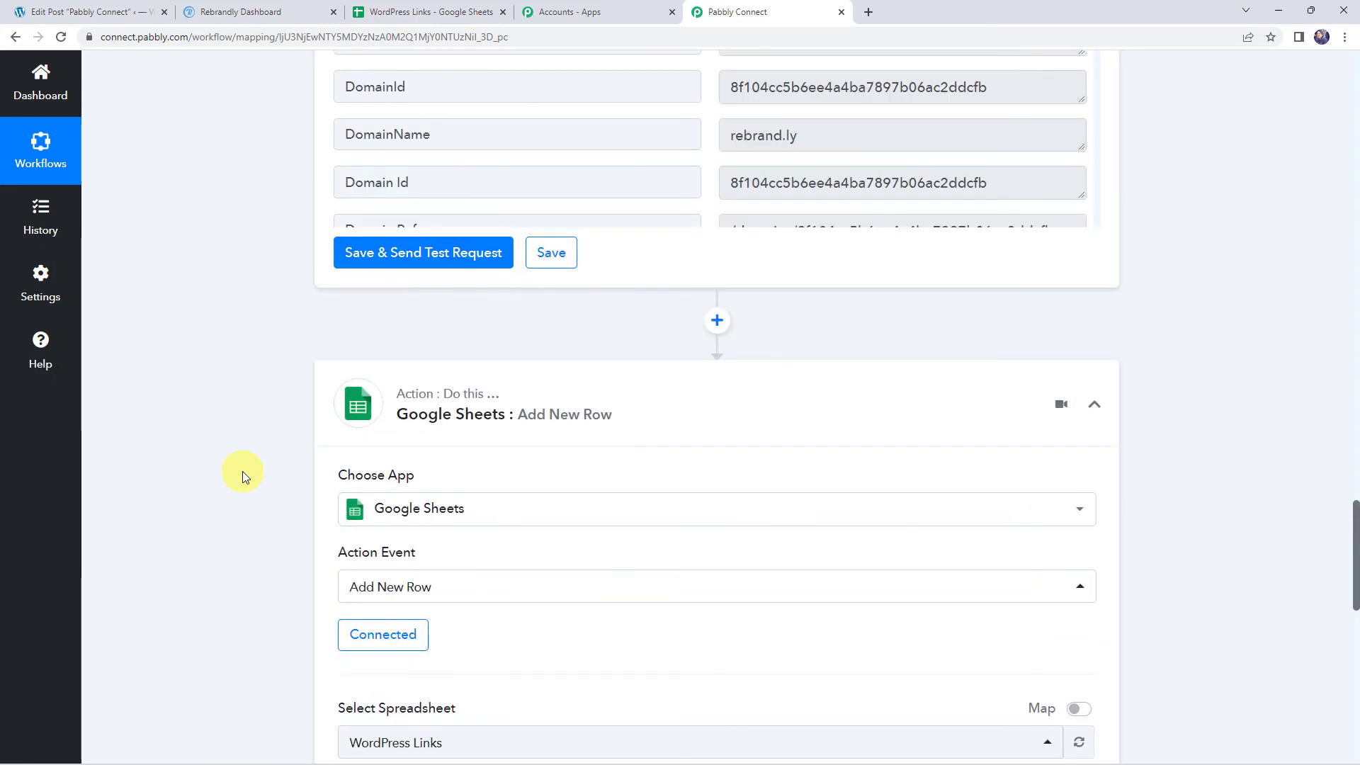
{"action": "scroll", "coordinate": [242, 471], "scroll_direction": "up", "scroll_amount": 5}
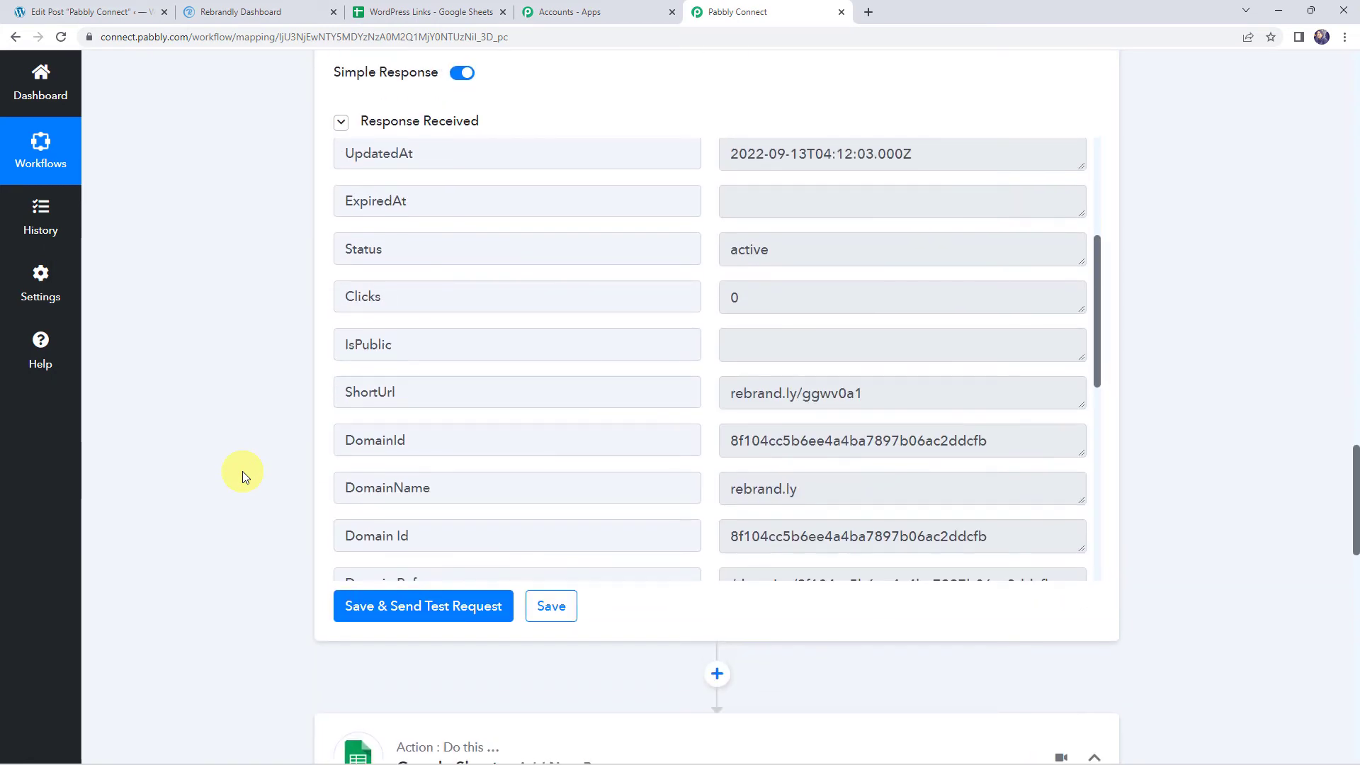
{"action": "left_click", "coordinate": [989, 395]}
{"action": "scroll", "coordinate": [255, 398], "scroll_direction": "down", "scroll_amount": 16}
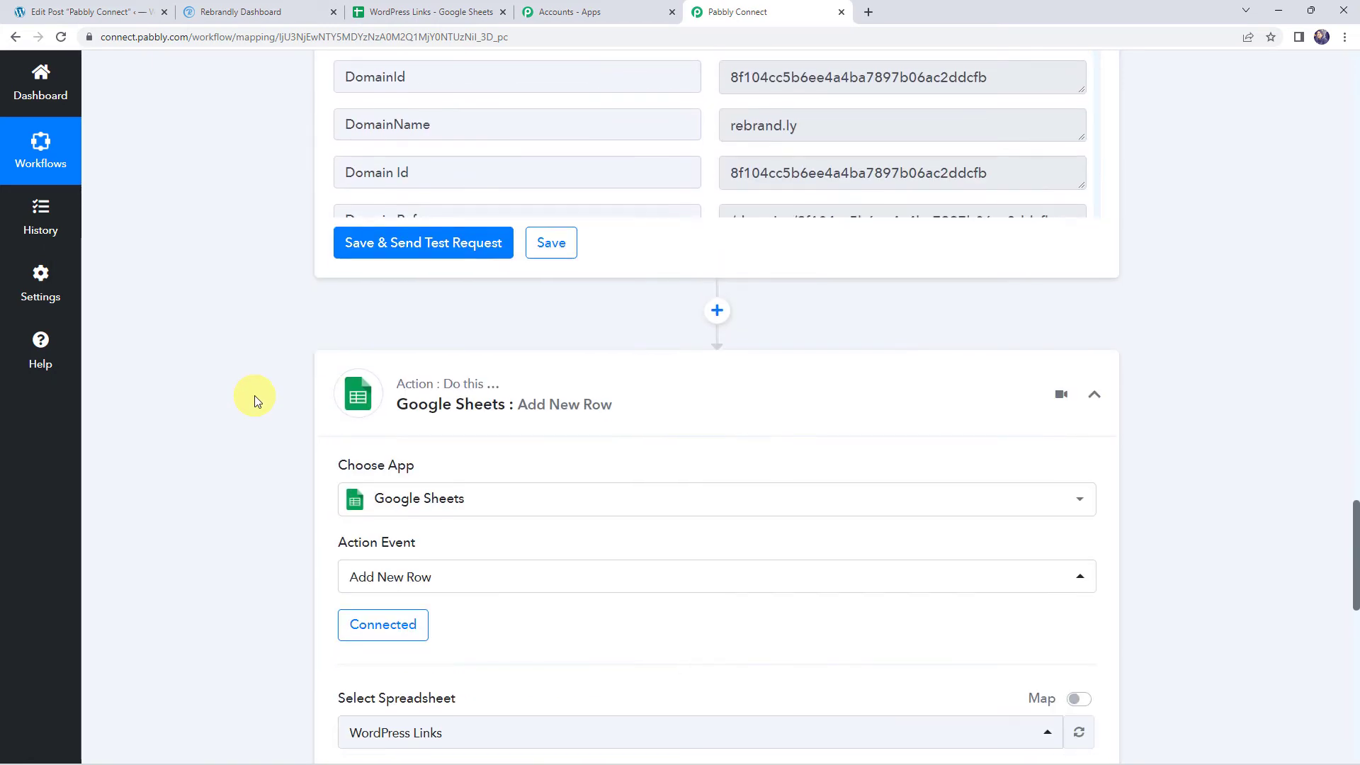
{"action": "left_click", "coordinate": [376, 360]}
{"action": "left_click", "coordinate": [401, 551]}
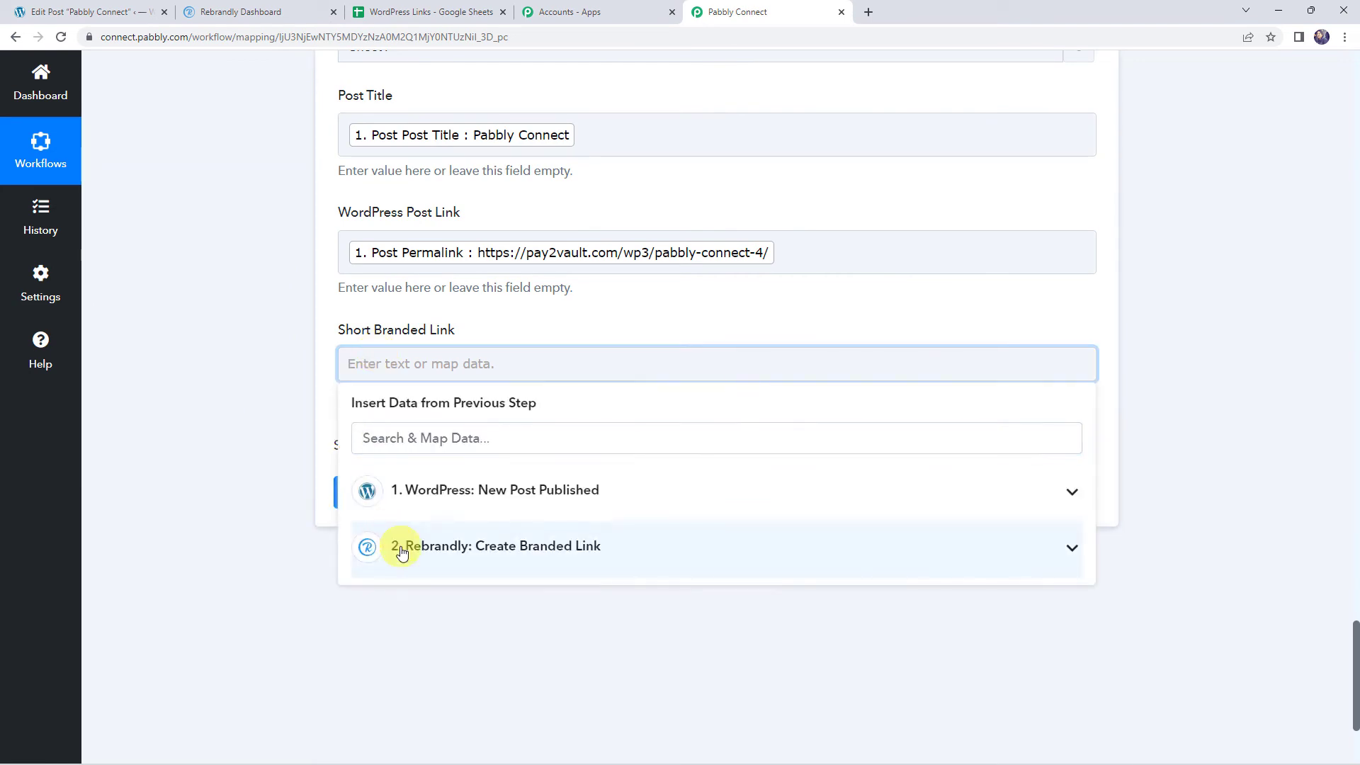
{"action": "type", "text": "sh"}
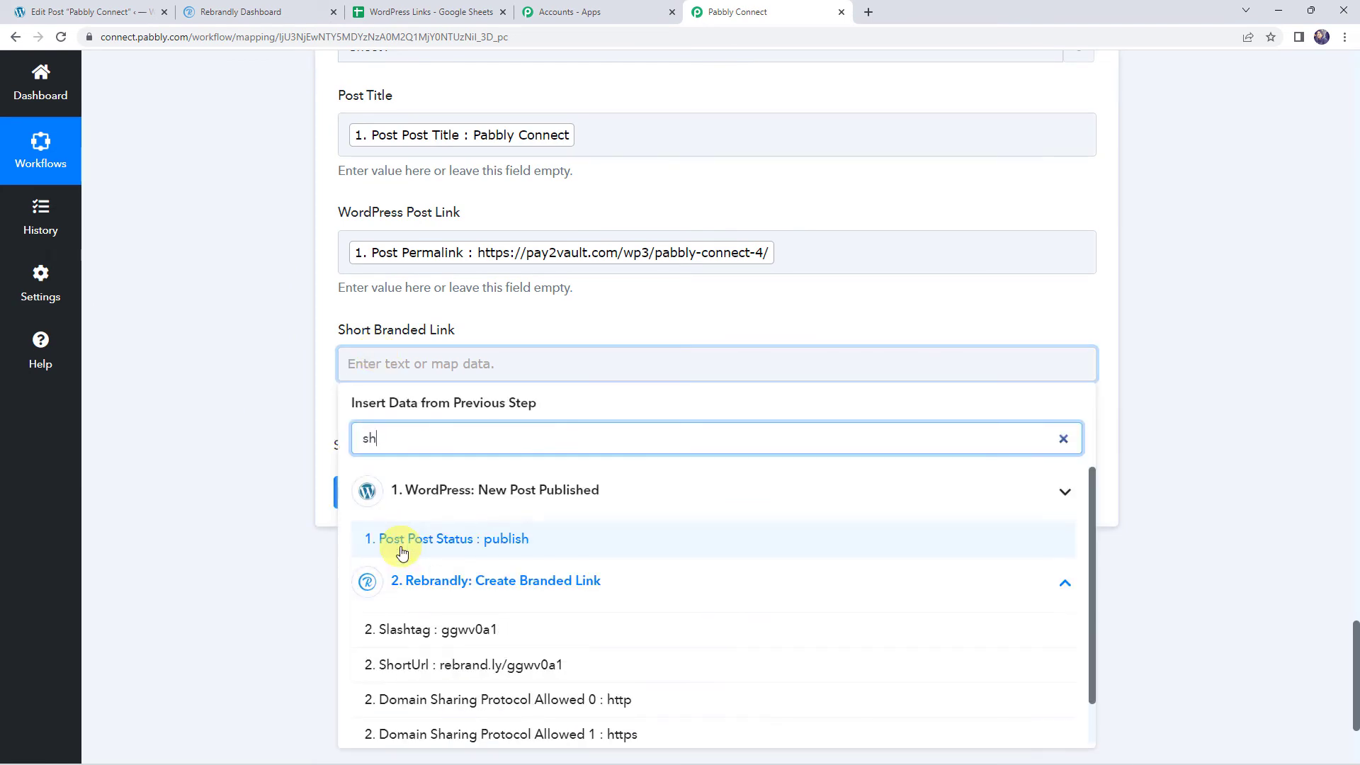
{"action": "left_click", "coordinate": [418, 669]}
{"action": "left_click", "coordinate": [279, 476]}
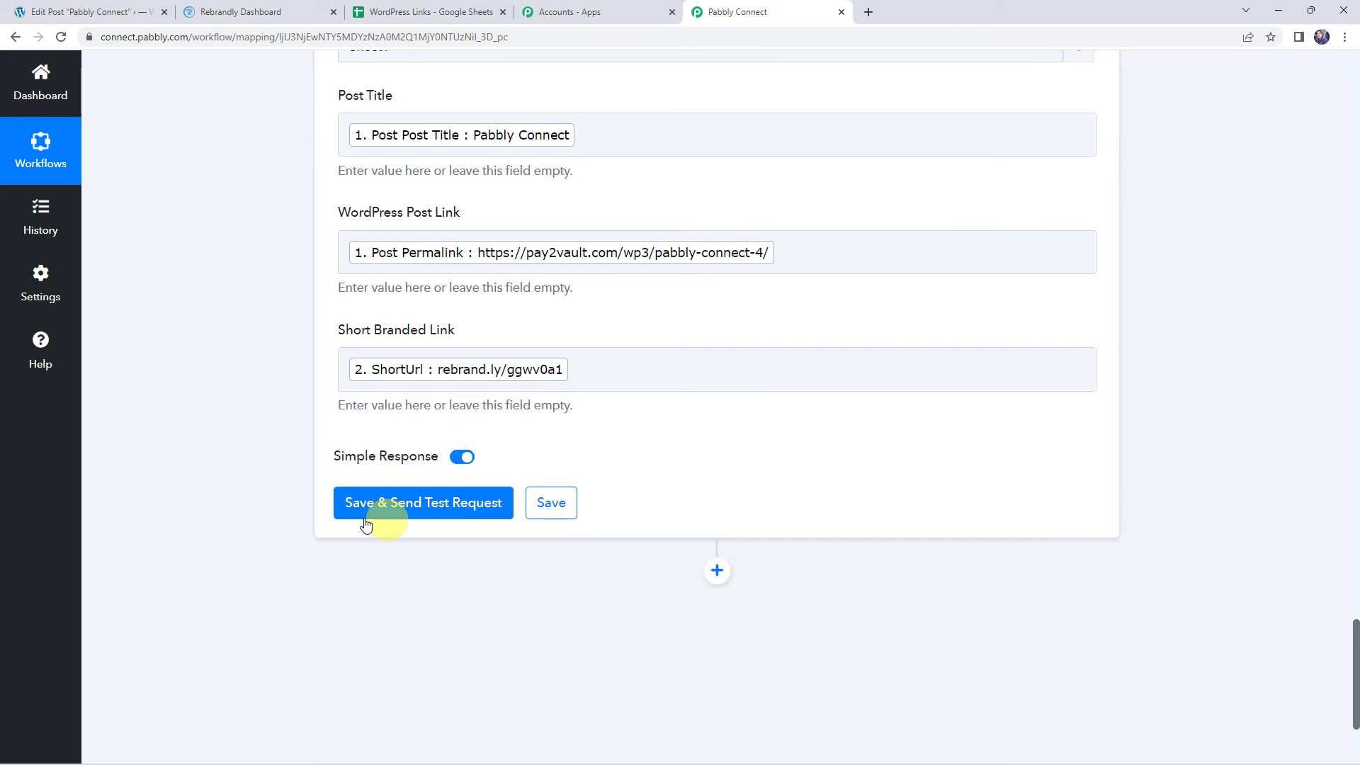
Step: Save and send a test request for the Google Sheets action, and check the added row in the WordPress Links spreadsheet
{"action": "left_click", "coordinate": [401, 508]}
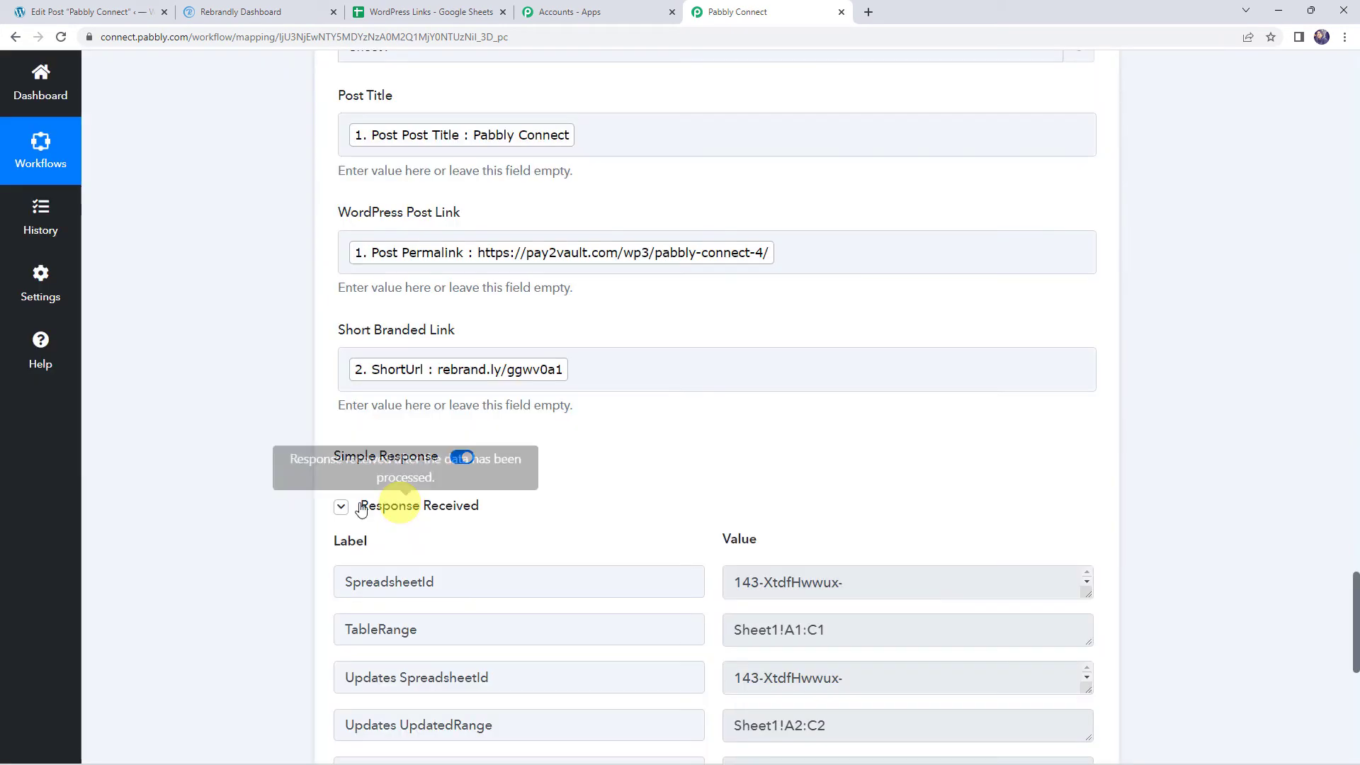
{"action": "scroll", "coordinate": [257, 519], "scroll_direction": "down", "scroll_amount": 3}
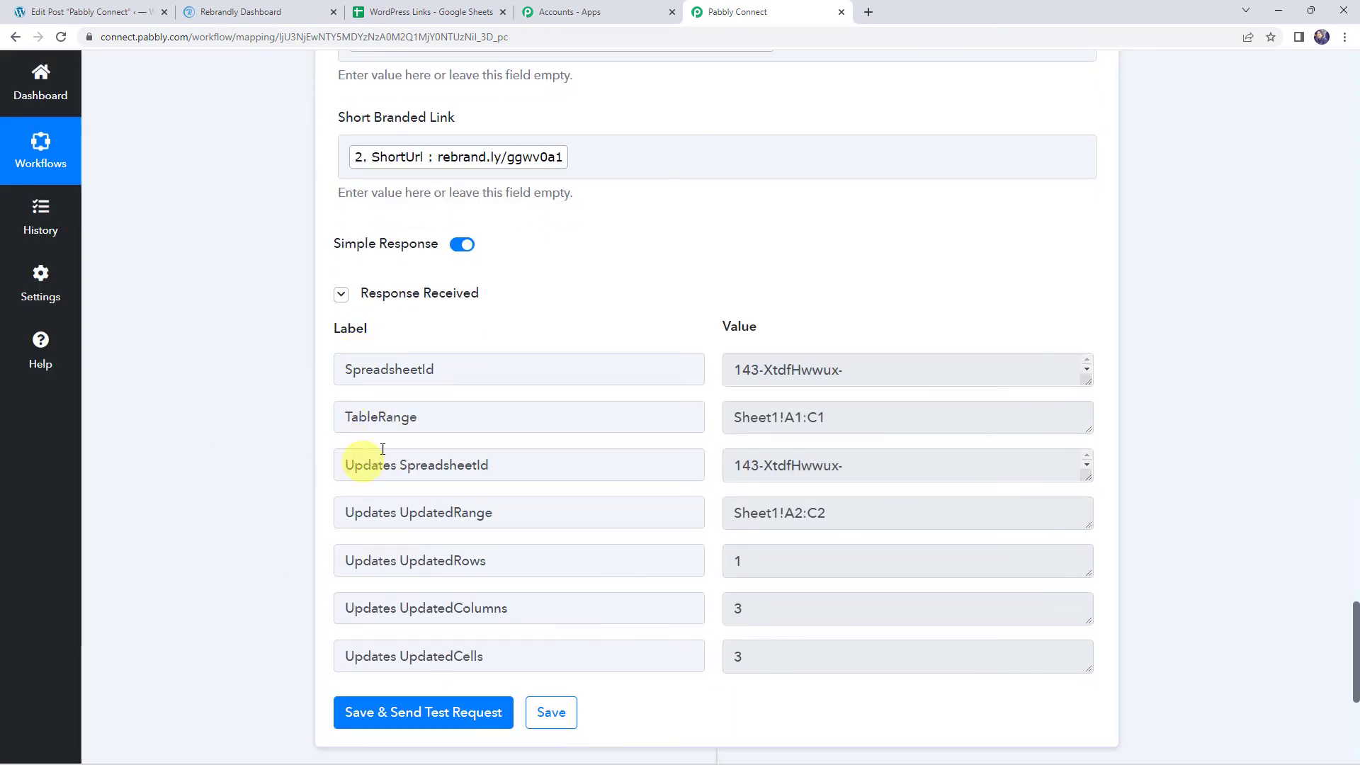
{"action": "left_click", "coordinate": [411, 10]}
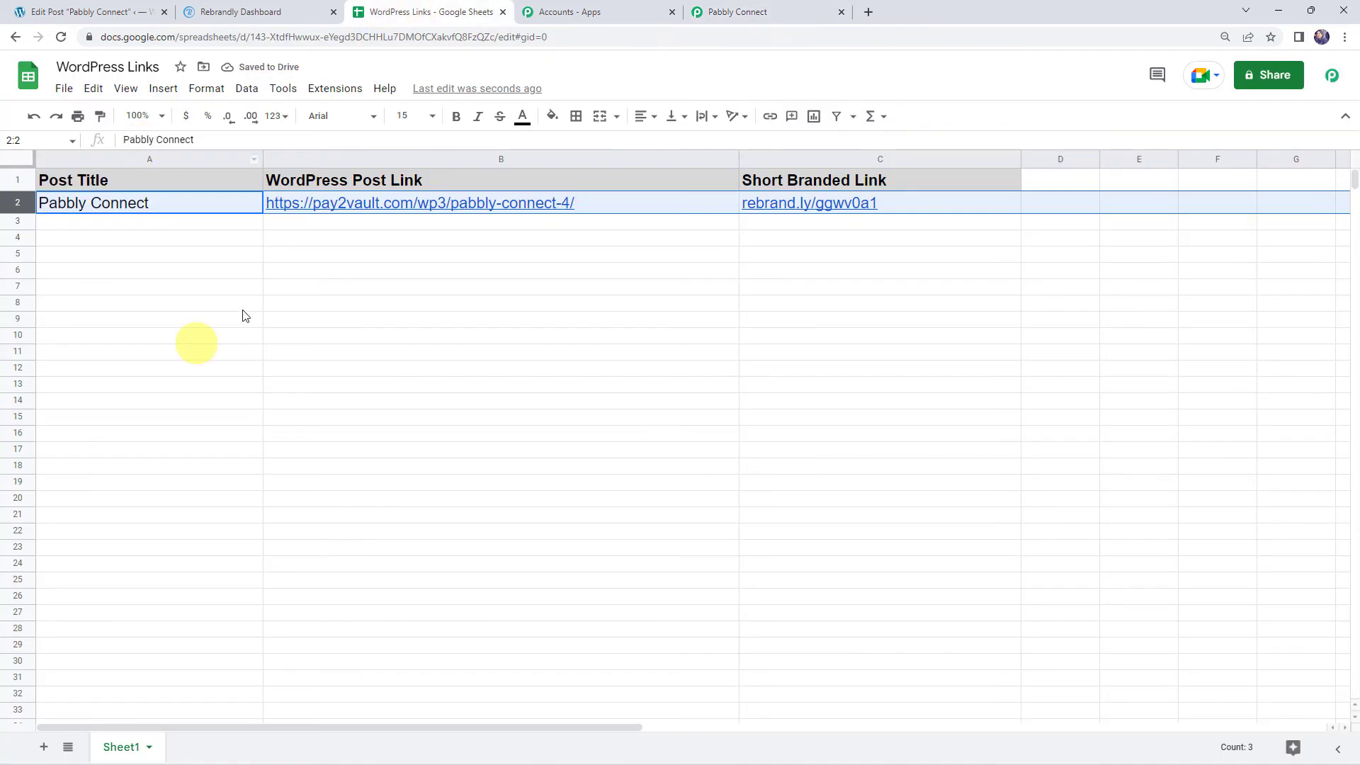
{"action": "left_click", "coordinate": [214, 256]}
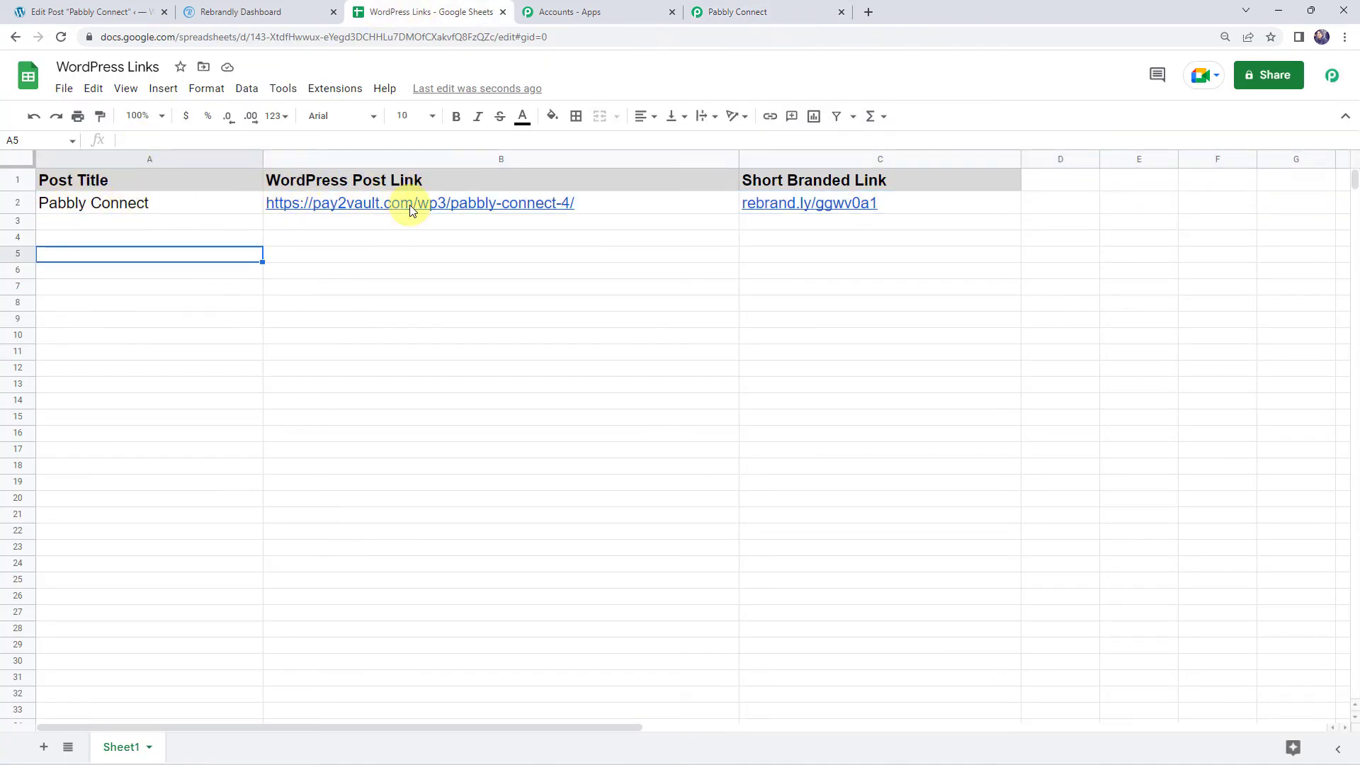
{"action": "mouse_move", "coordinate": [411, 211]}
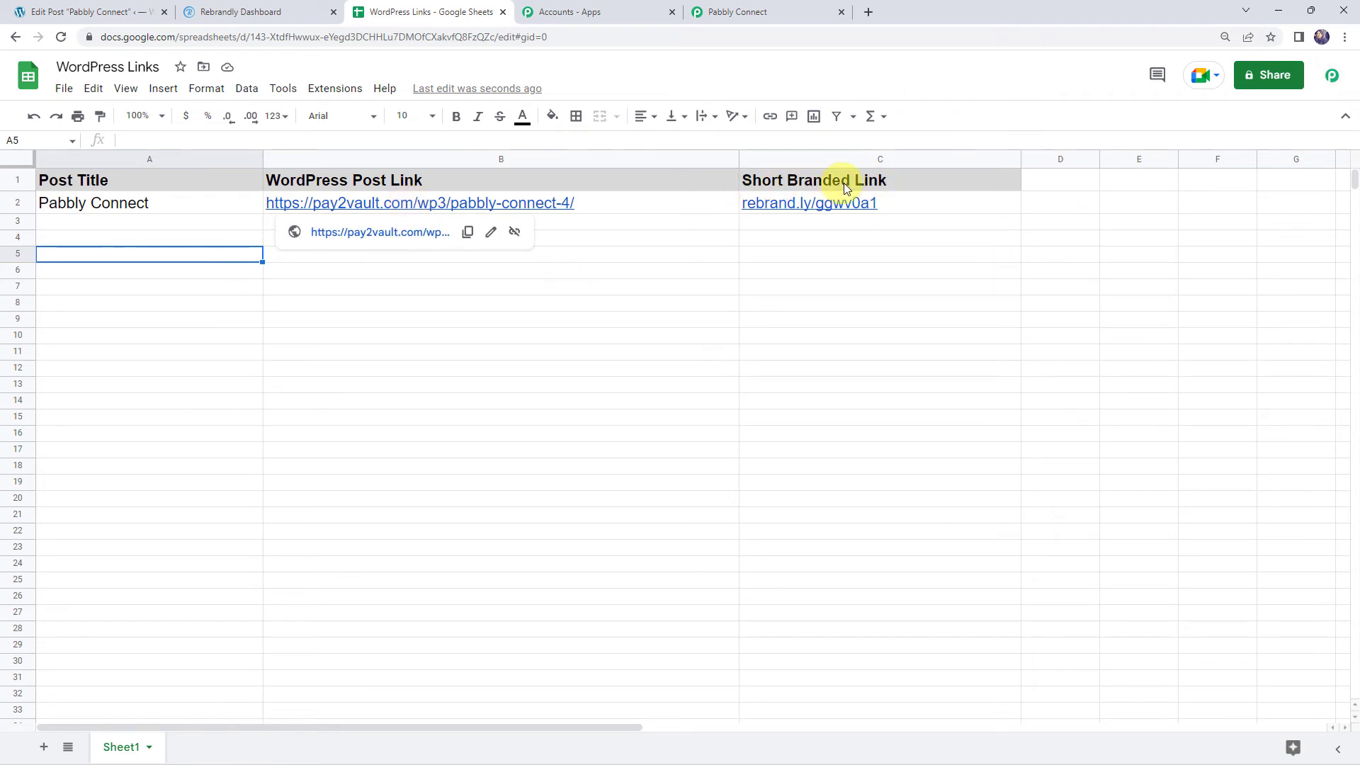
{"action": "mouse_move", "coordinate": [863, 204]}
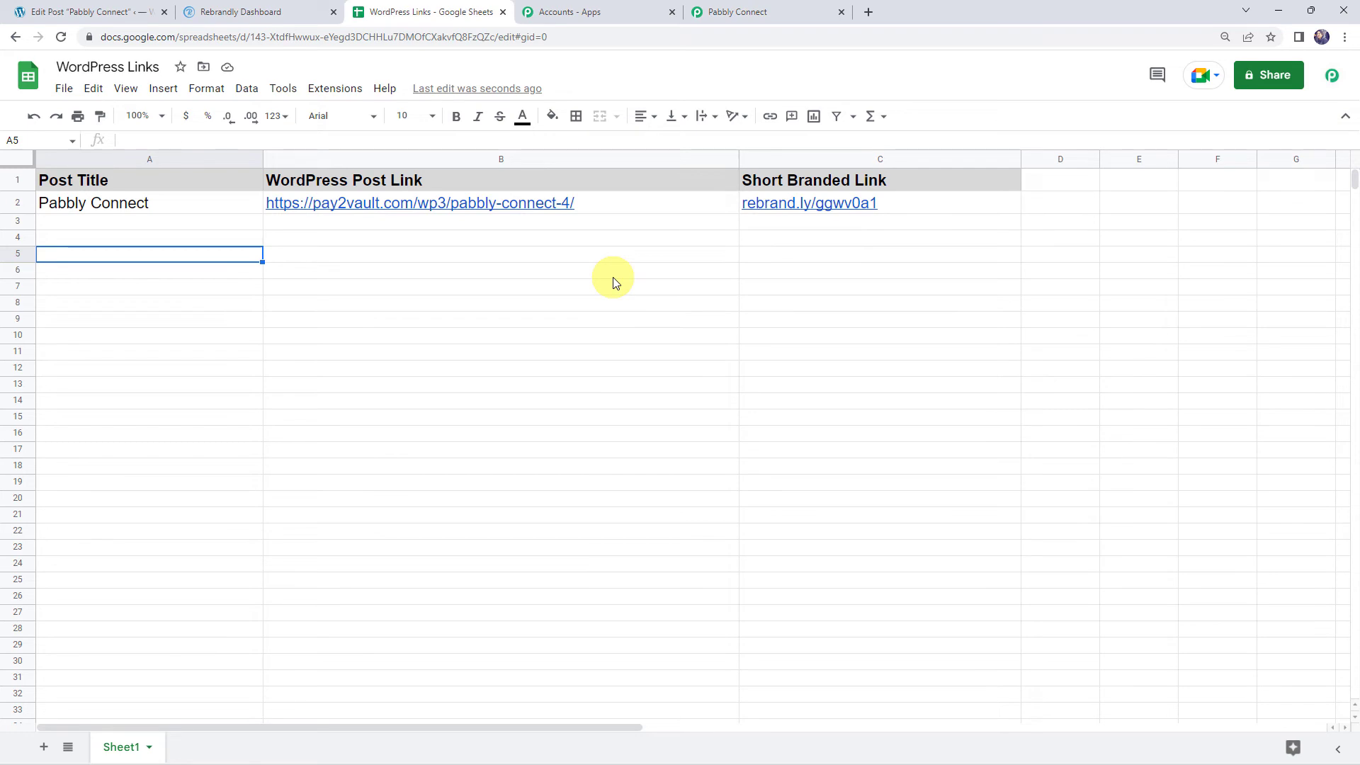
Step: Save the Google Sheets action in Pabbly Connect and return to the WordPress Links spreadsheet
{"action": "left_click", "coordinate": [790, 11]}
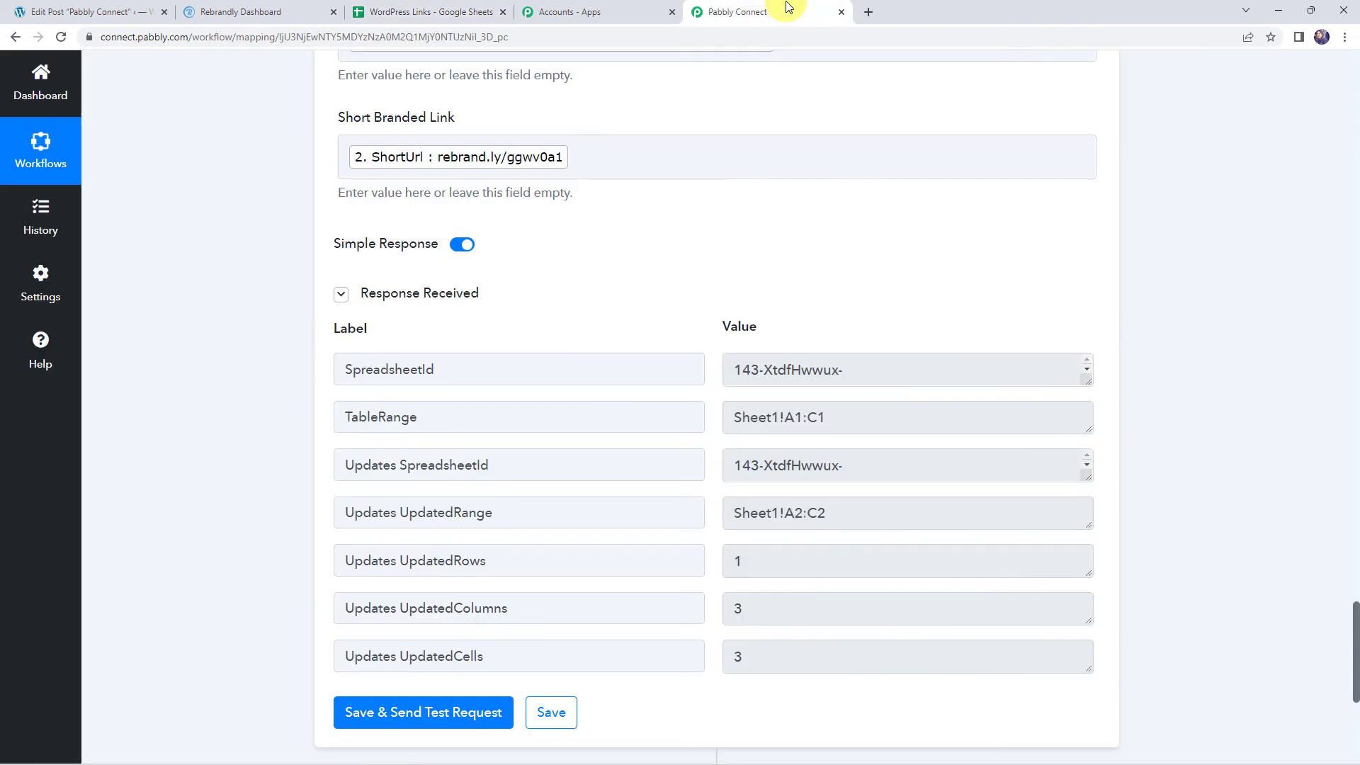
{"action": "left_click", "coordinate": [554, 702]}
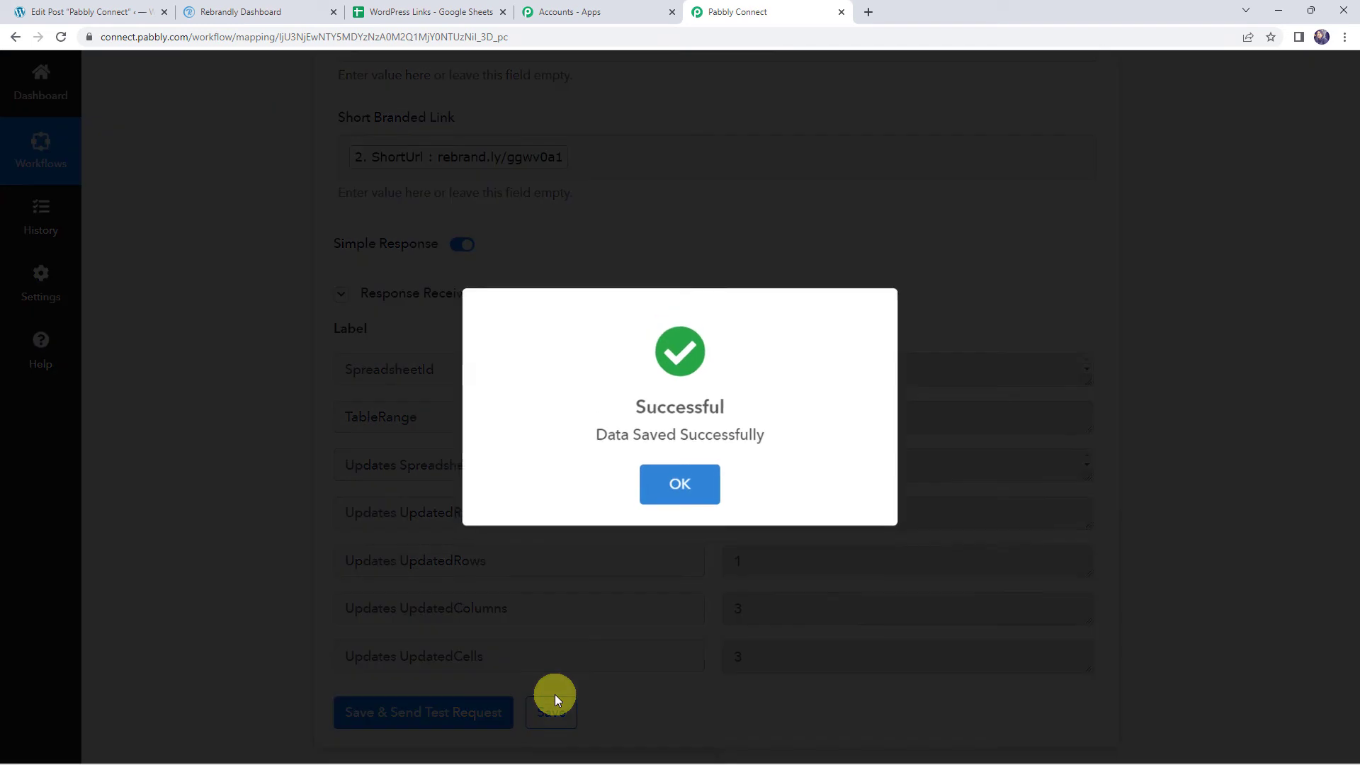
{"action": "left_click", "coordinate": [677, 473]}
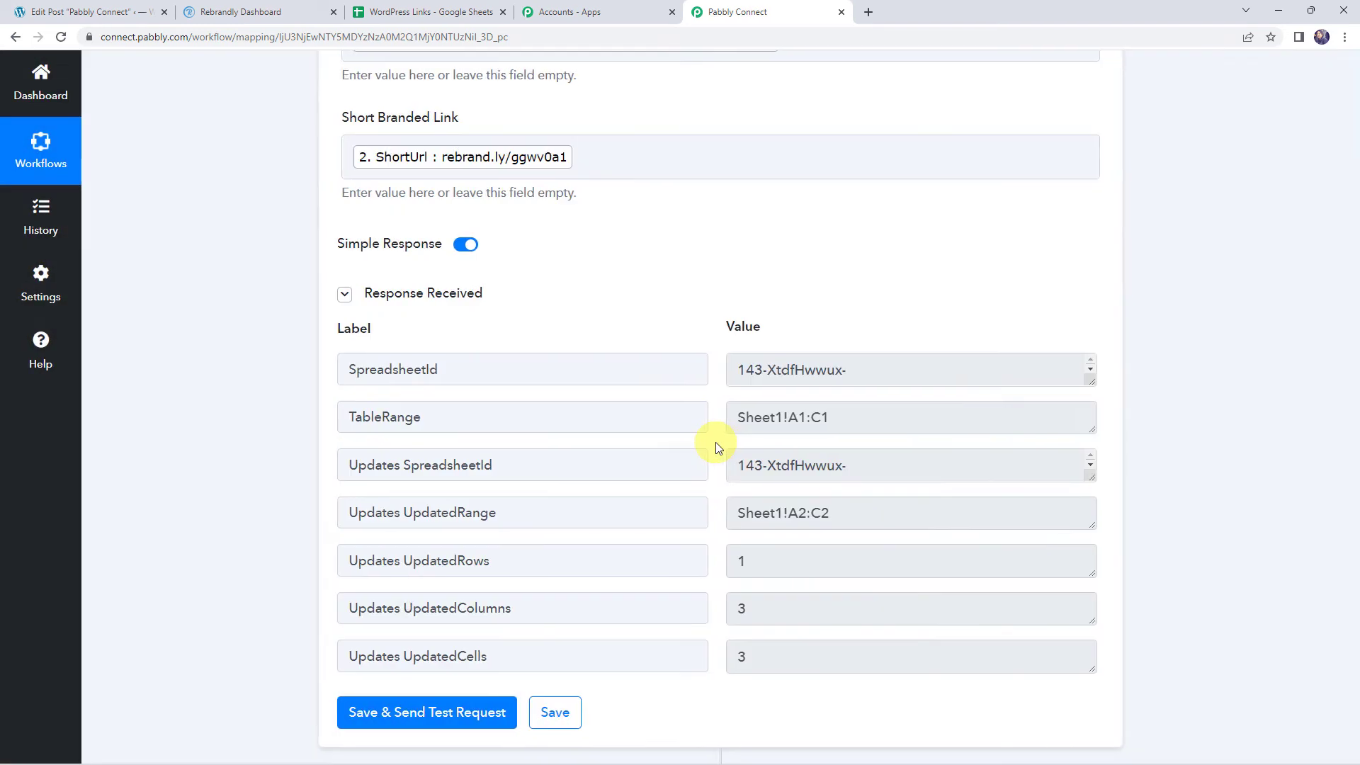
{"action": "scroll", "coordinate": [253, 588], "scroll_direction": "down", "scroll_amount": 1}
{"action": "scroll", "coordinate": [254, 588], "scroll_direction": "down", "scroll_amount": 1}
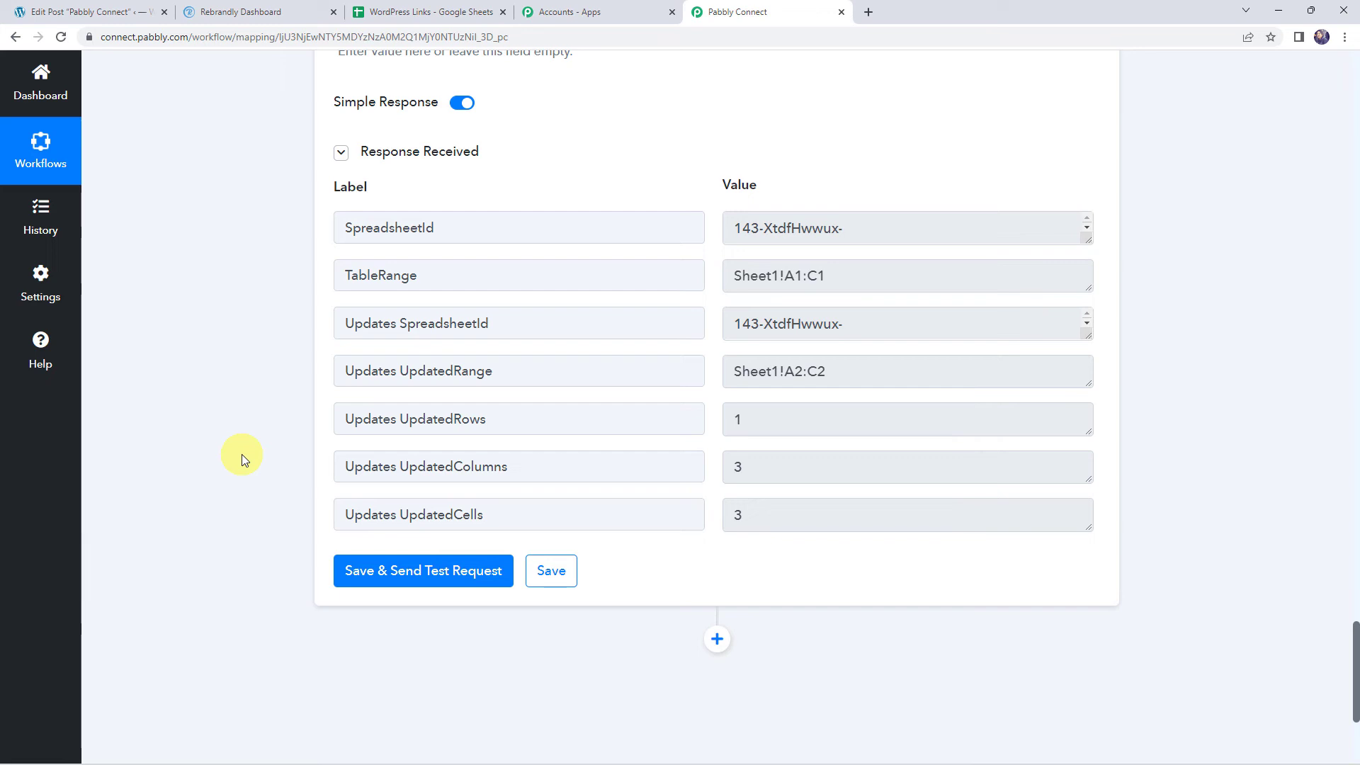
{"action": "left_click", "coordinate": [379, 12]}
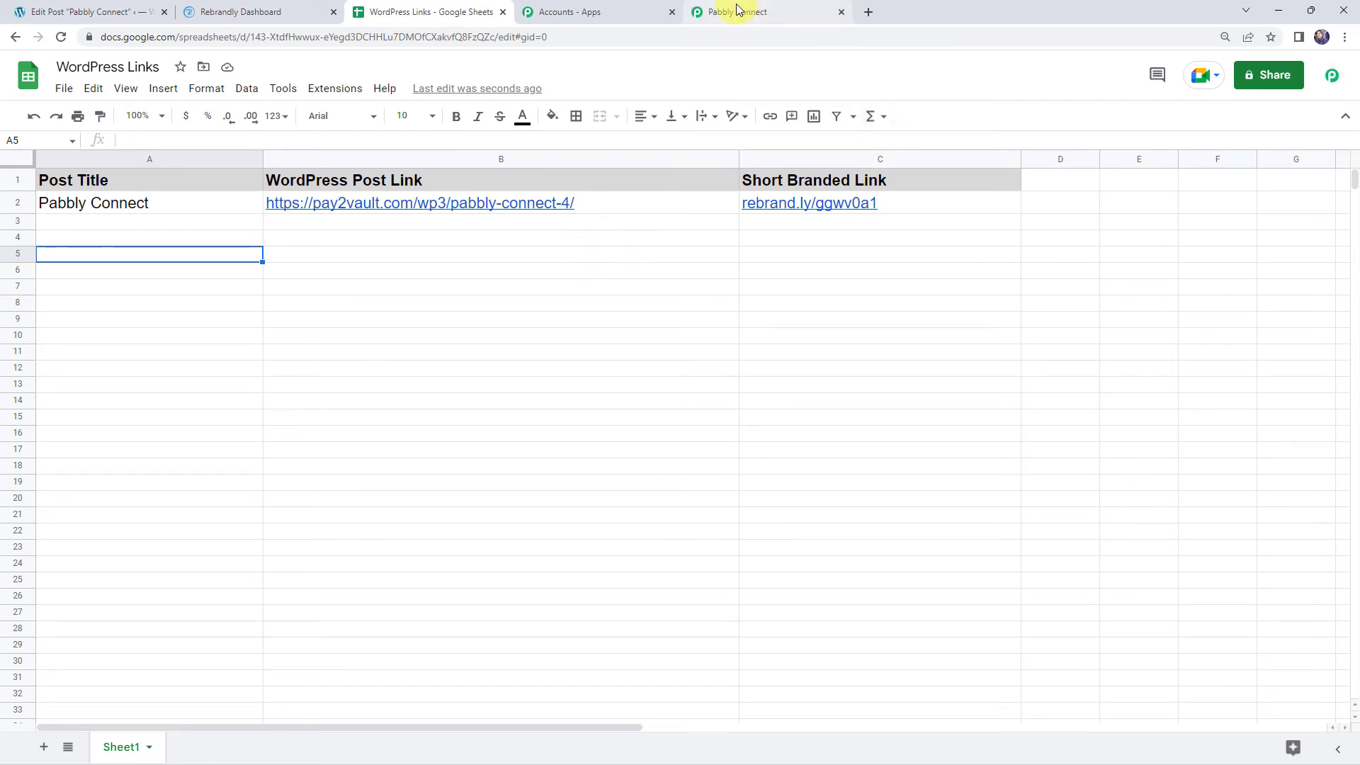
{"action": "mouse_move", "coordinate": [736, 8]}
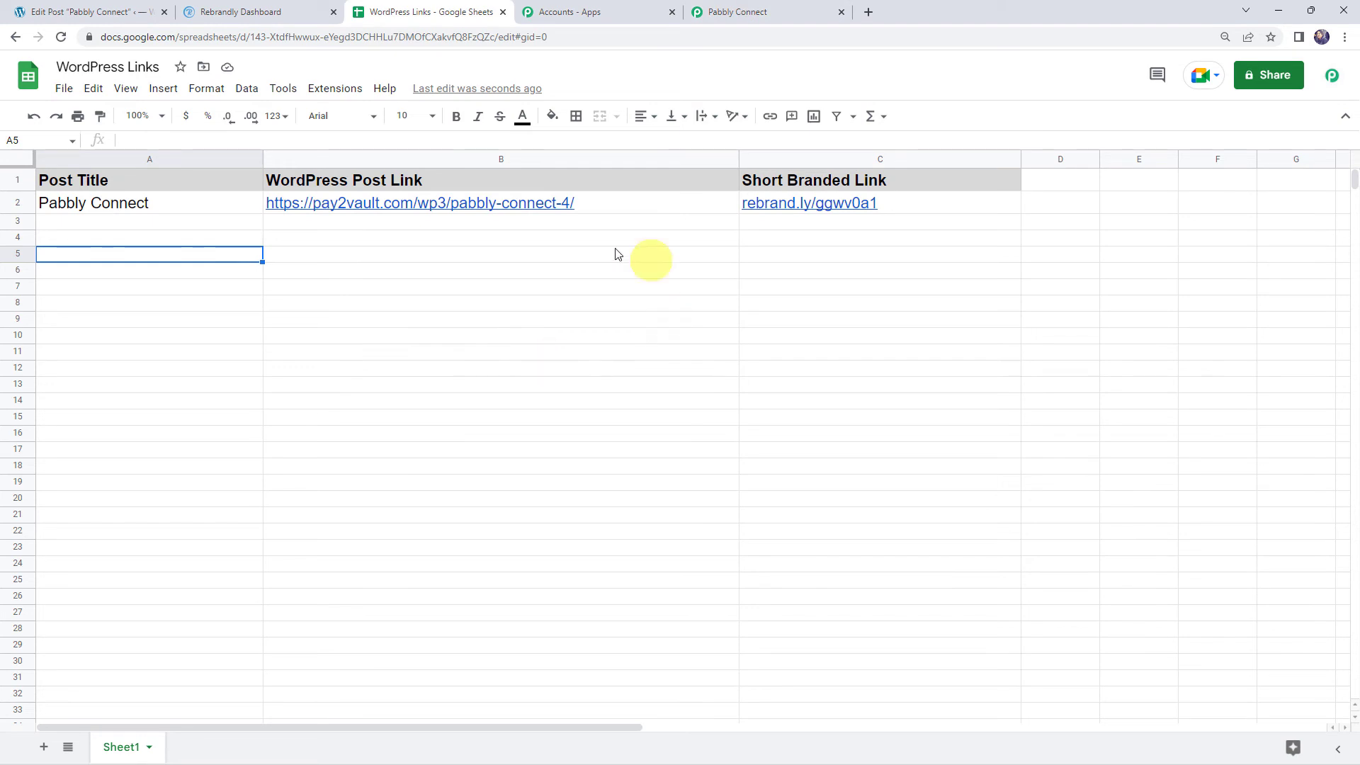
Step: Switch to WordPress and start a new post titled "Pabbly Email Marketing"
{"action": "left_click", "coordinate": [103, 12]}
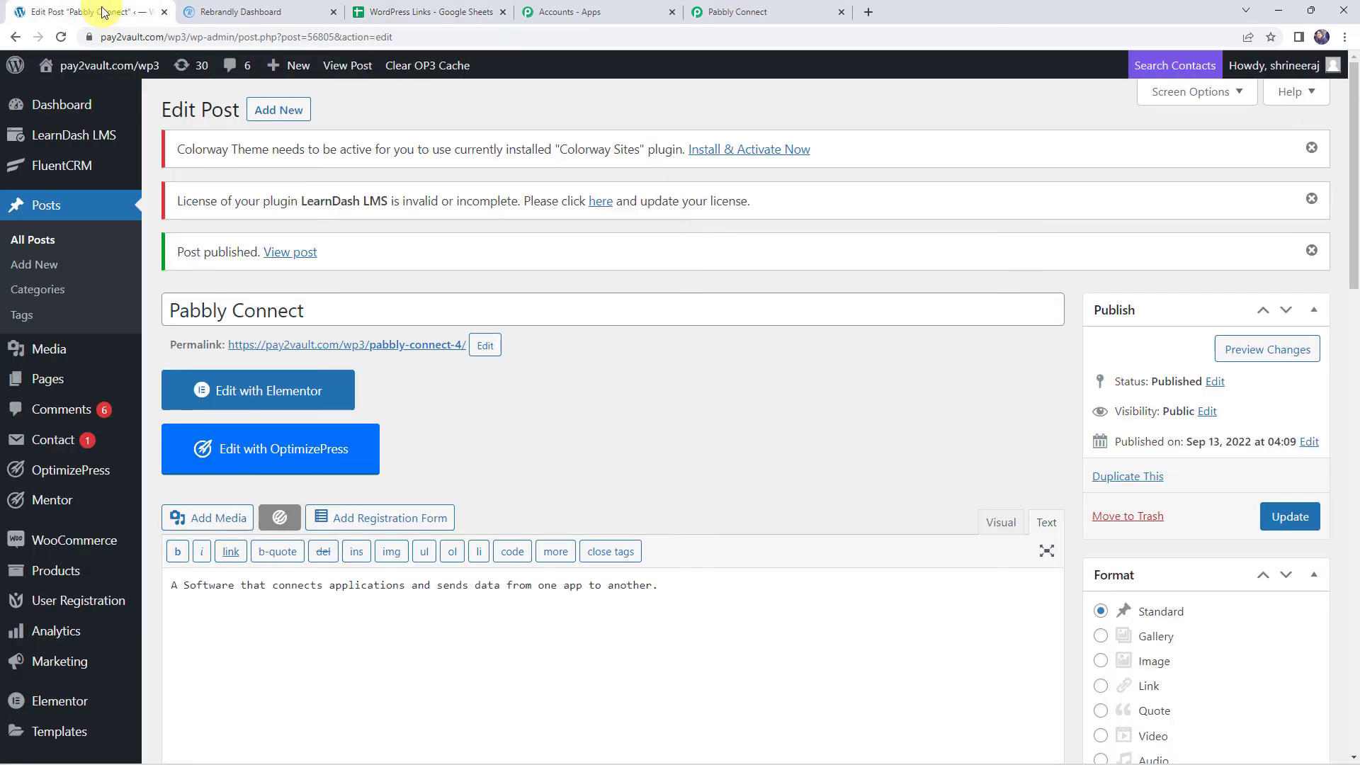
{"action": "left_click", "coordinate": [43, 270]}
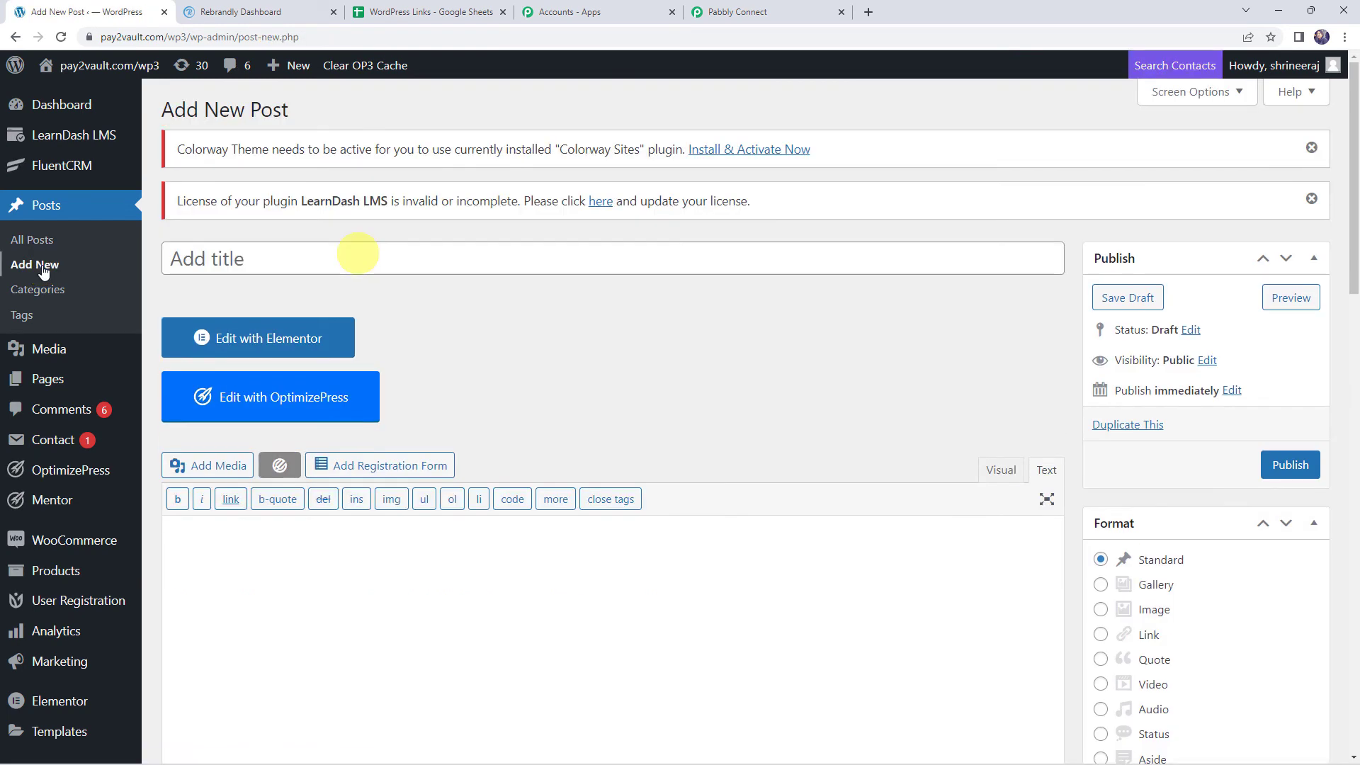
{"action": "left_click", "coordinate": [251, 255]}
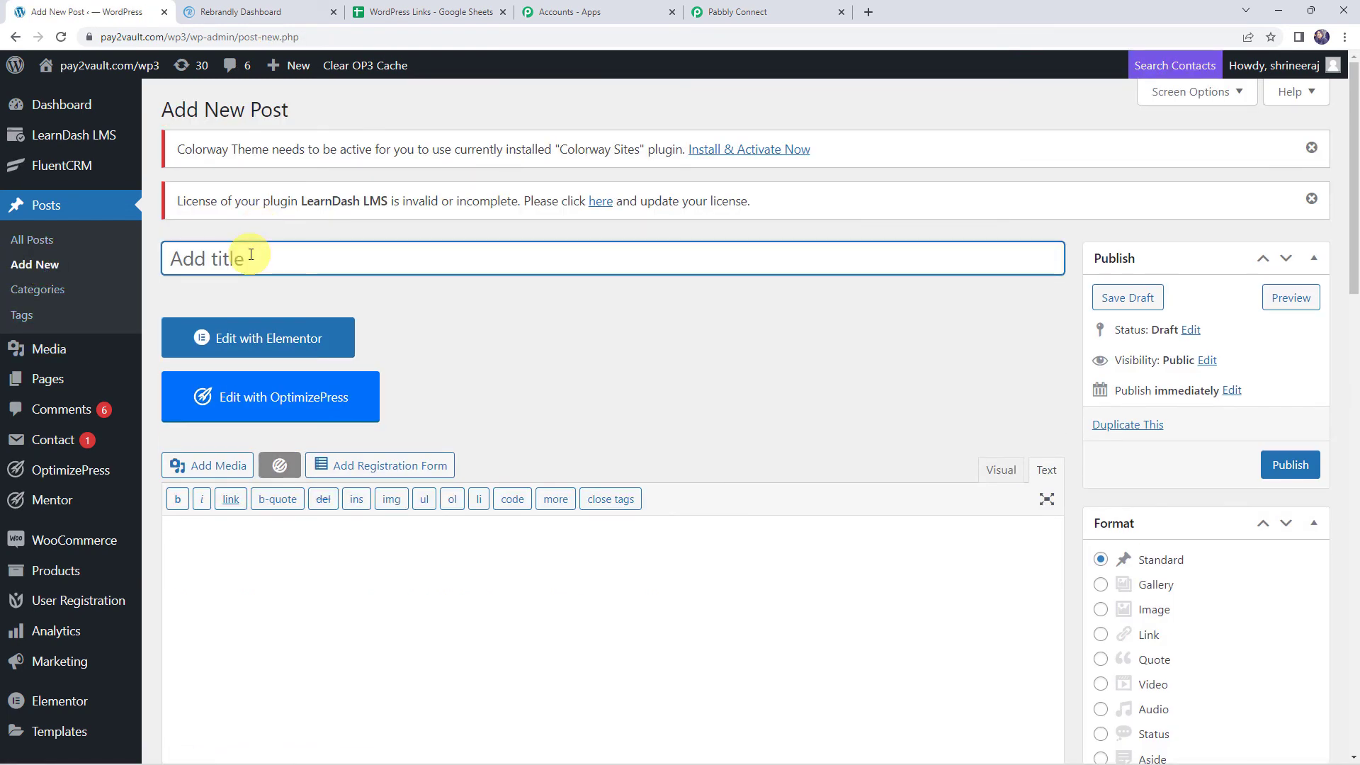
{"action": "type", "text": "Pabbly Email Mae"}
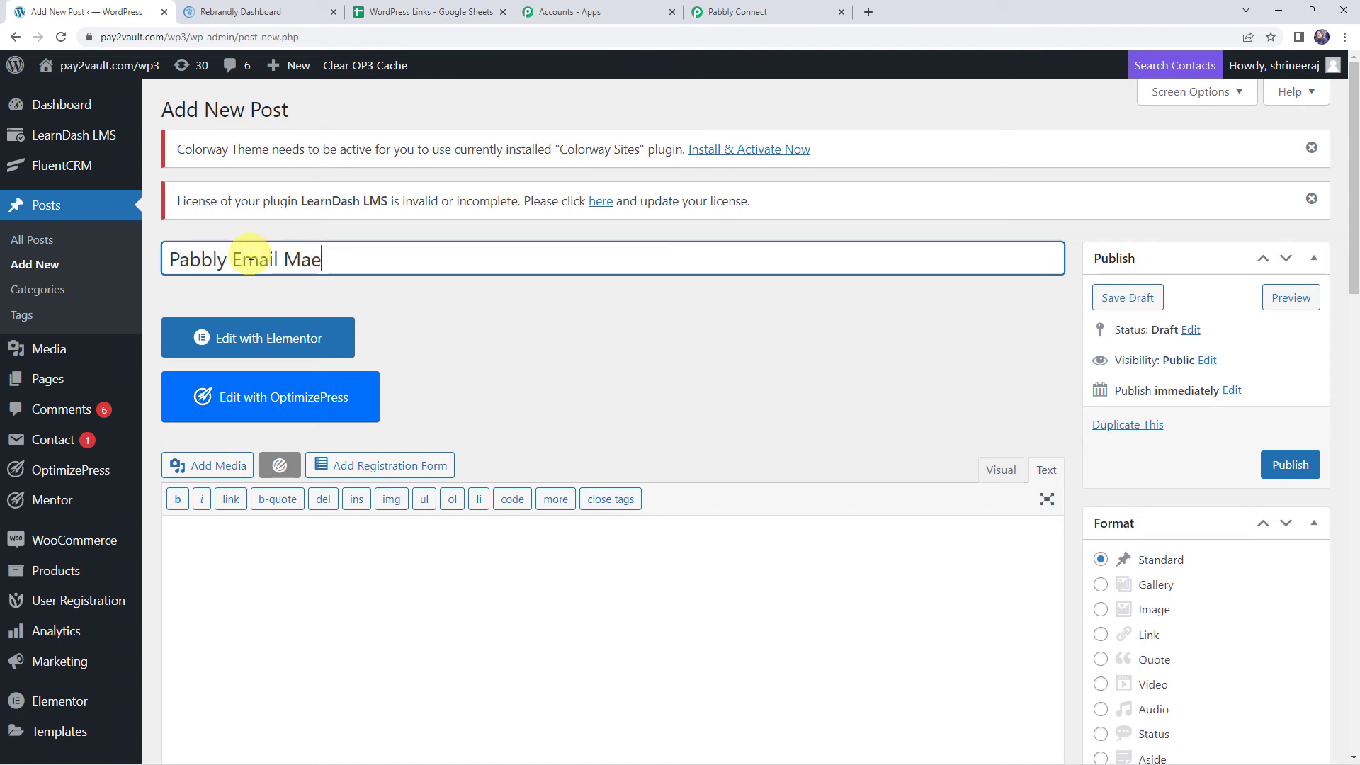
{"action": "key", "text": "BackSpace"}
{"action": "key", "text": "BackSpace"}
{"action": "type", "text": "rketing"}
Step: Enter "Send Marketing & Promotional Emails to subscribers easily." as the post's content and publish the post
{"action": "left_click", "coordinate": [206, 522]}
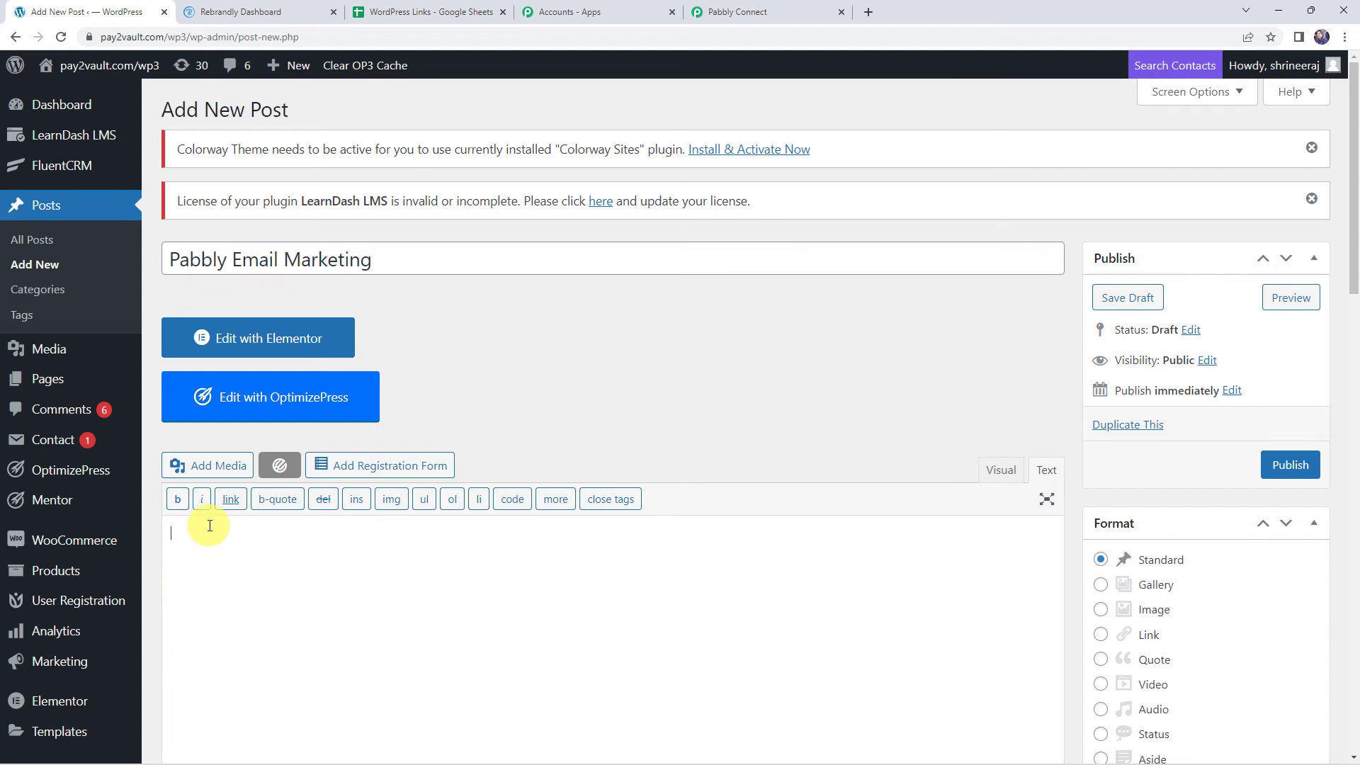
{"action": "type", "text": "Send Marketing & Promotional Emails to subscribers easily."}
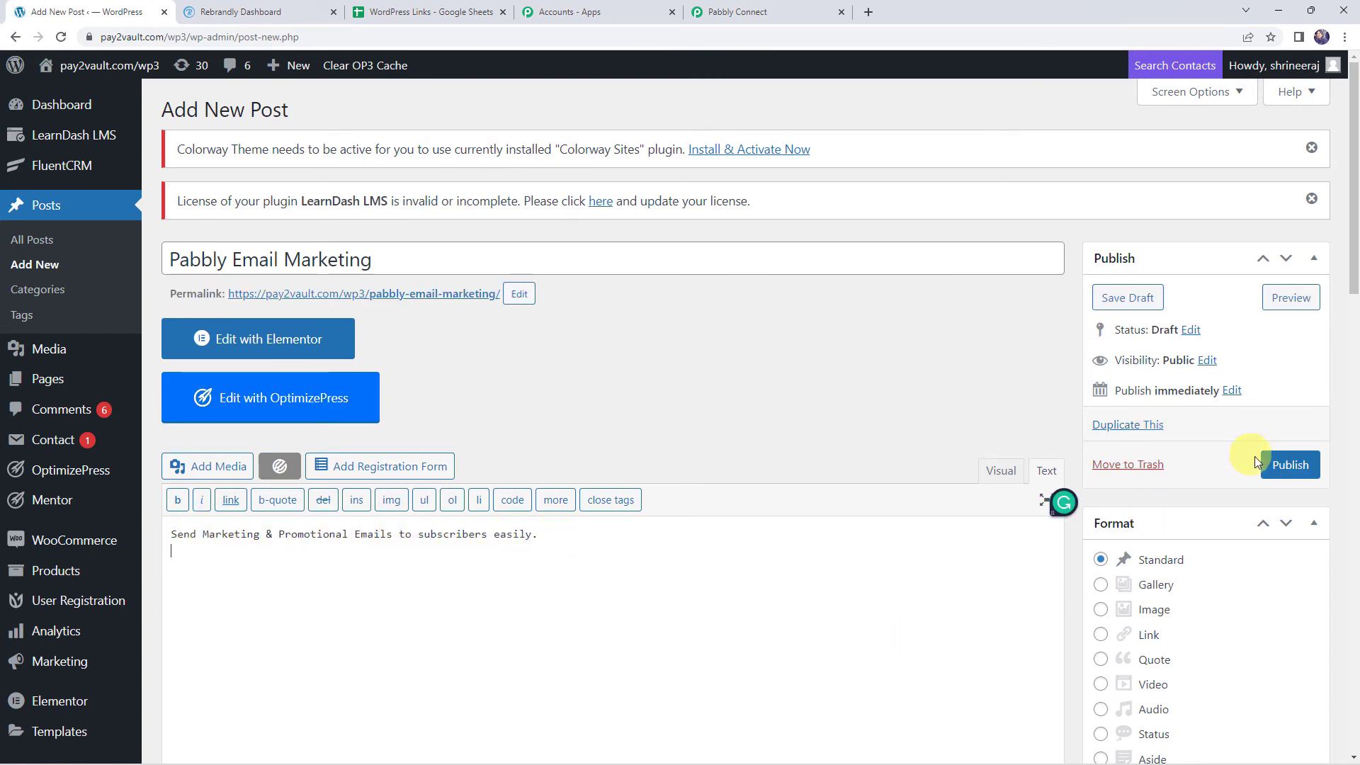
{"action": "left_click", "coordinate": [1290, 465]}
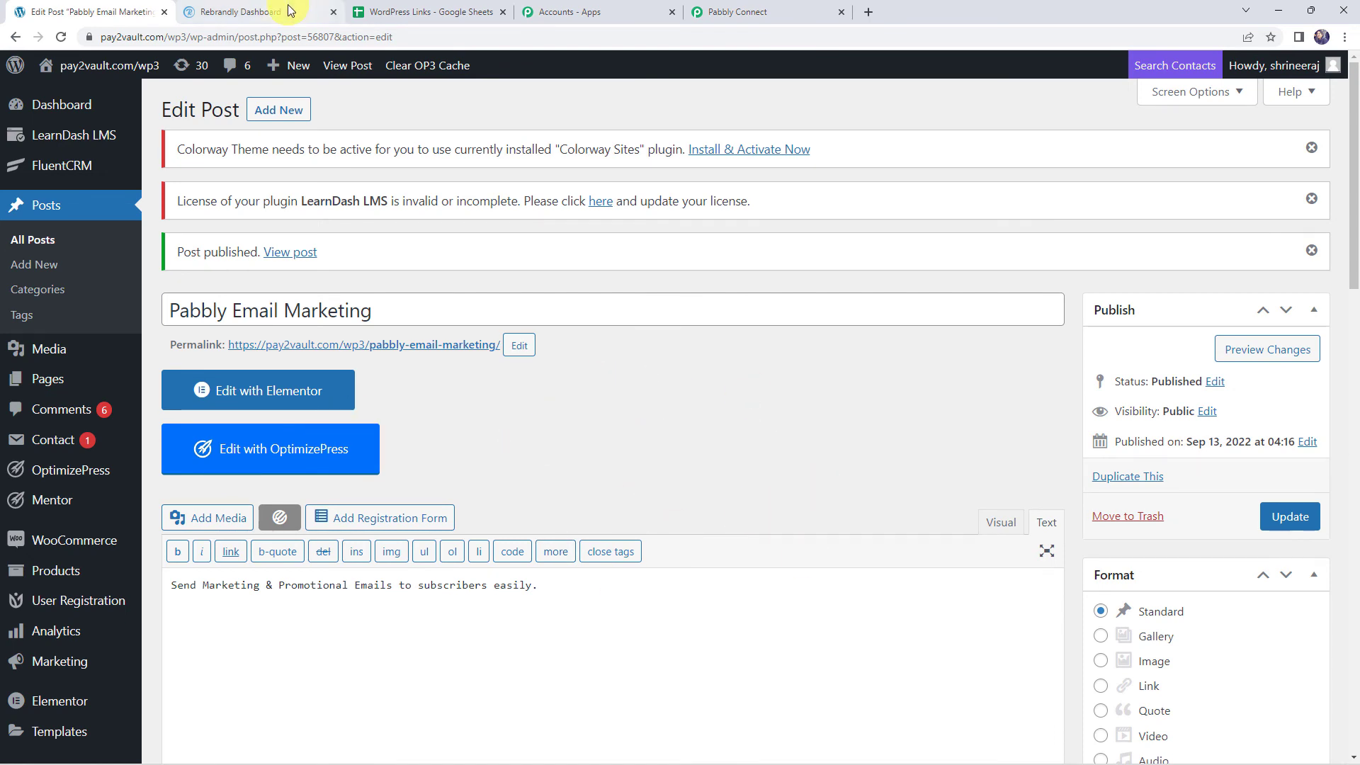
Step: Switch to the Rebrandly dashboard and reload its links list to check for the new post's short link
{"action": "left_click", "coordinate": [255, 11]}
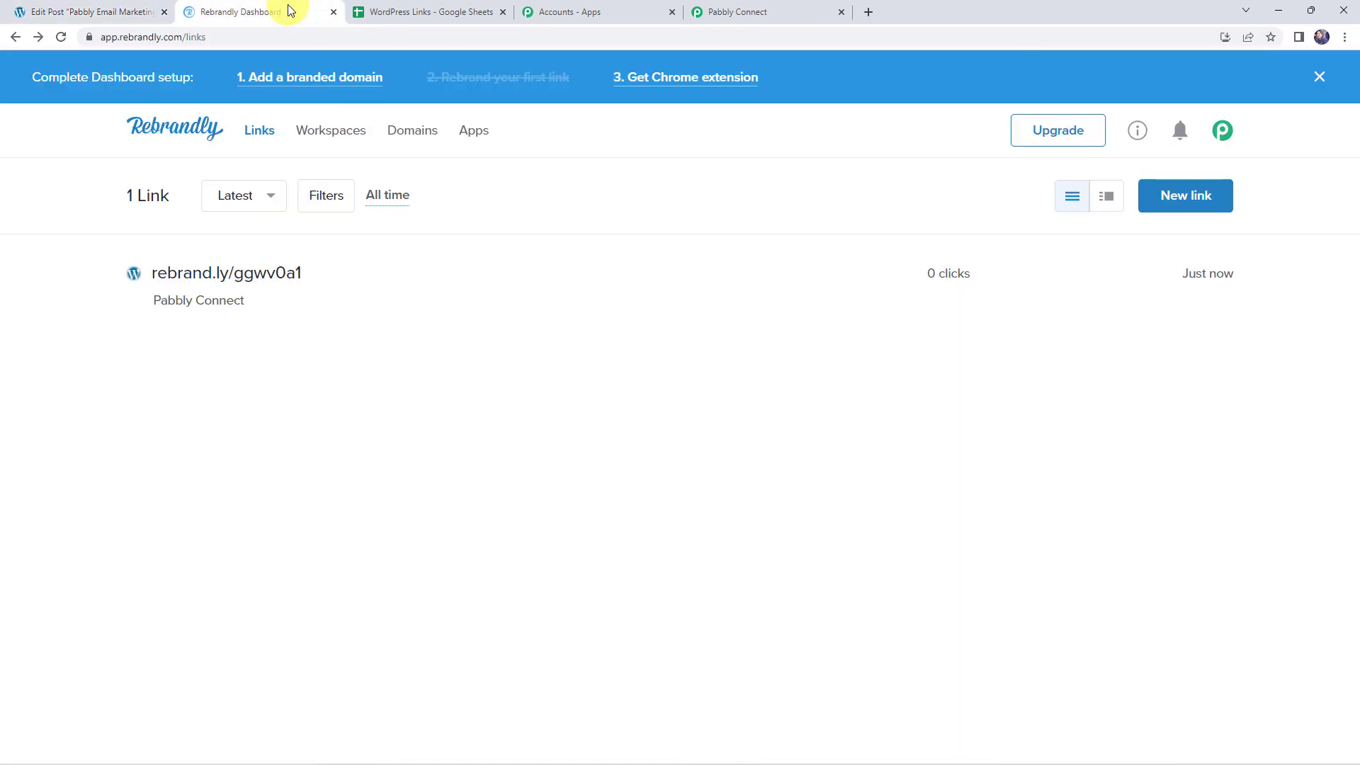
{"action": "left_click", "coordinate": [59, 39]}
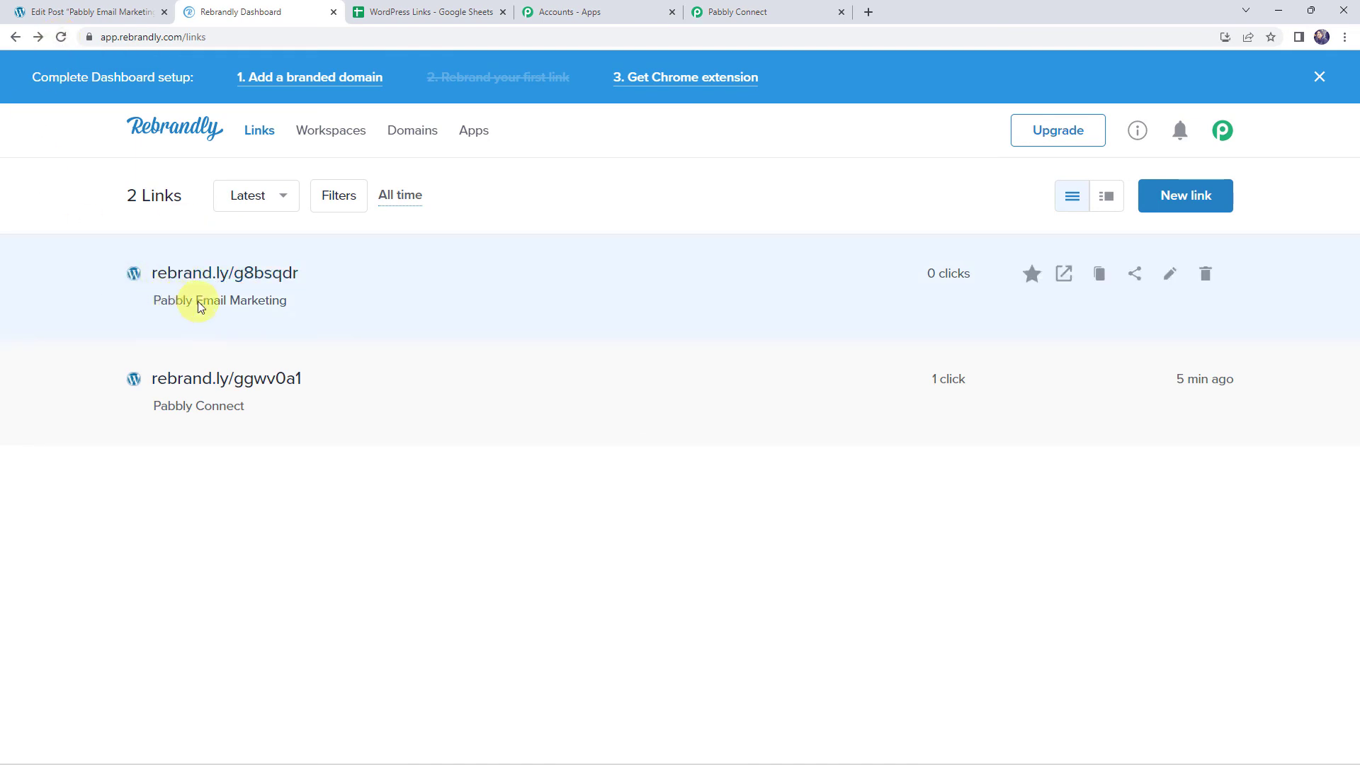
Step: Copy the Pabbly Email Marketing short link from its Rebrandly details and load it in a new incognito window
{"action": "left_click", "coordinate": [276, 282]}
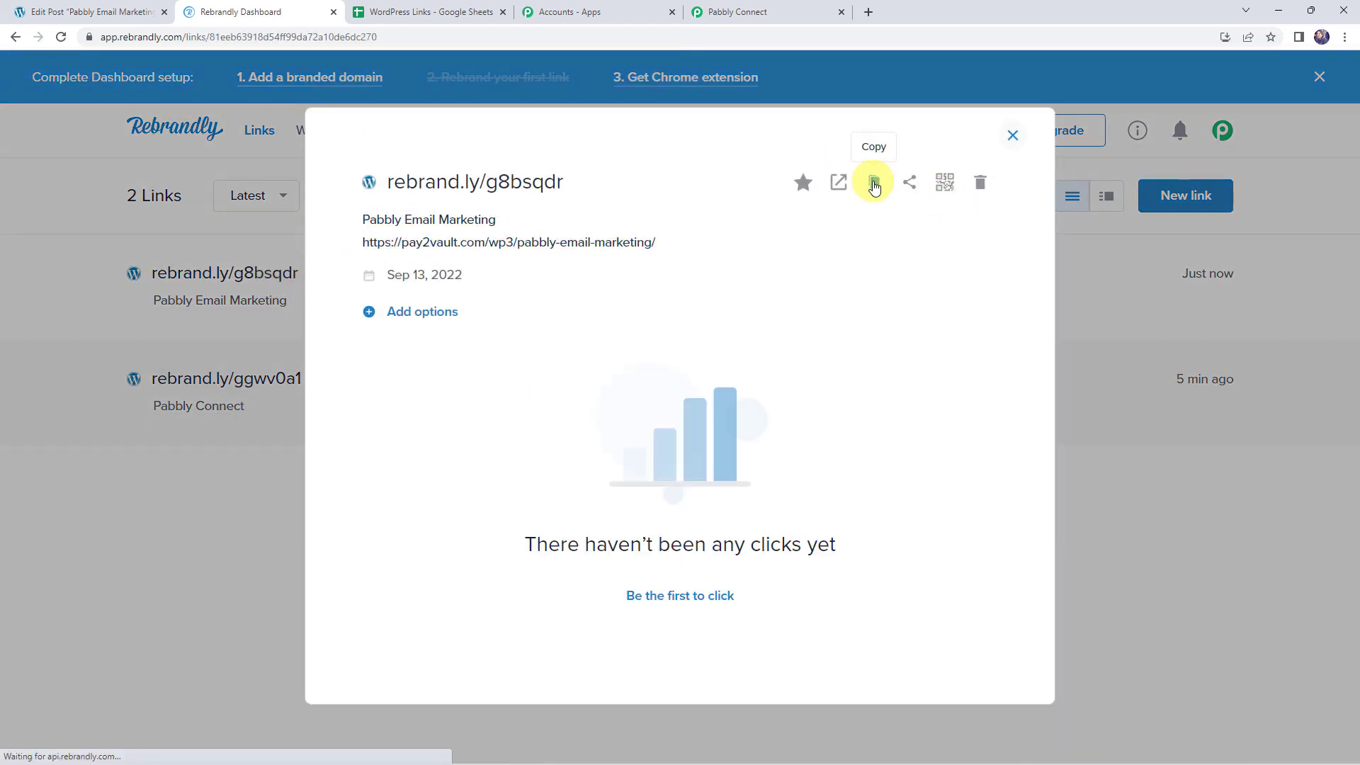
{"action": "left_click", "coordinate": [874, 185]}
{"action": "key", "text": "ctrl+shift+n"}
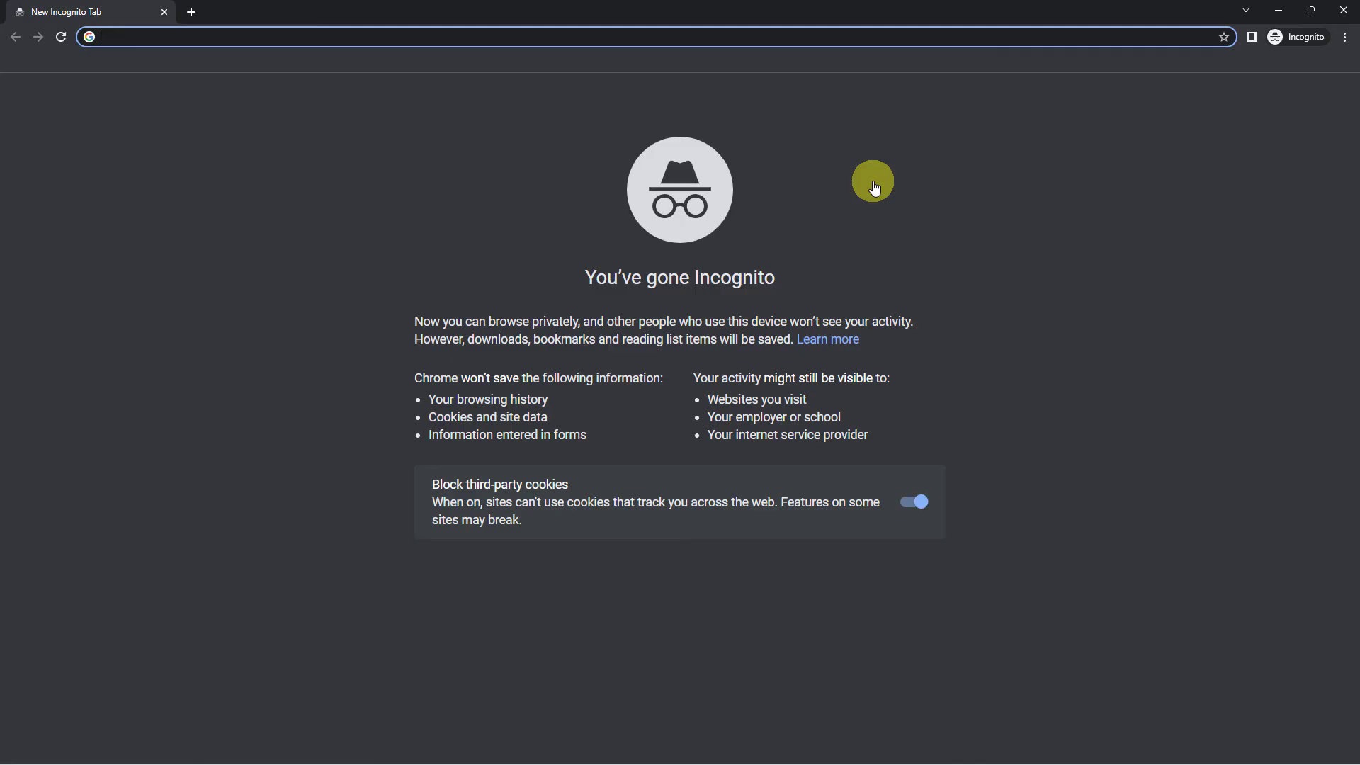
{"action": "key", "text": "ctrl+v"}
{"action": "key", "text": "Return"}
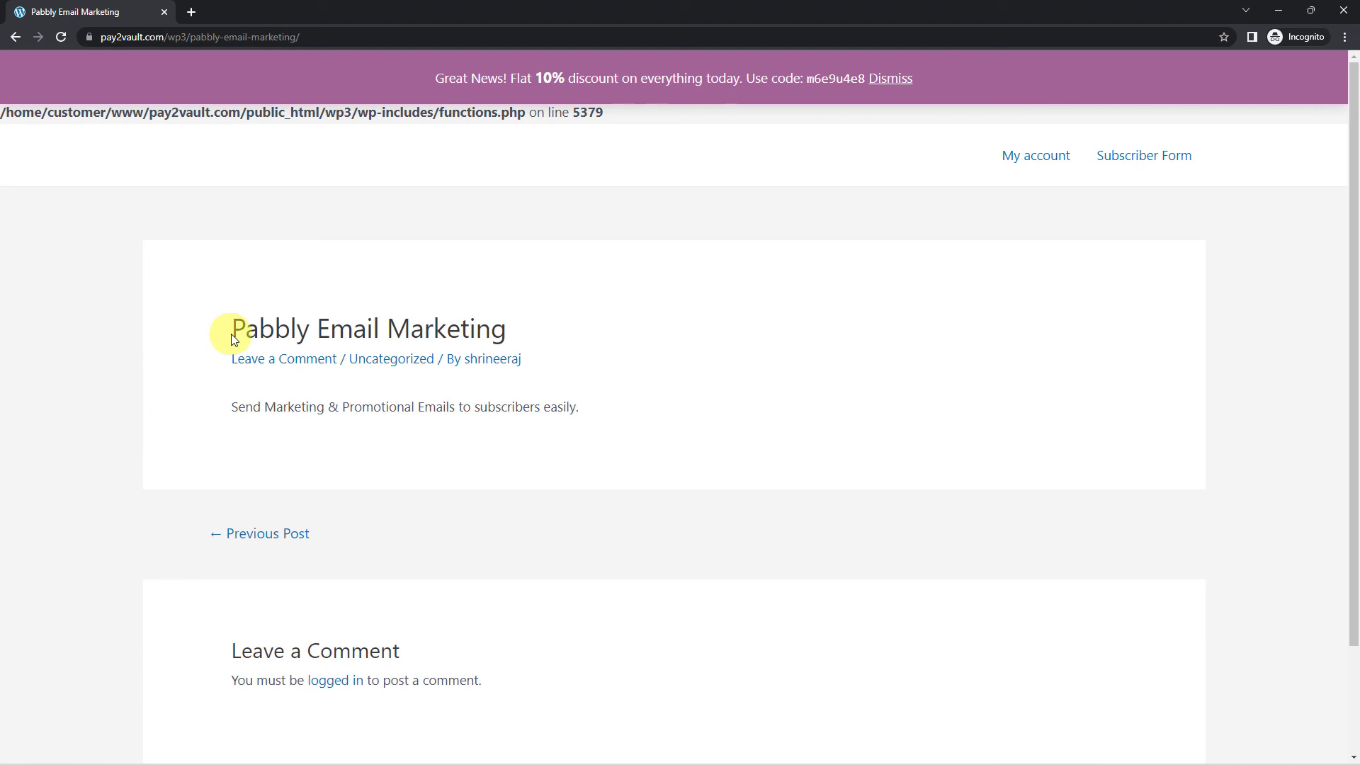
Step: Check the post's title and content on the loaded page, and close the incognito window
{"action": "left_click_drag", "start_coordinate": [233, 339], "coordinate": [509, 340]}
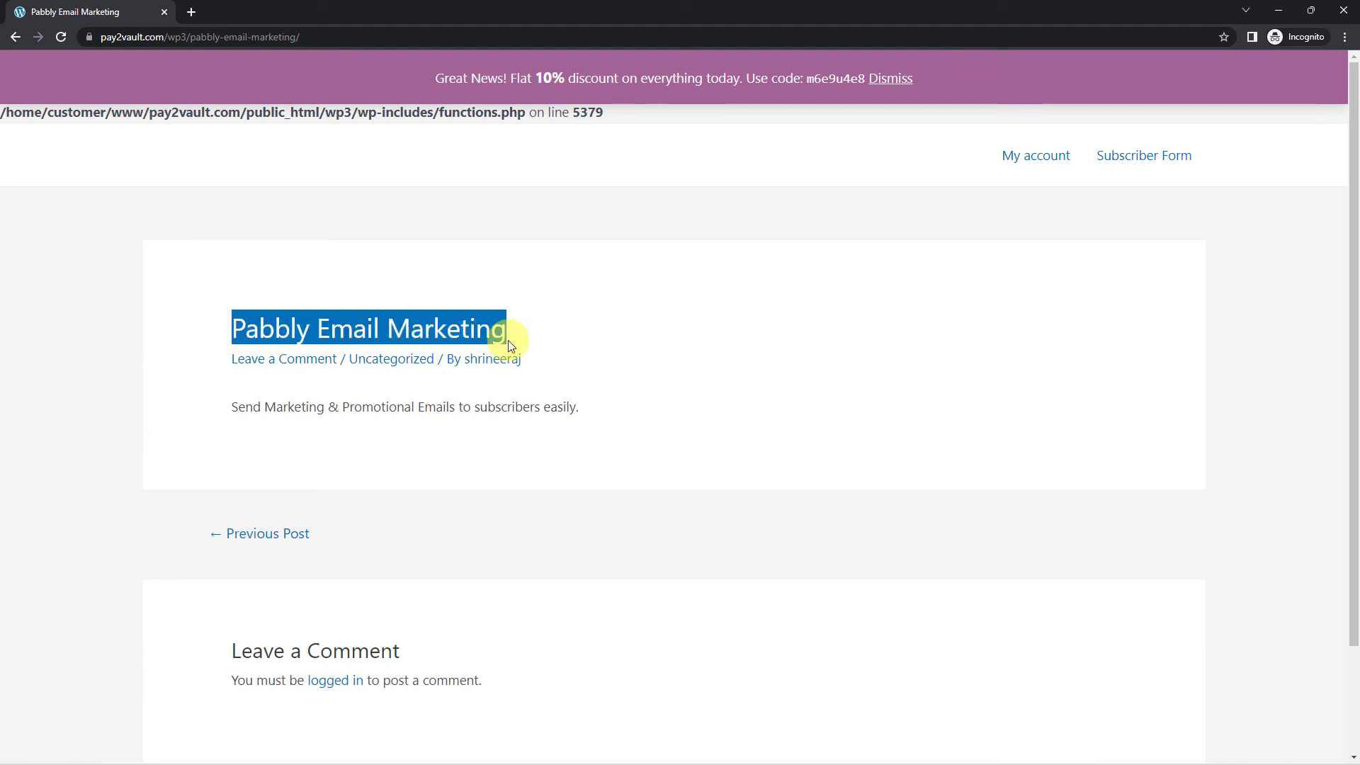
{"action": "left_click_drag", "start_coordinate": [232, 407], "coordinate": [616, 405]}
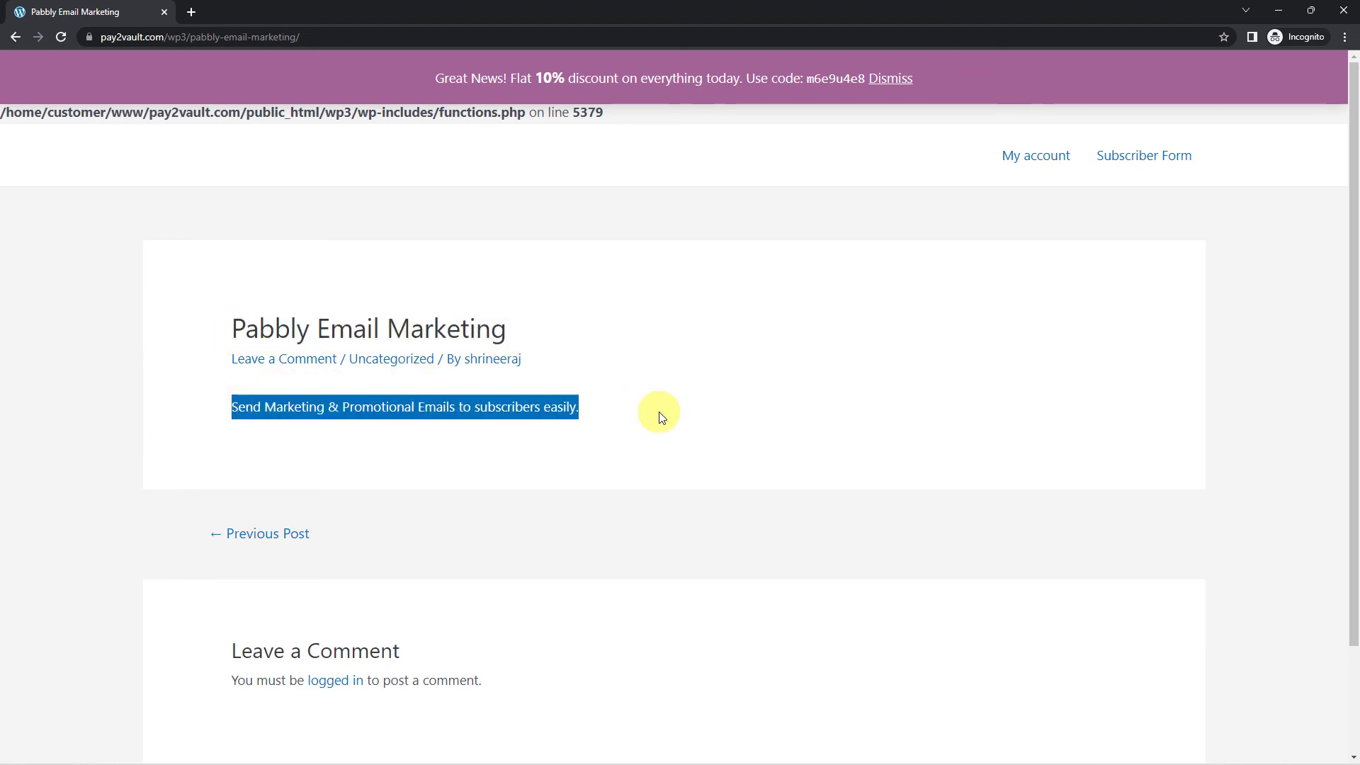
{"action": "left_click", "coordinate": [1344, 12]}
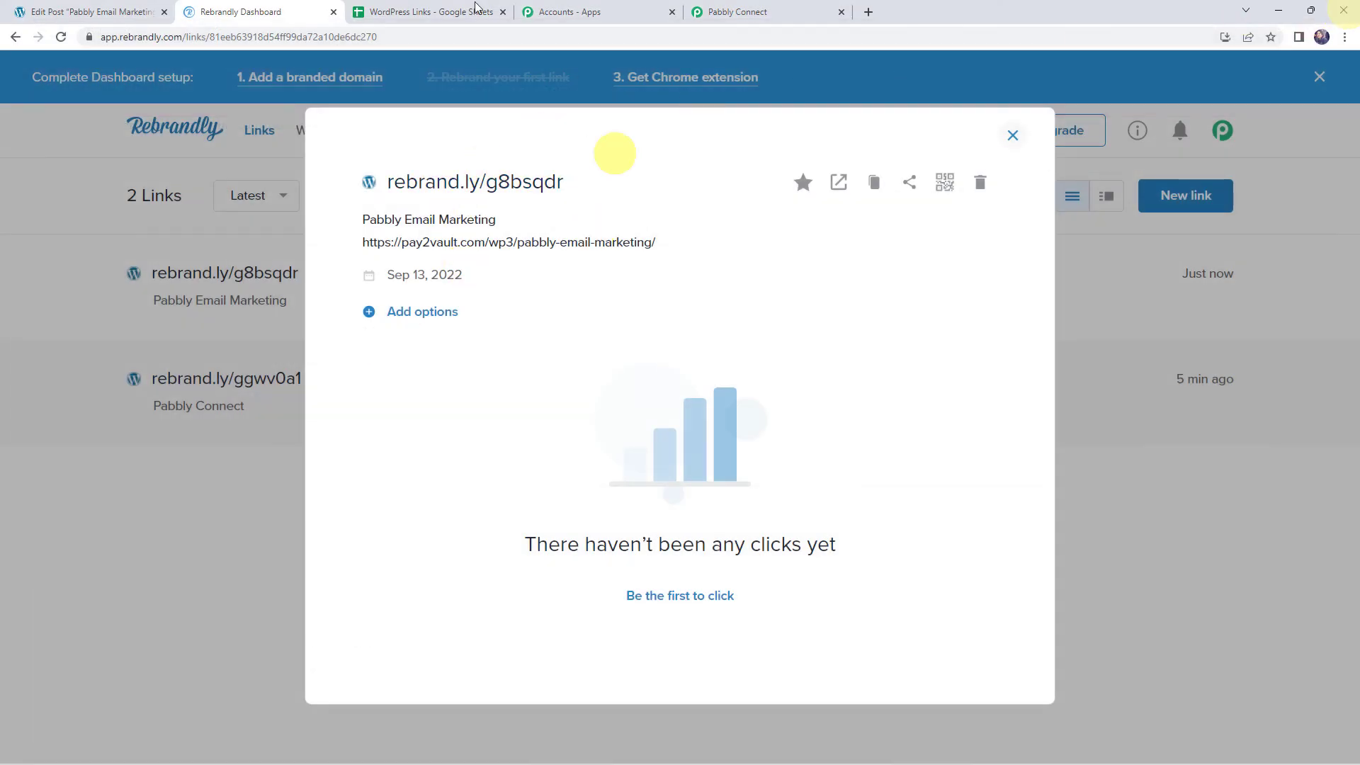
Step: Compare the new post's row in the WordPress Links spreadsheet with its short link in Rebrandly
{"action": "left_click", "coordinate": [421, 11]}
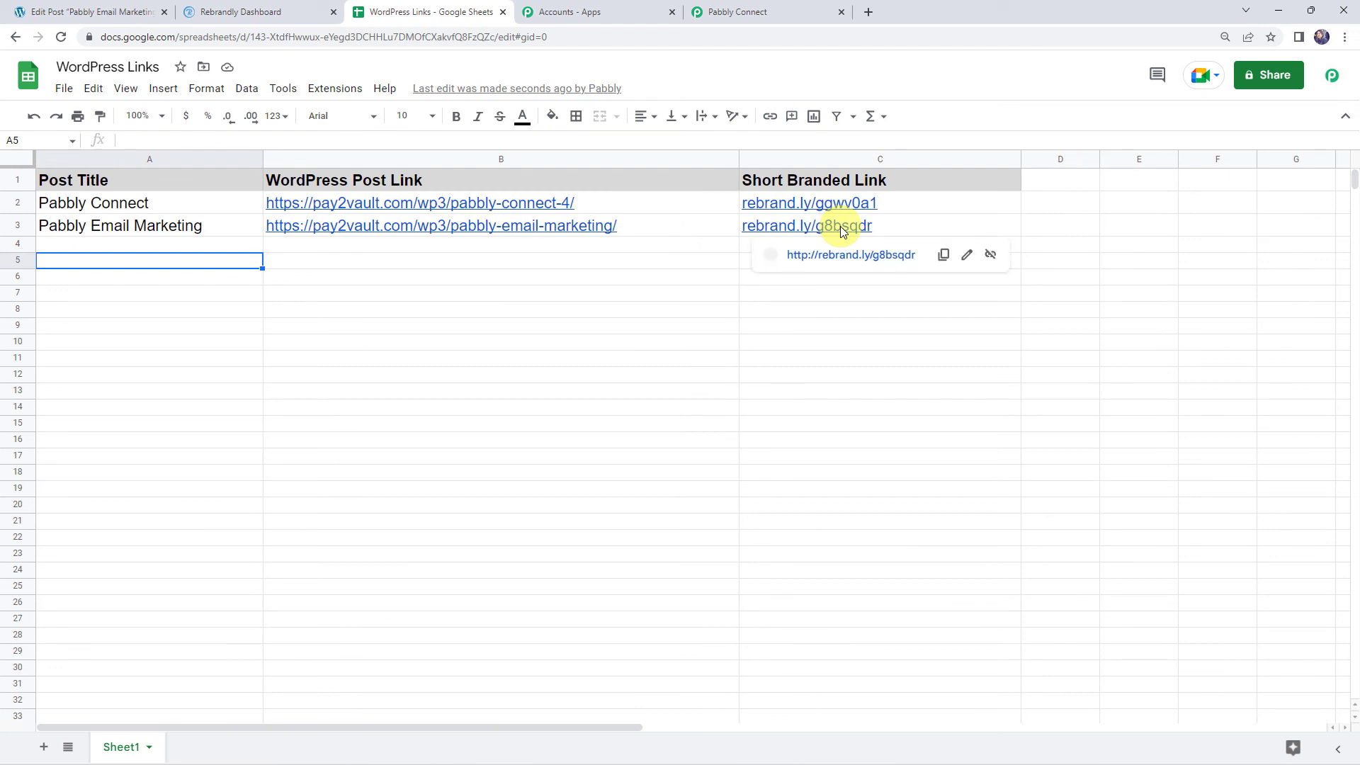
{"action": "left_click", "coordinate": [227, 6]}
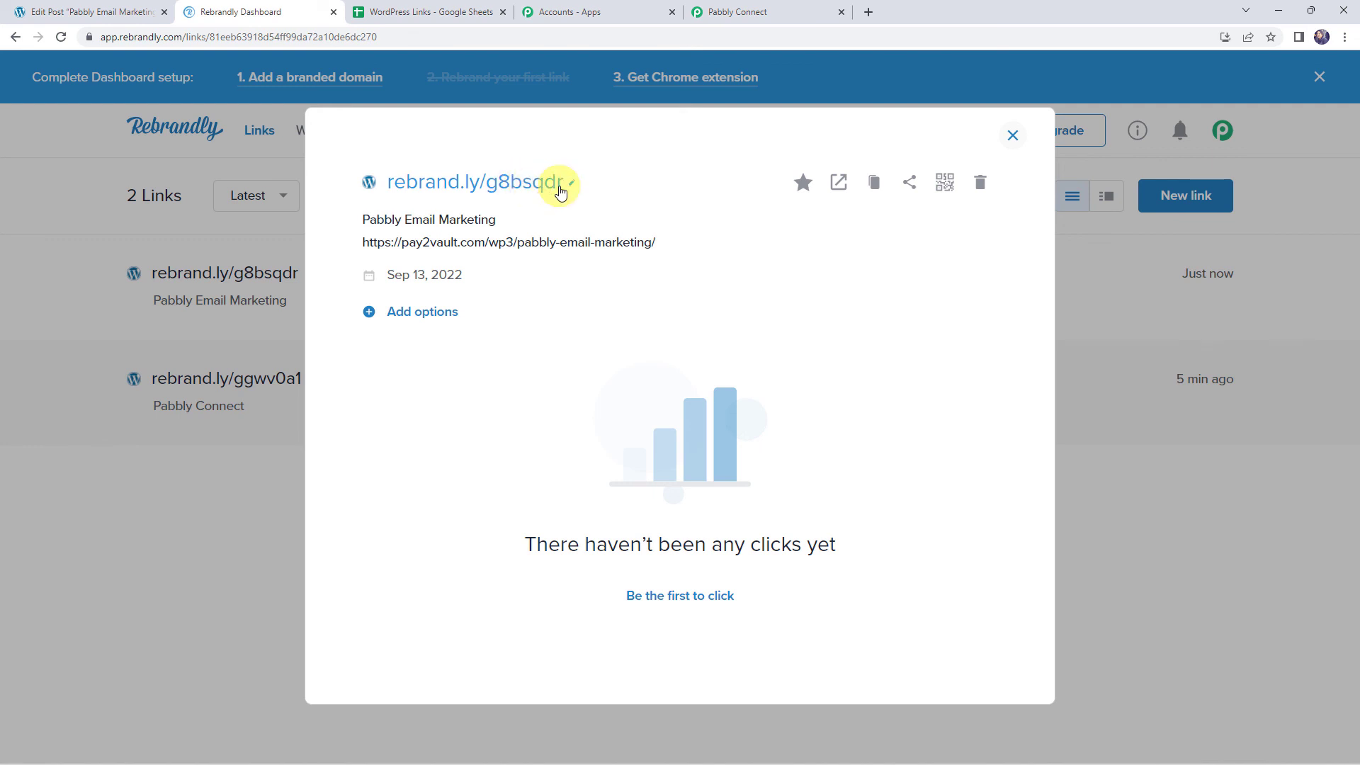
{"action": "left_click", "coordinate": [427, 13]}
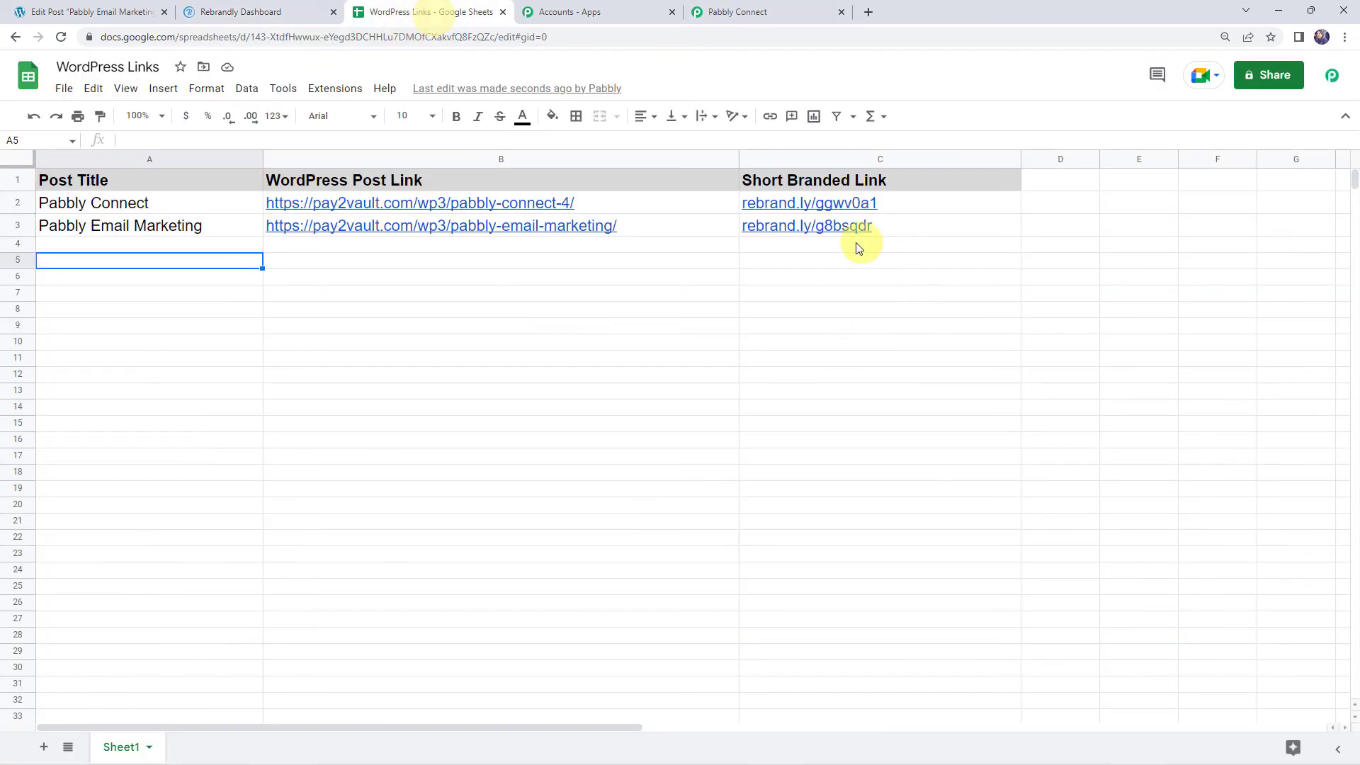
{"action": "mouse_move", "coordinate": [820, 232]}
Step: Switch to Pabbly Connect and collapse the workflow's Google Sheets, Rebrandly and WordPress steps
{"action": "left_click", "coordinate": [751, 11]}
{"action": "scroll", "coordinate": [297, 304], "scroll_direction": "up", "scroll_amount": 5}
{"action": "scroll", "coordinate": [273, 328], "scroll_direction": "up", "scroll_amount": 8}
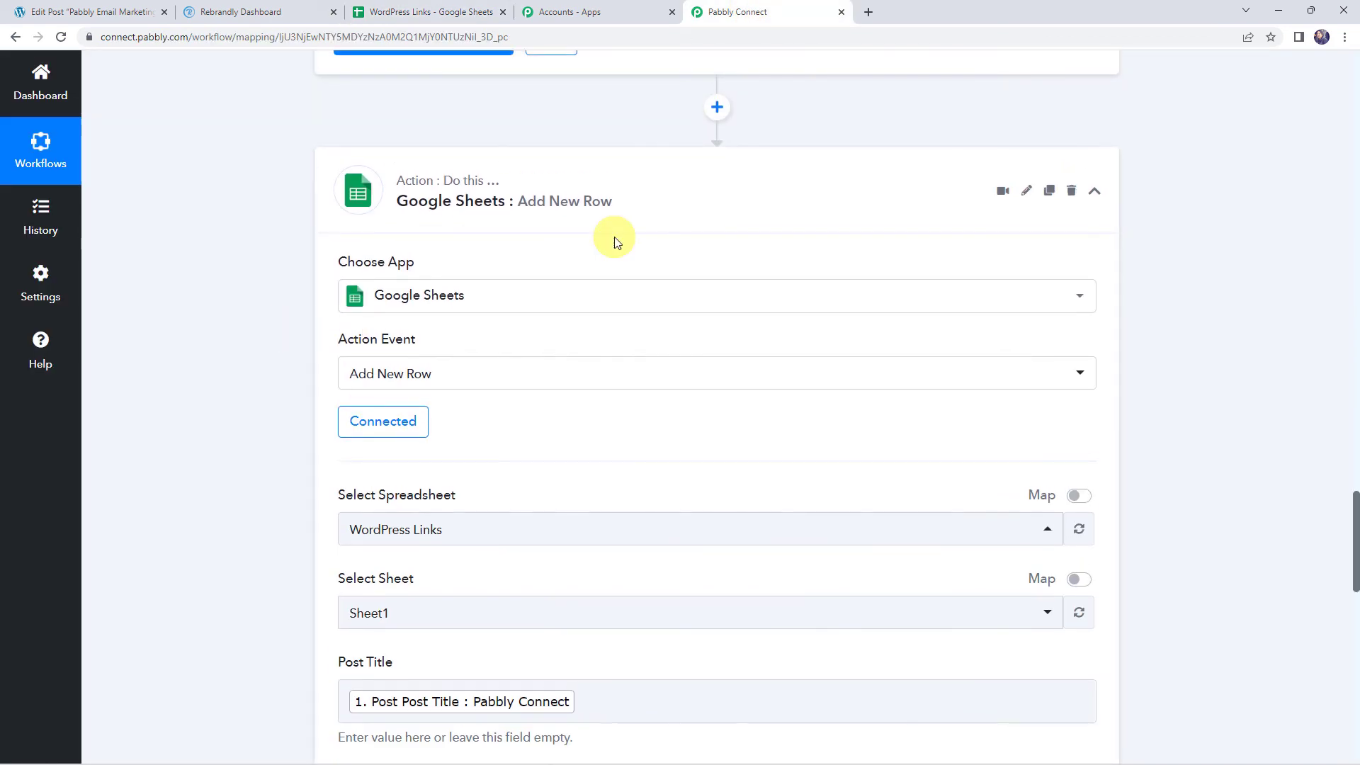
{"action": "left_click", "coordinate": [616, 194]}
{"action": "scroll", "coordinate": [619, 310], "scroll_direction": "up", "scroll_amount": 15}
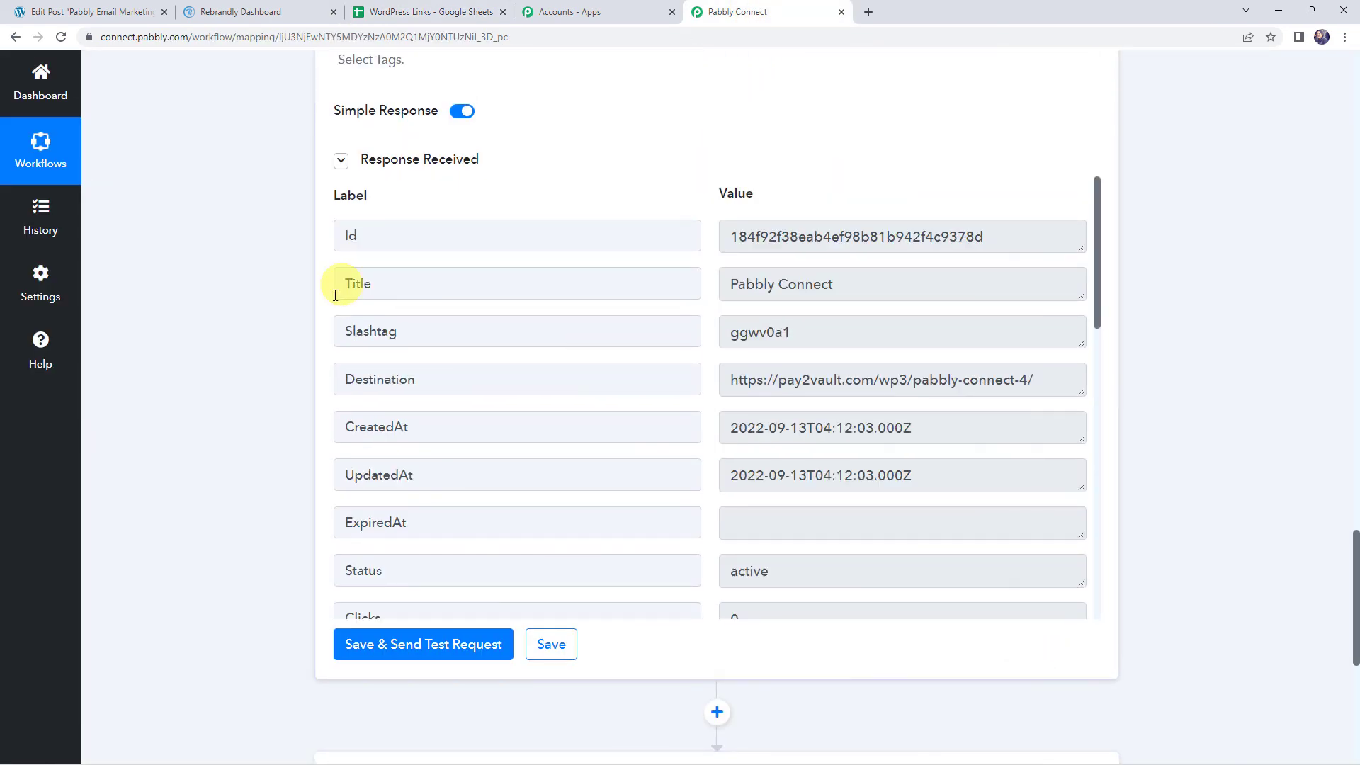
{"action": "scroll", "coordinate": [308, 303], "scroll_direction": "up", "scroll_amount": 15}
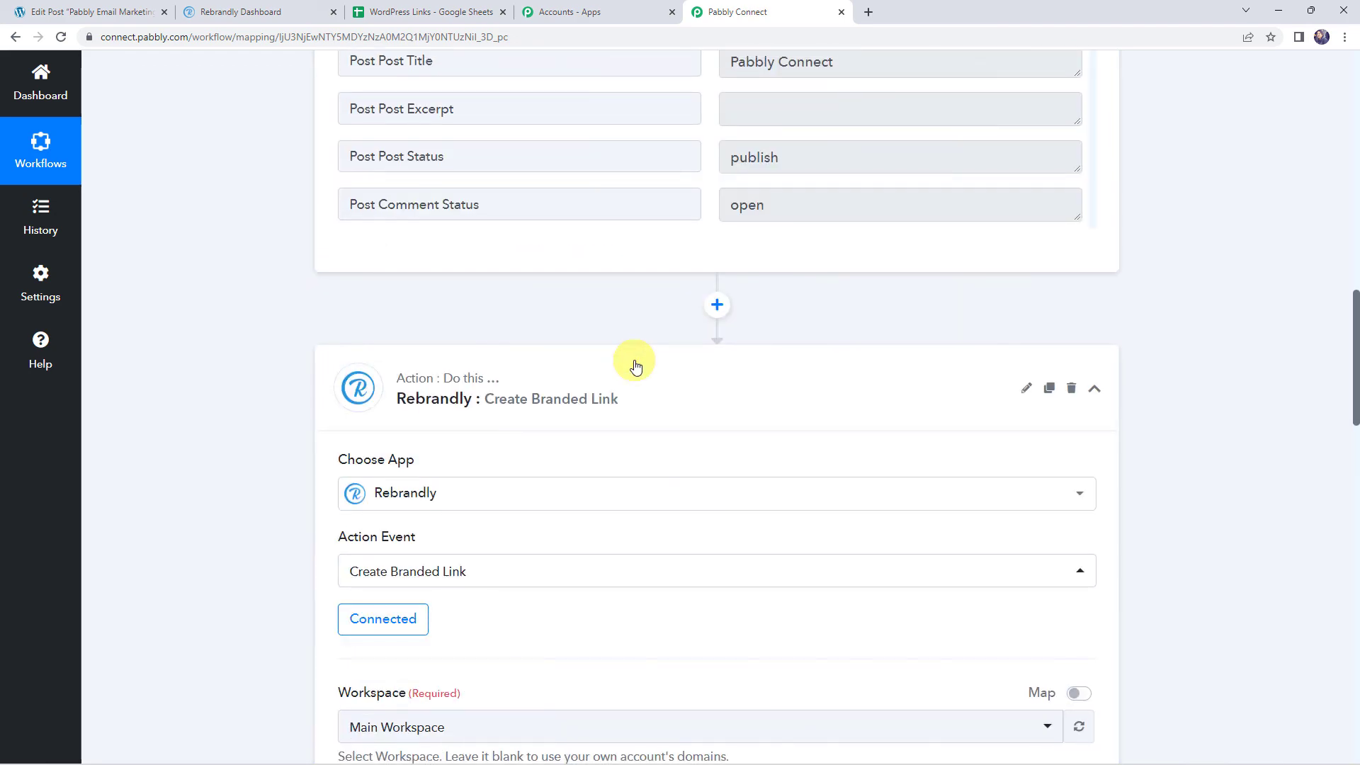
{"action": "scroll", "coordinate": [635, 361], "scroll_direction": "up", "scroll_amount": 5}
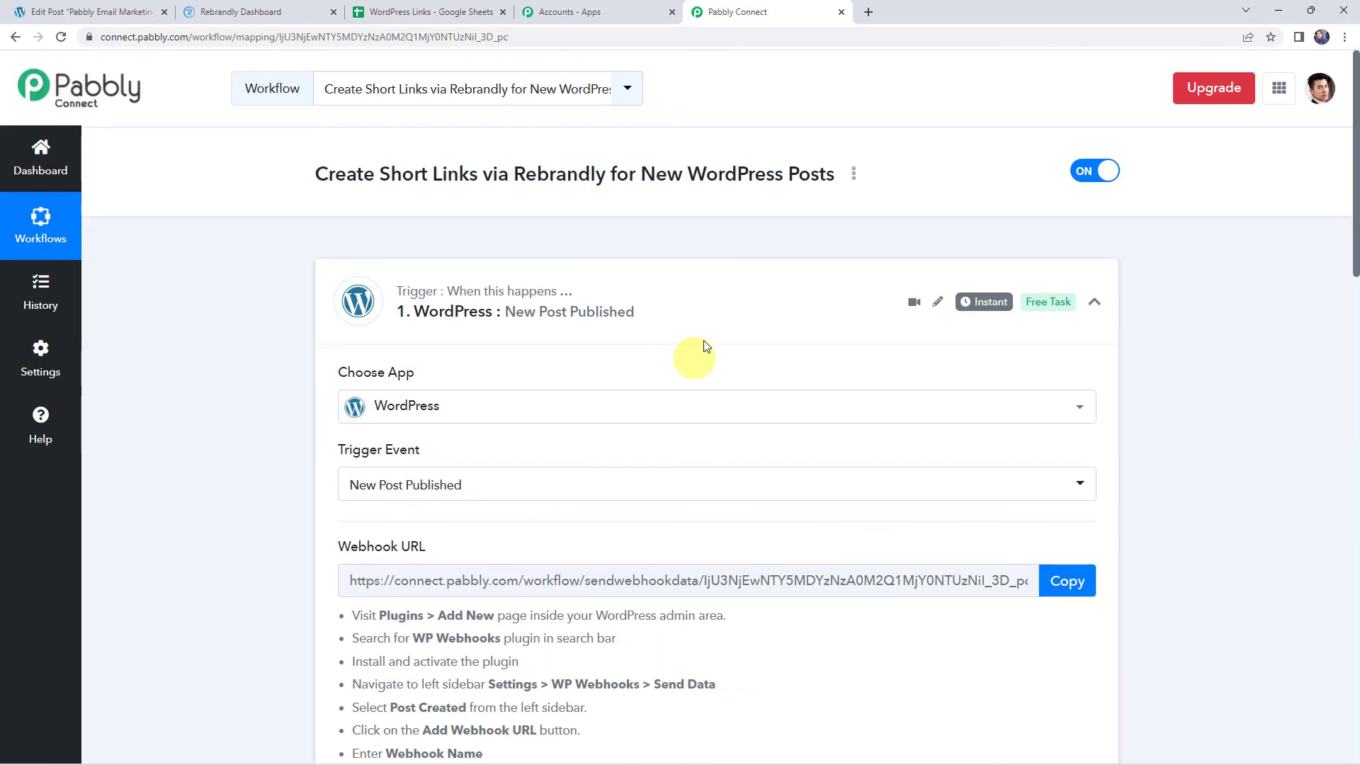
{"action": "left_click", "coordinate": [669, 276]}
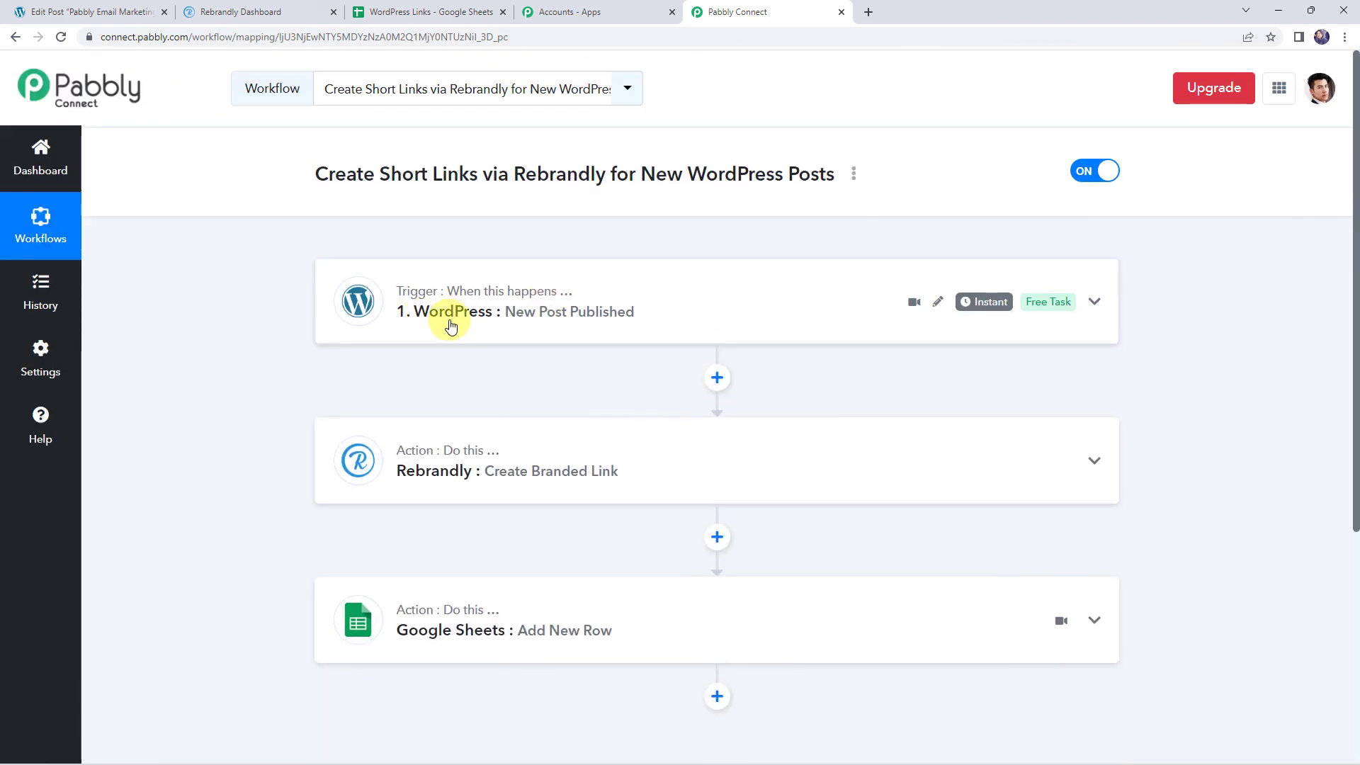